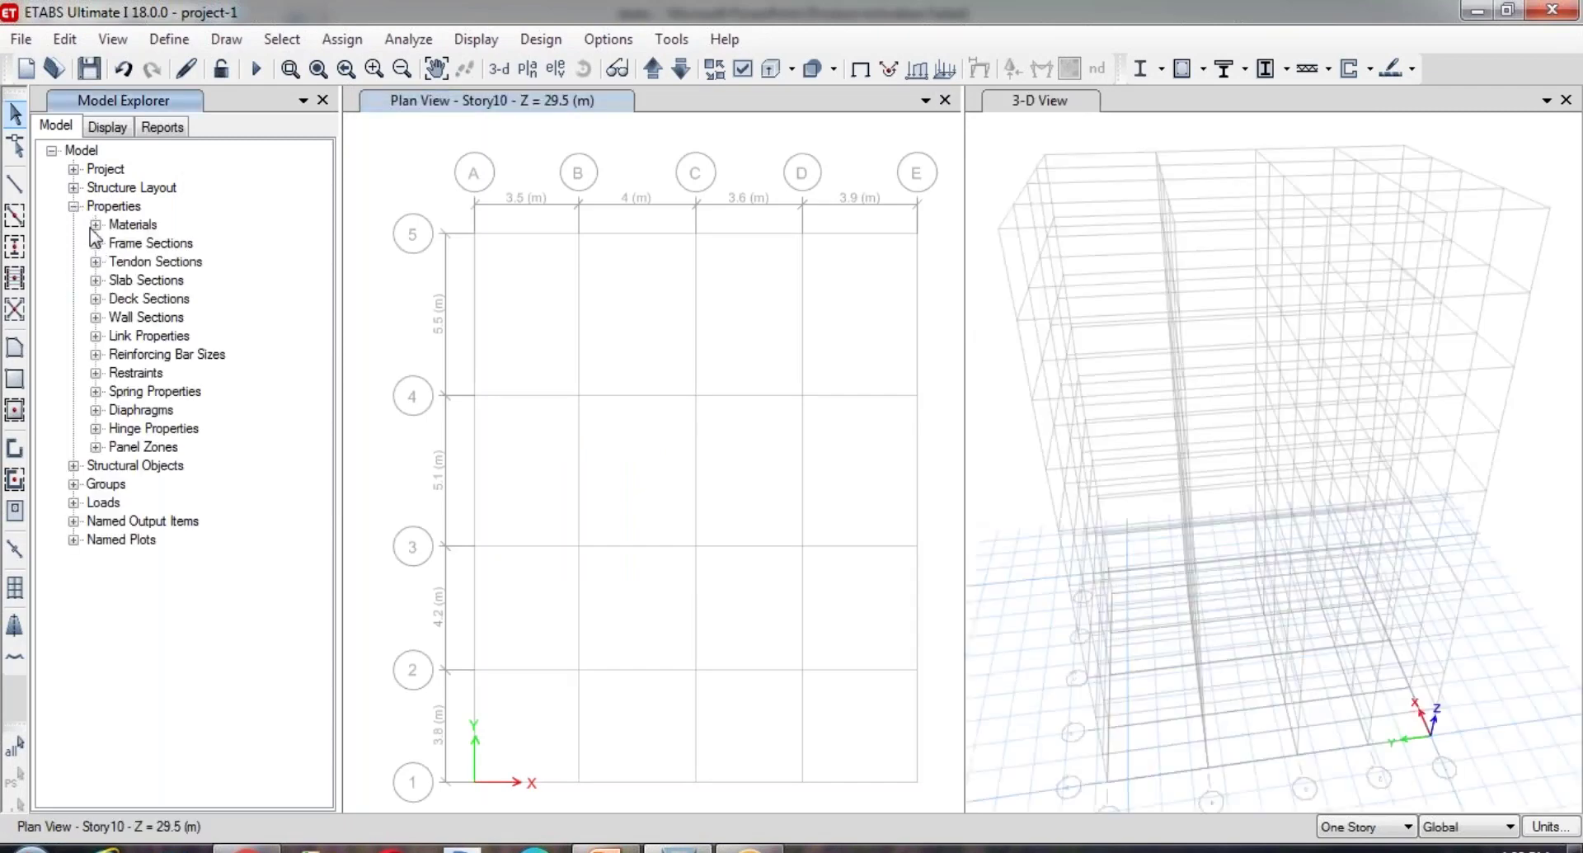
- Examine the materials, frame sections and slab sections defined in the model
left_click(96, 224)
left_click(96, 354)
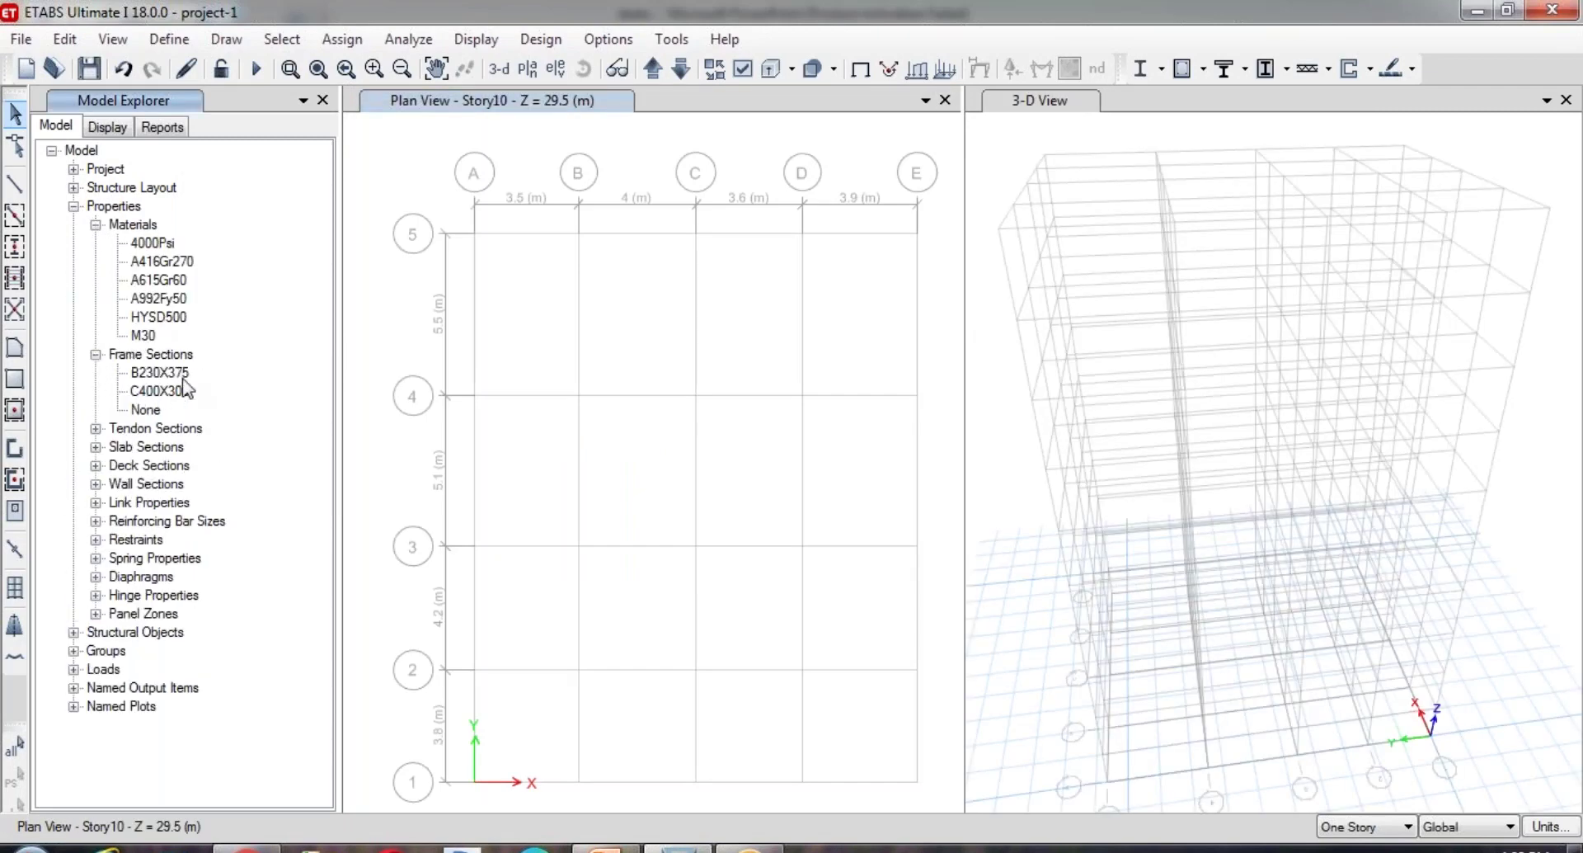
left_click(95, 447)
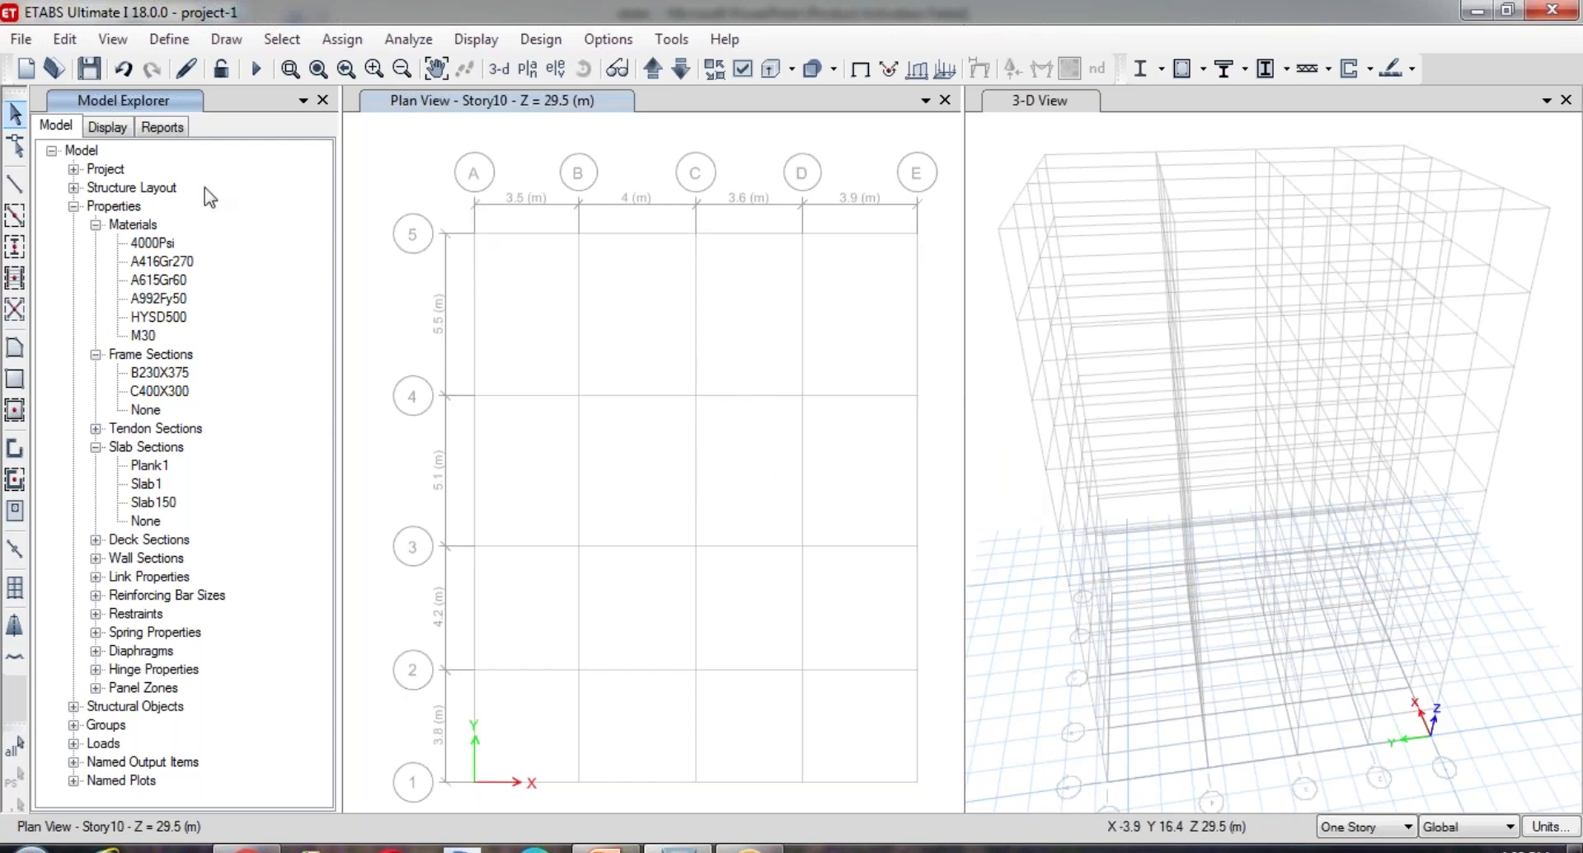
- Draw connected B230X375 beams on Story10 from grid point A5 through B5 and B4 to C4
left_click(226, 56)
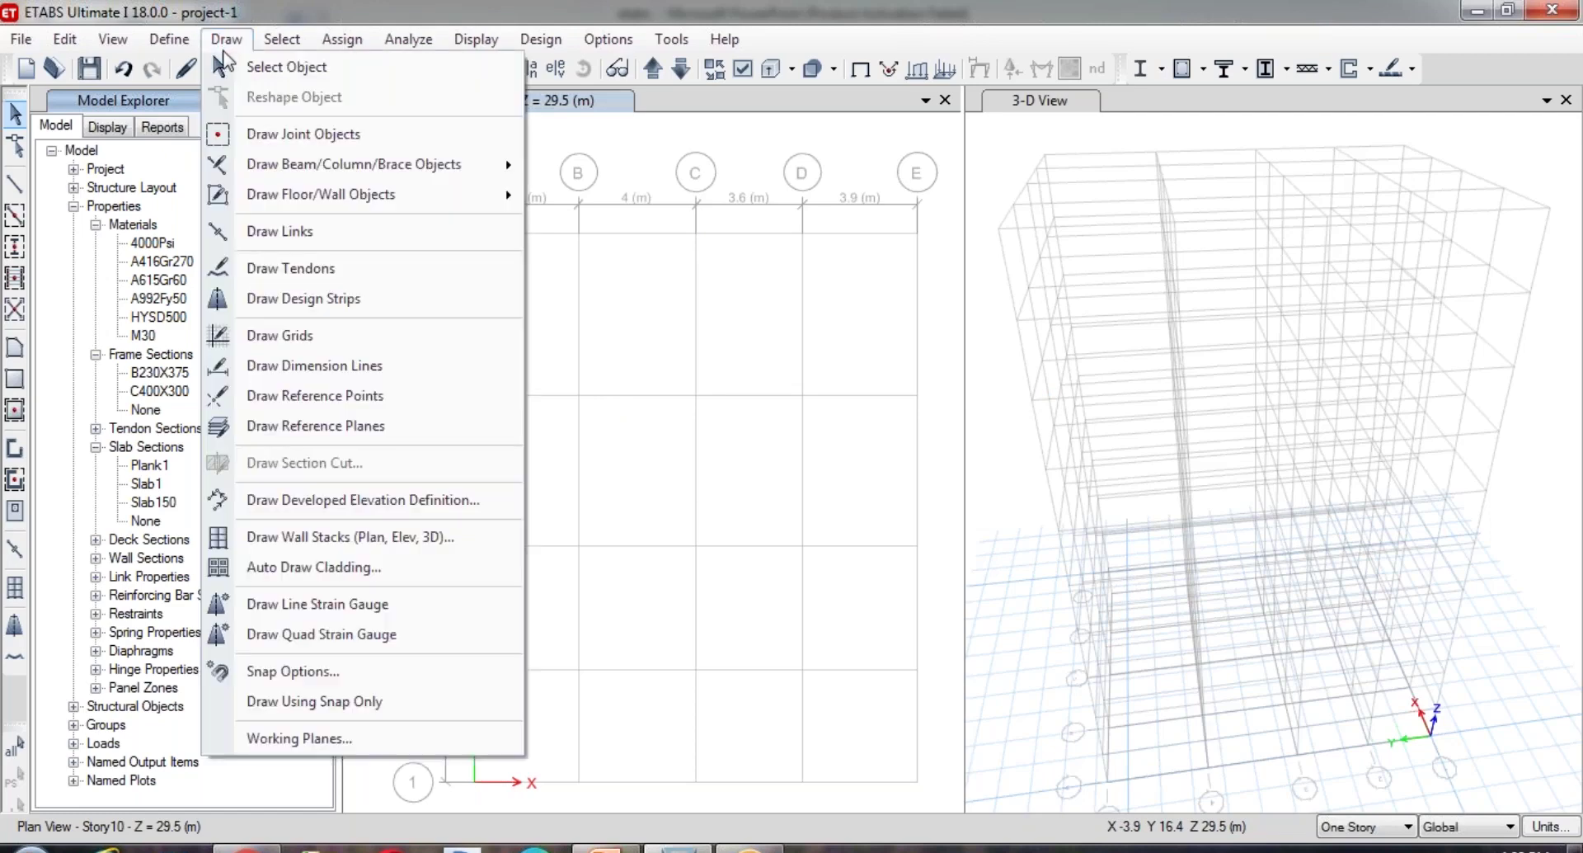
mouse_move(310, 176)
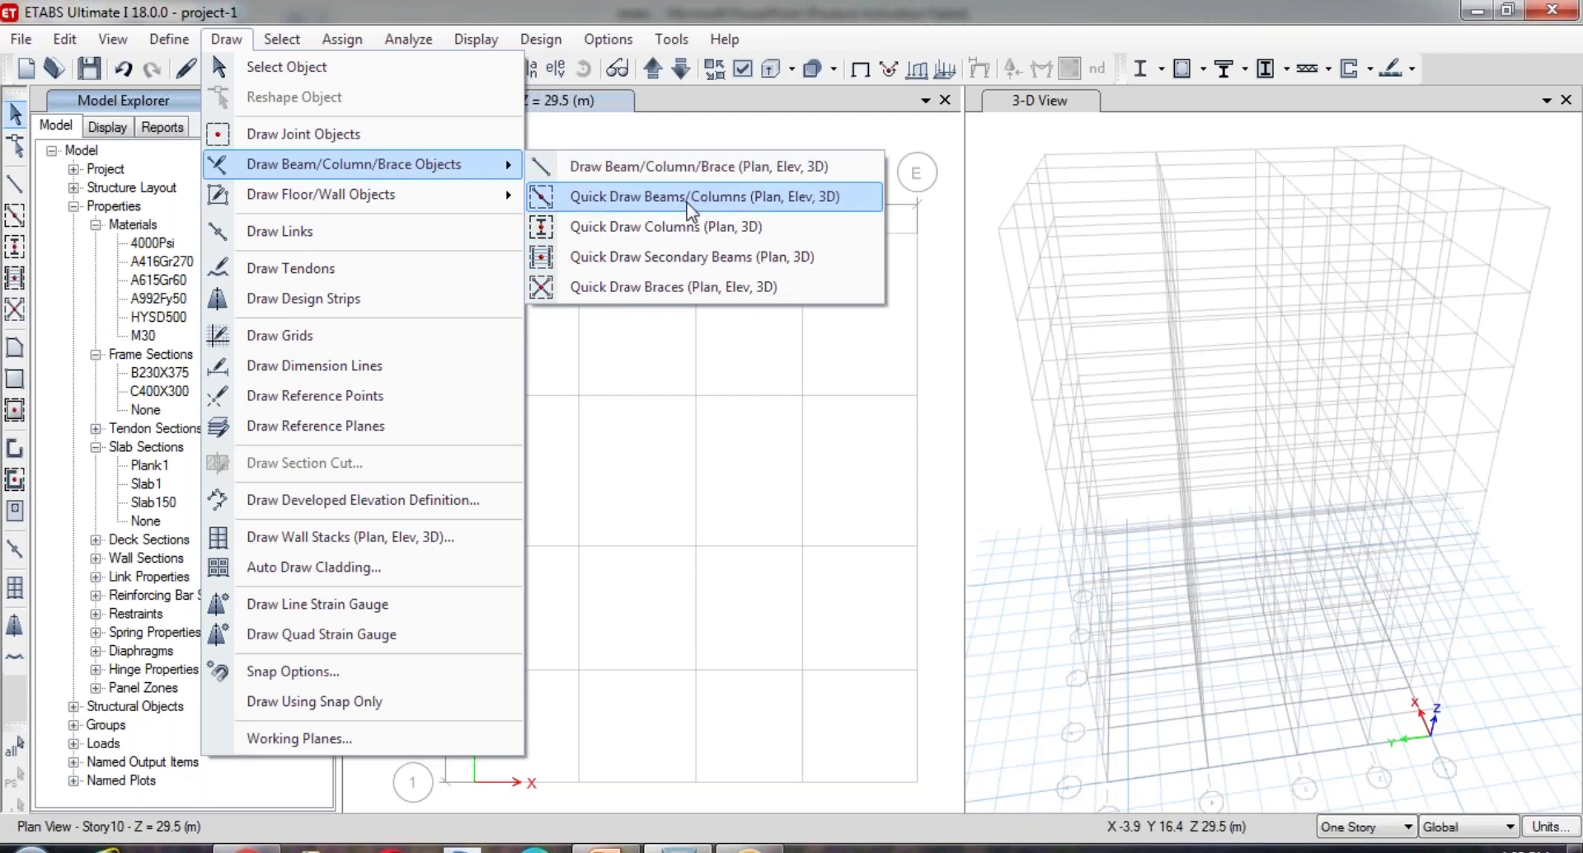
left_click(654, 169)
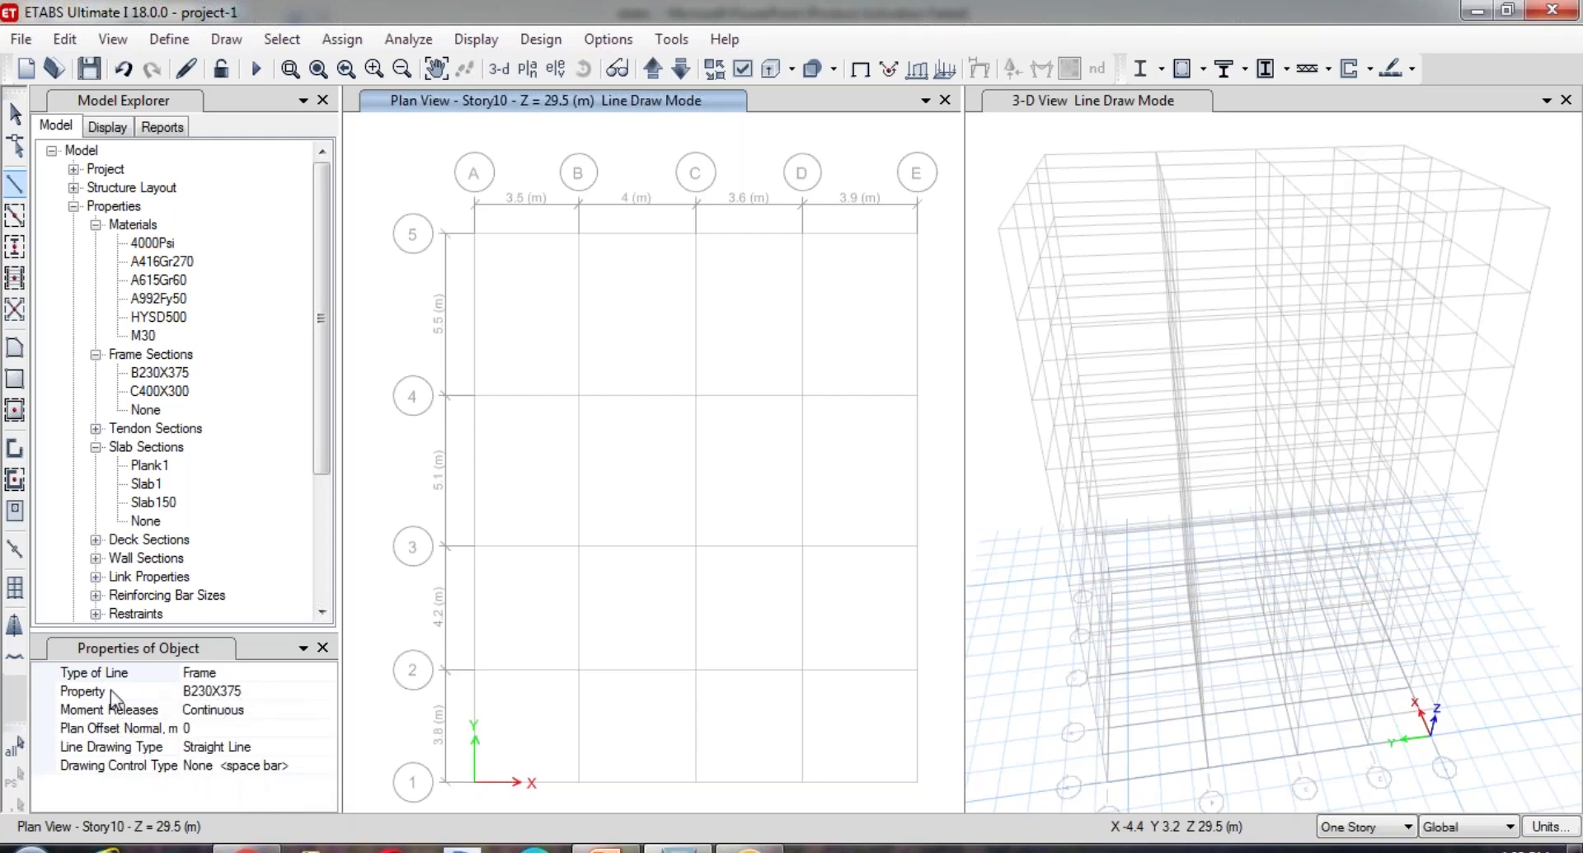
left_click(223, 692)
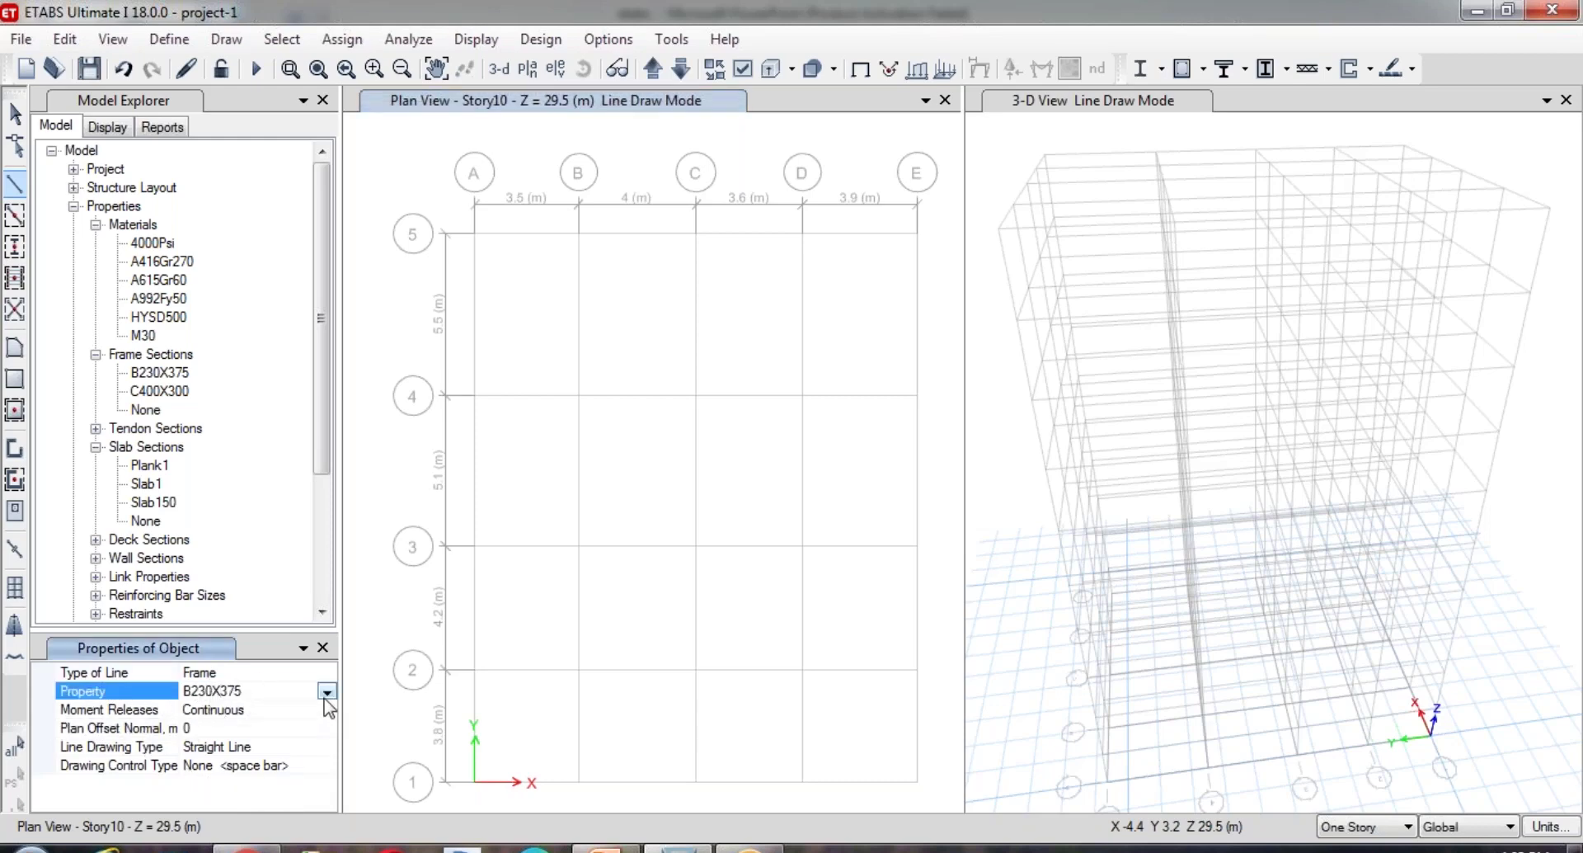
left_click(326, 693)
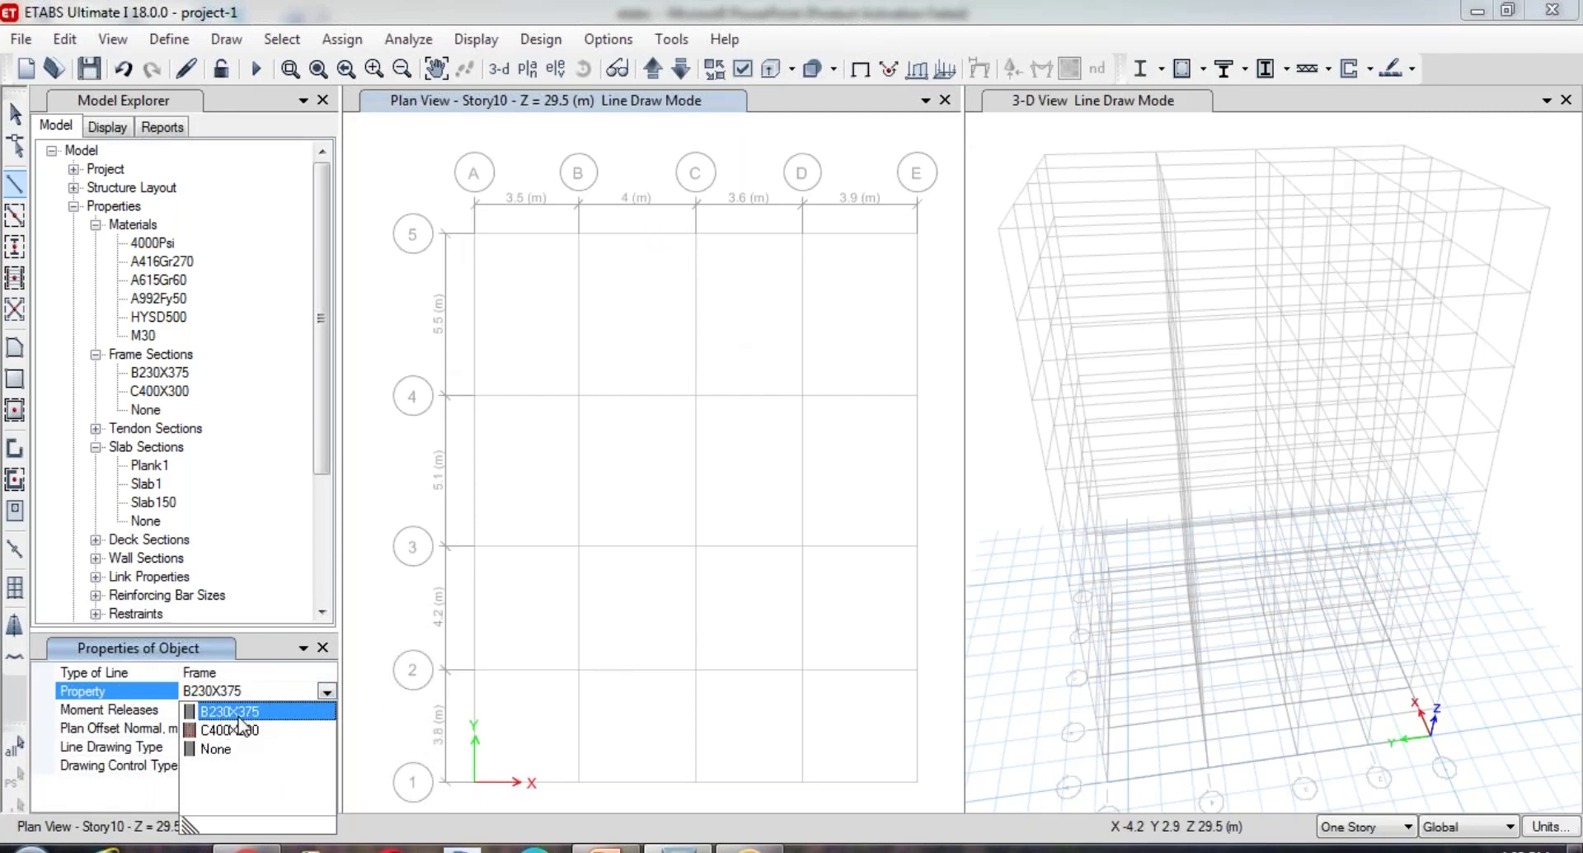
left_click(263, 714)
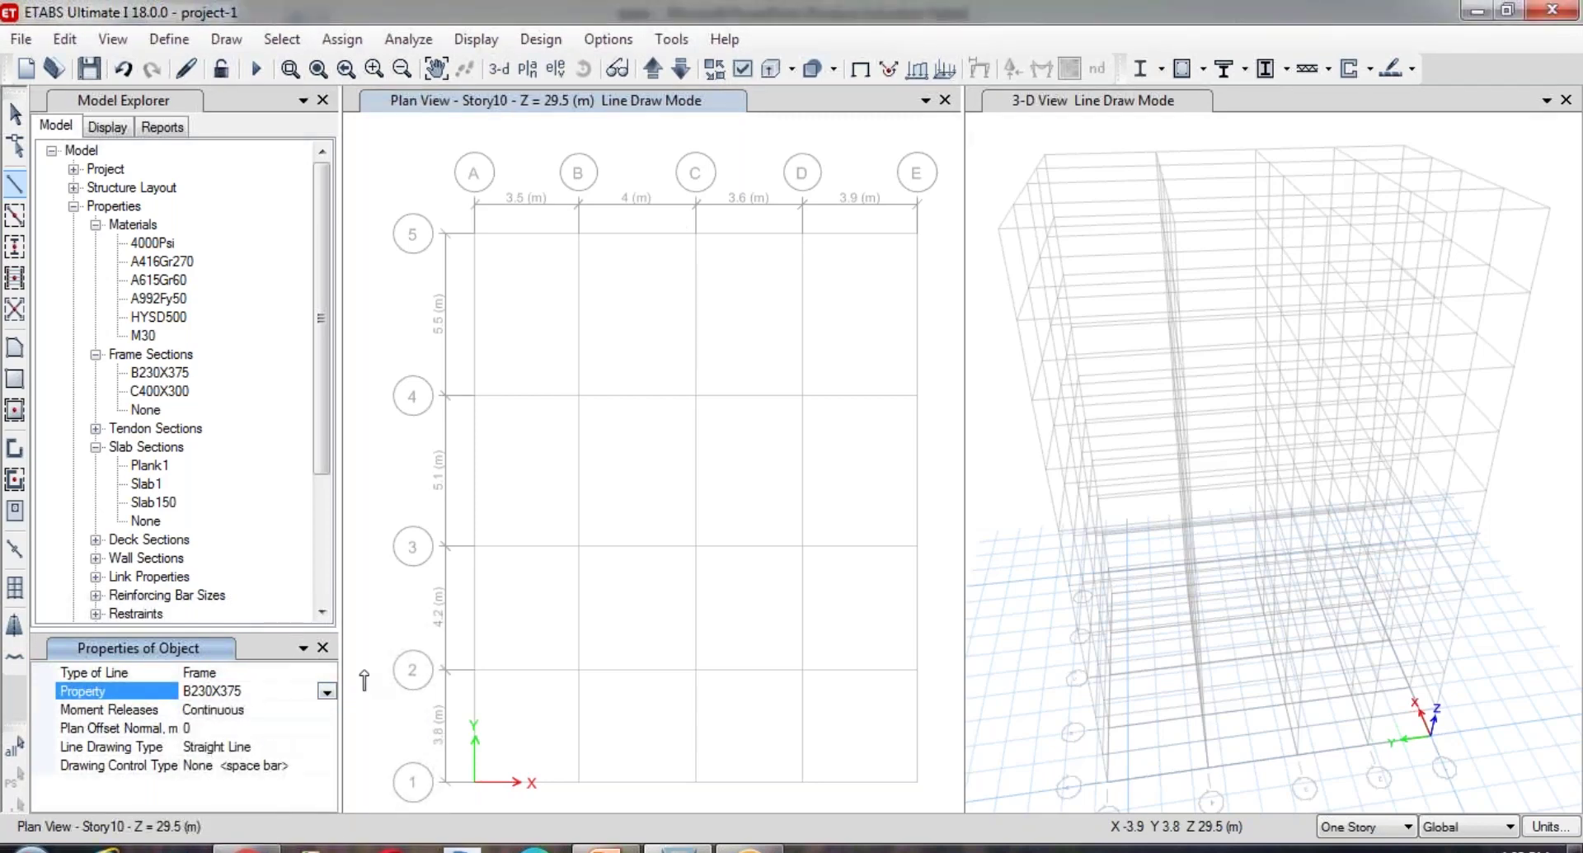
left_click(475, 235)
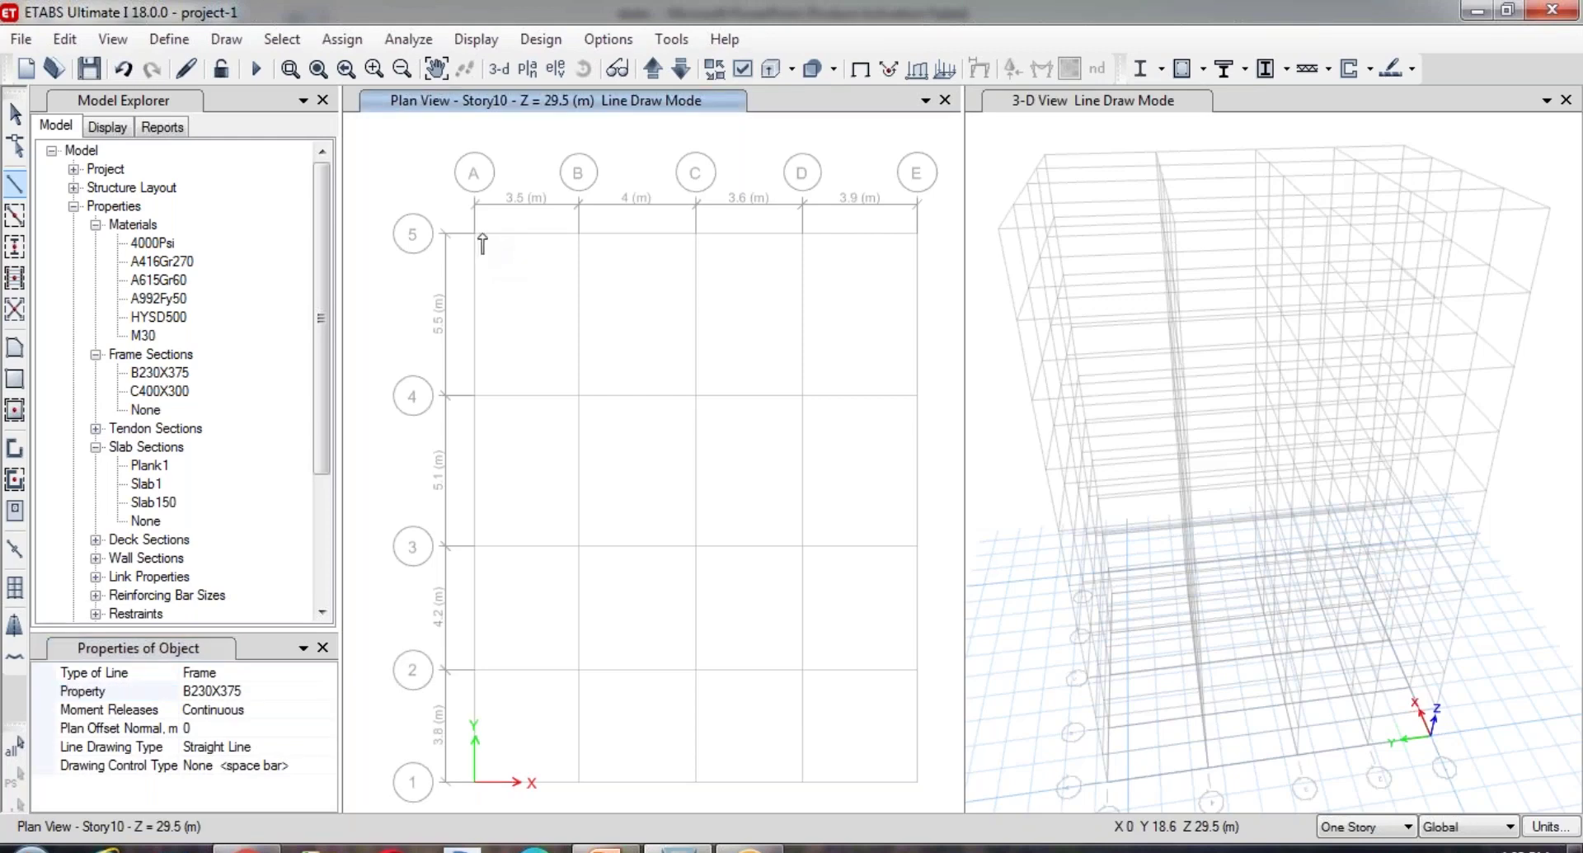
left_click(576, 234)
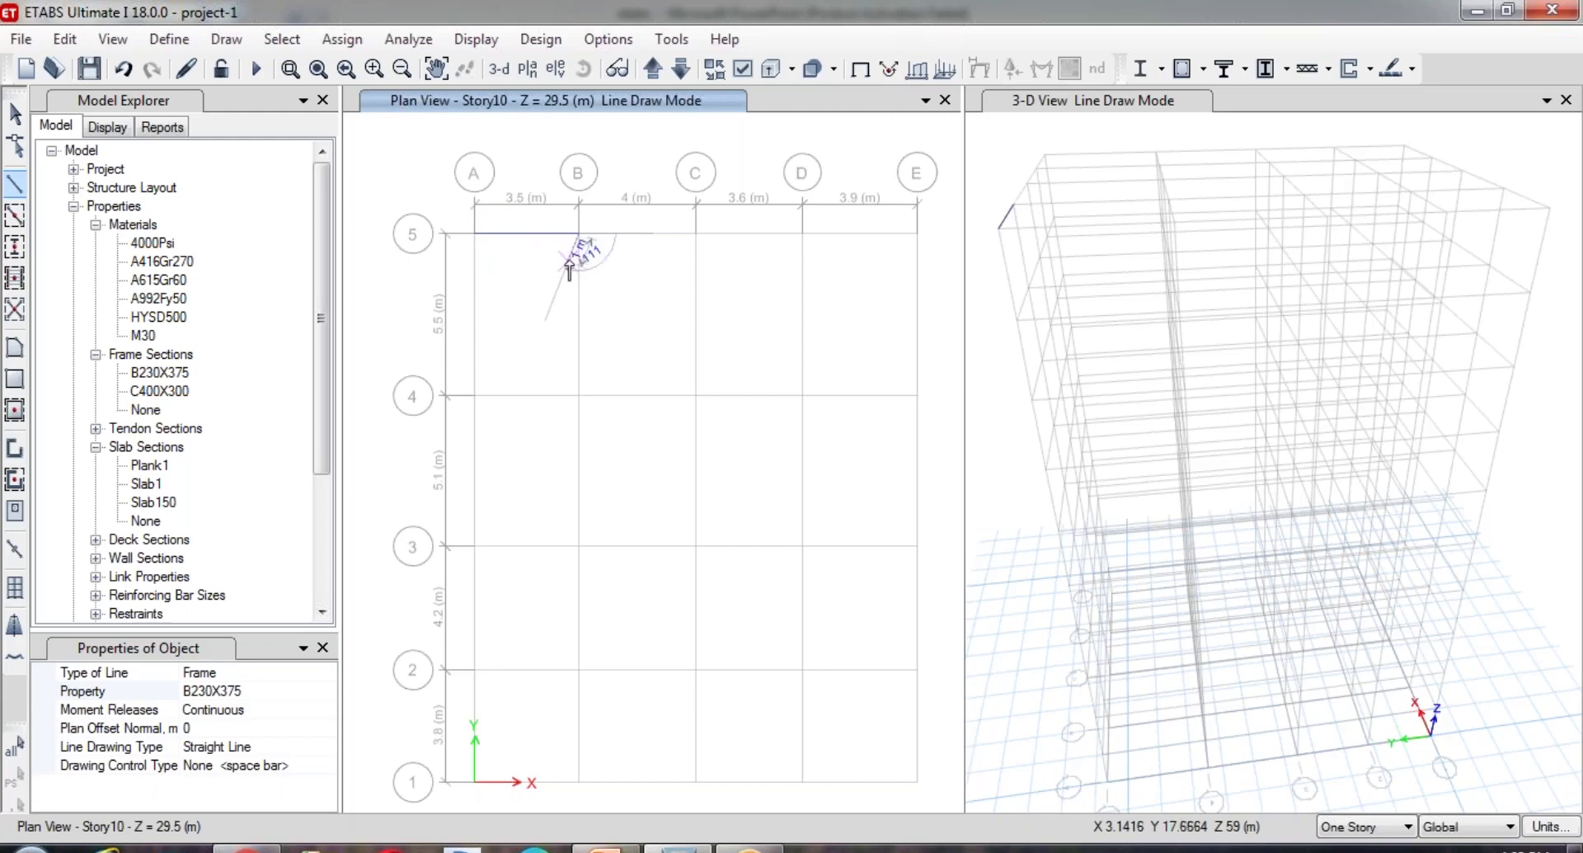
double_click(579, 395)
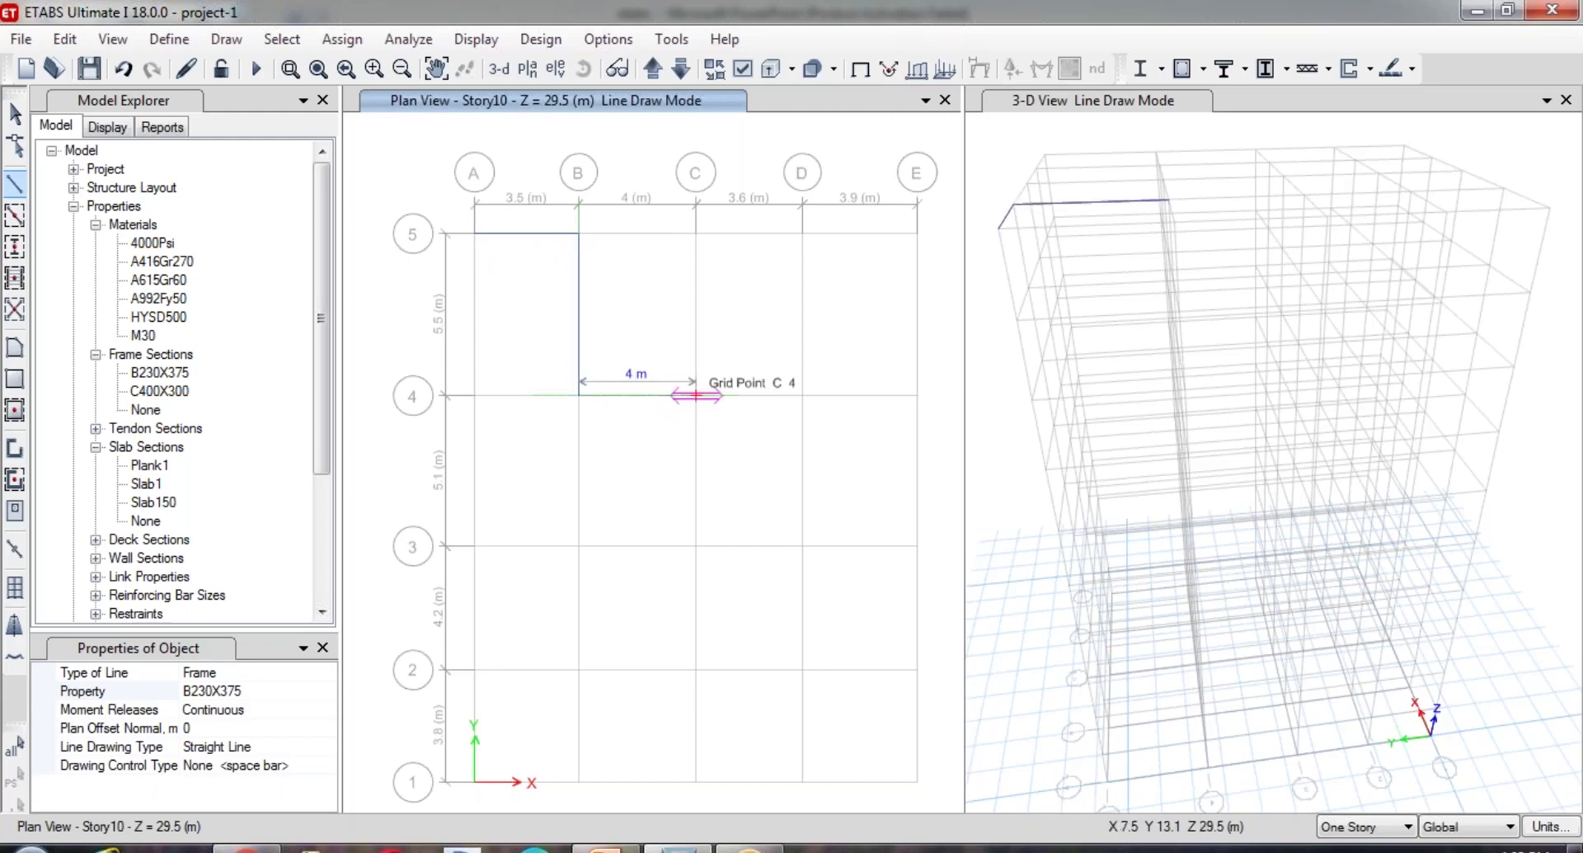
double_click(697, 398)
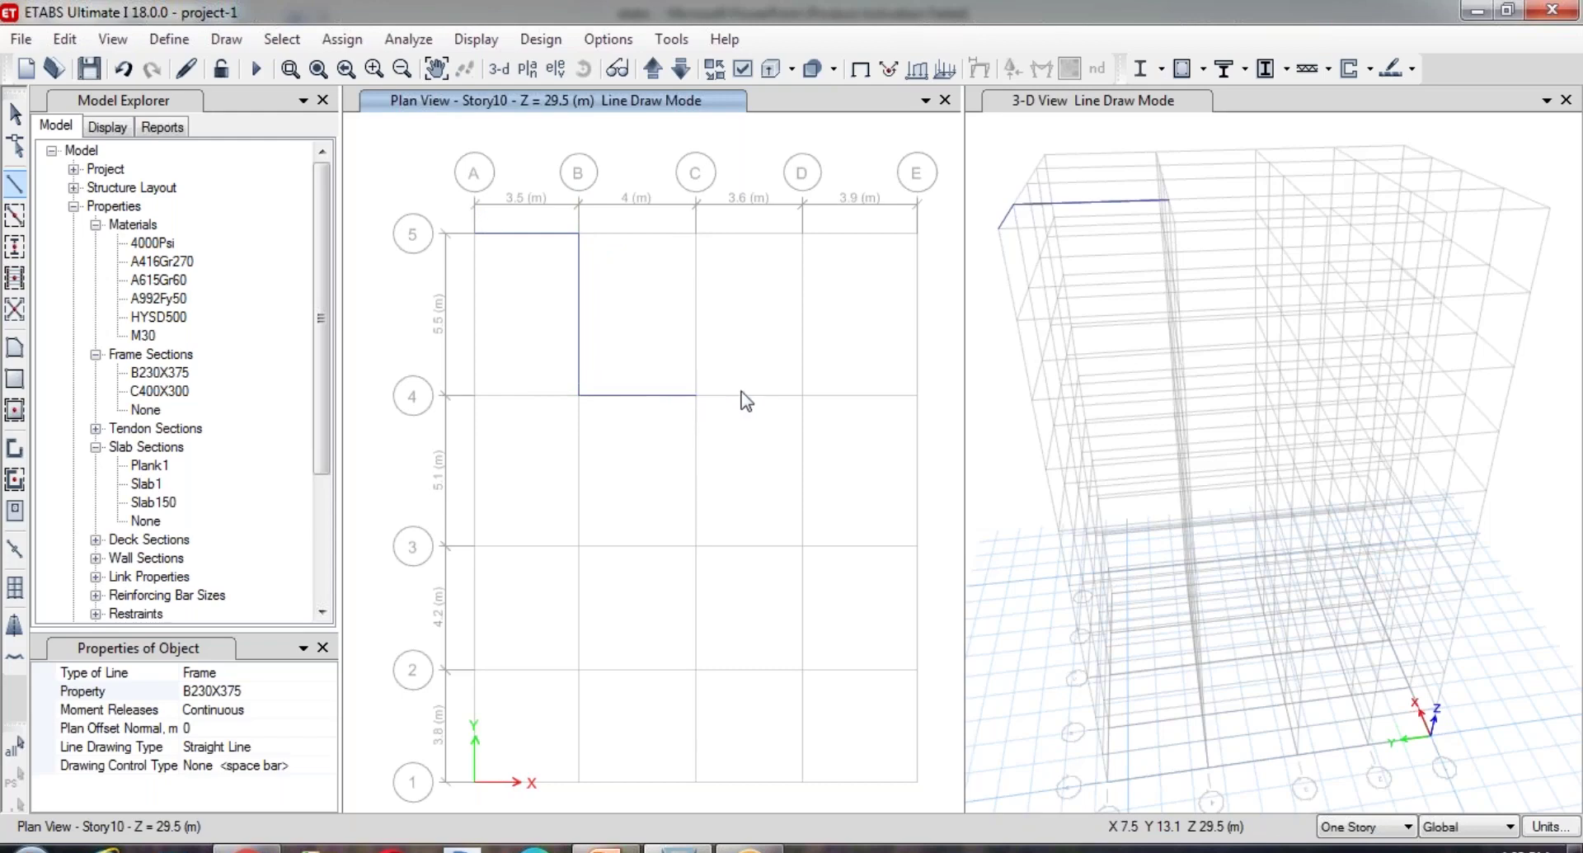
- Continue the Story10 beam run from grid point C4 through C5 and D5 to D4
left_click(1056, 213)
left_click(1162, 183)
scroll(1055, 338, "down", 3)
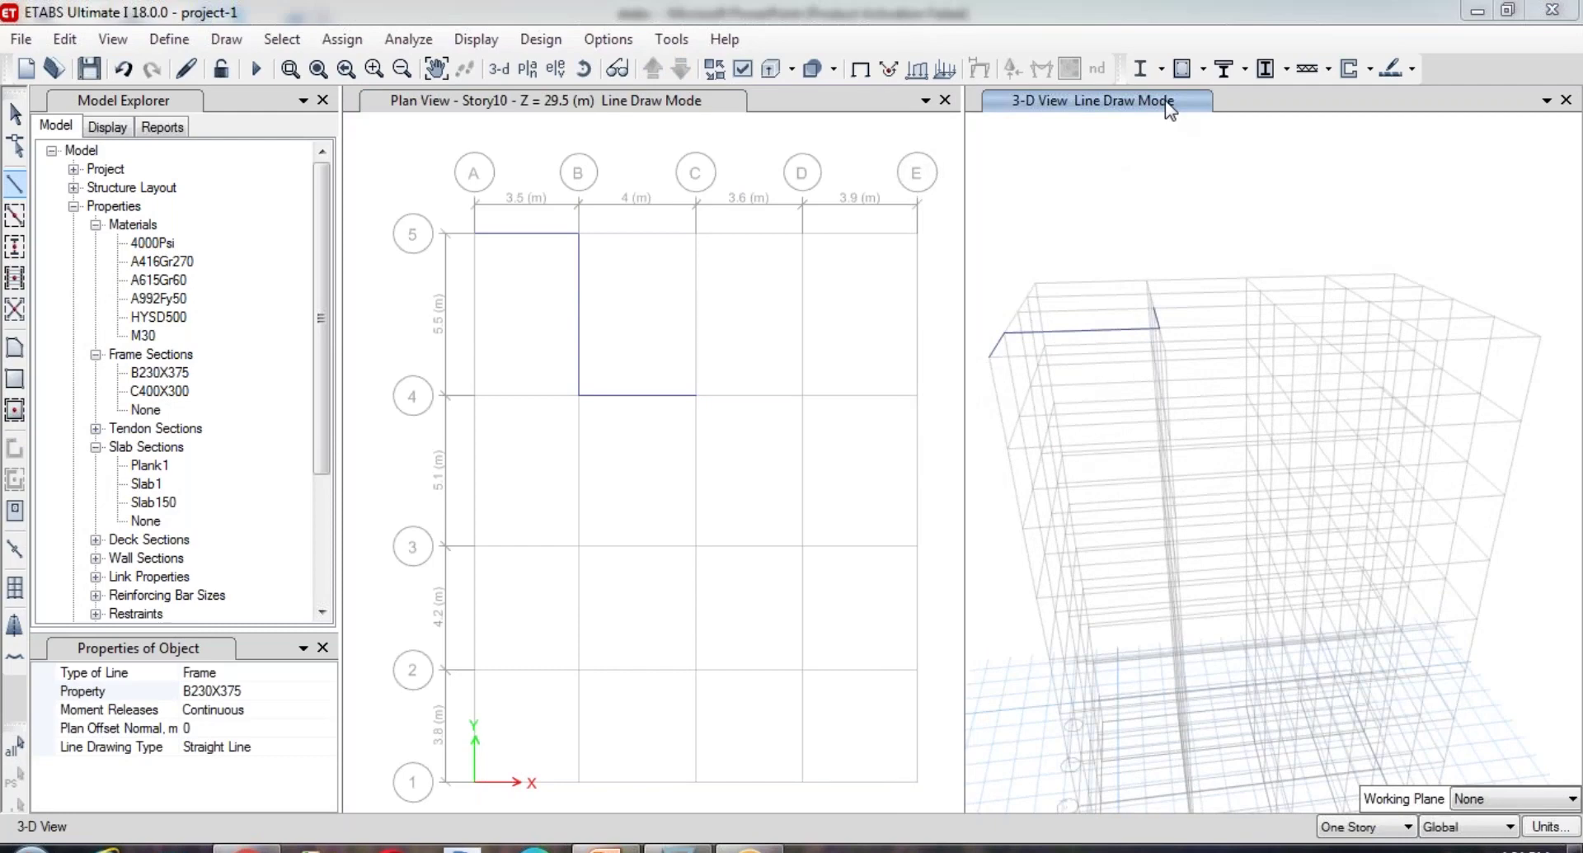
left_click(695, 395)
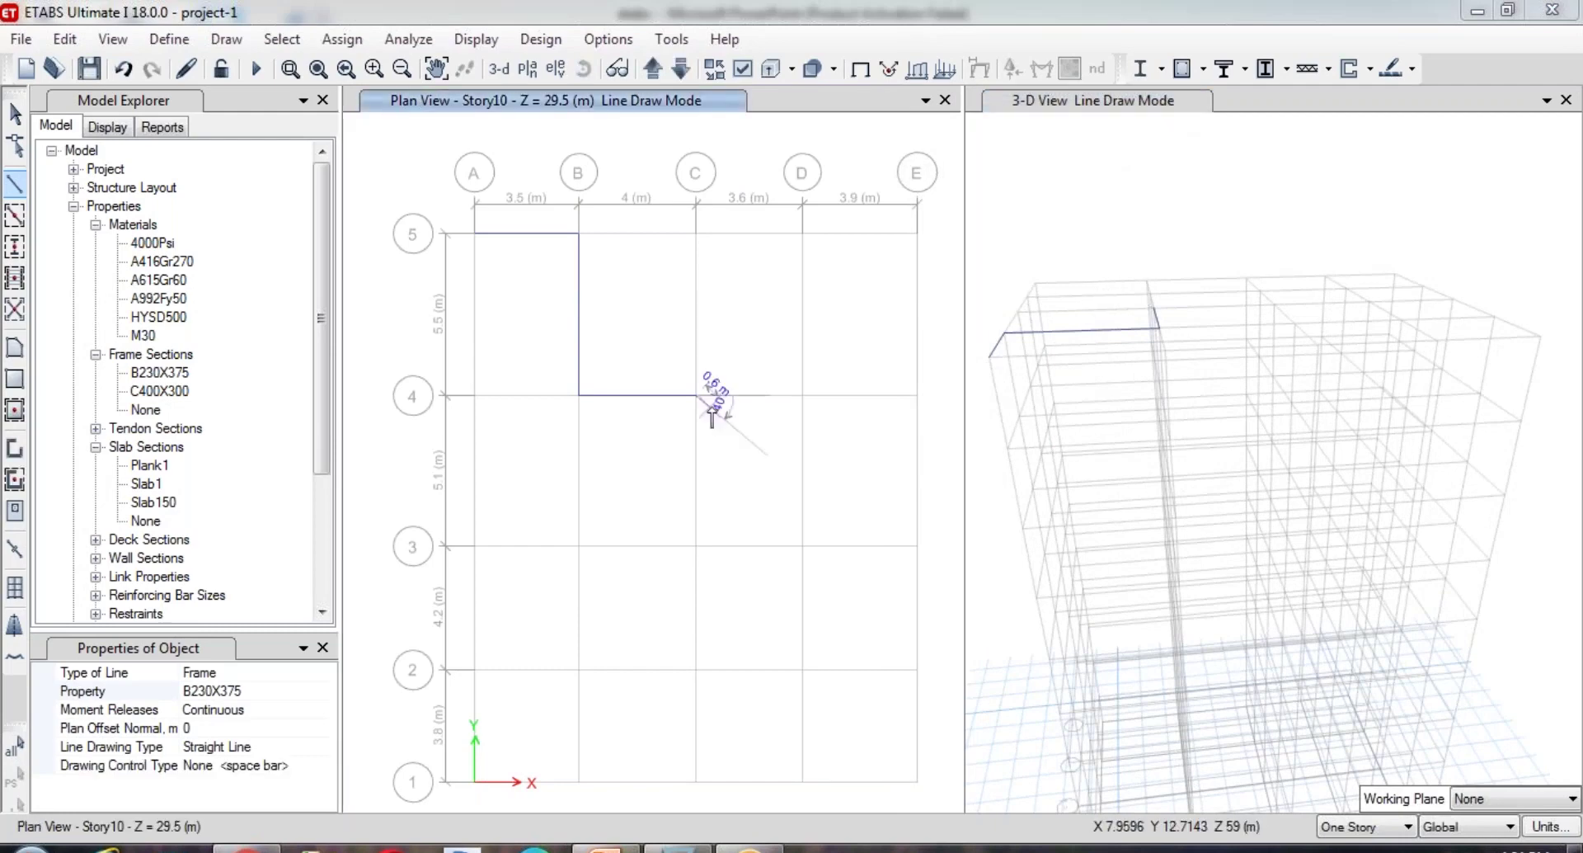
double_click(695, 234)
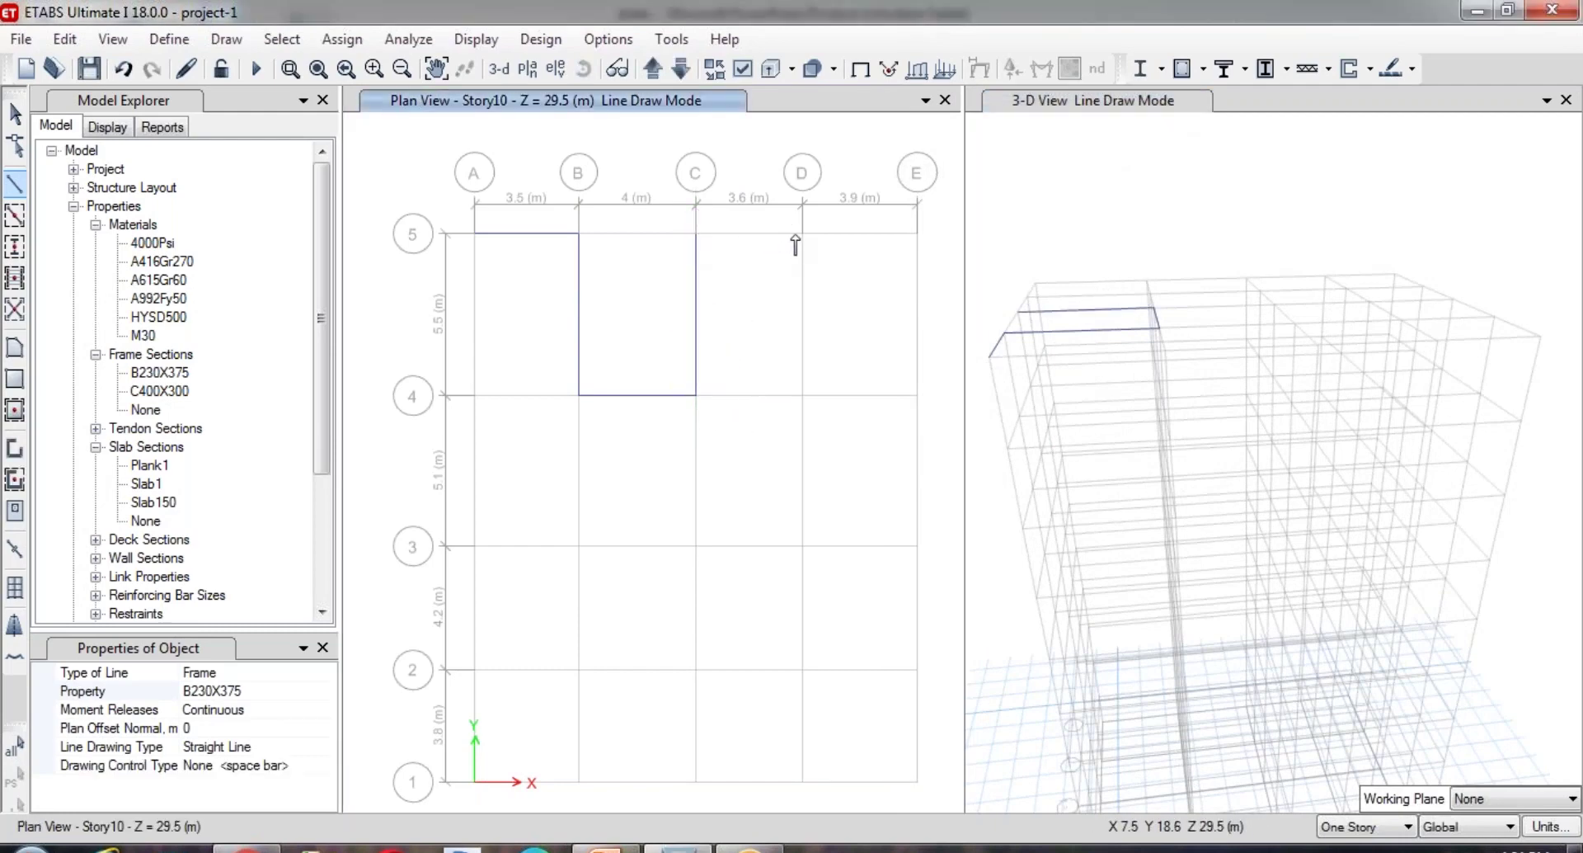
double_click(802, 233)
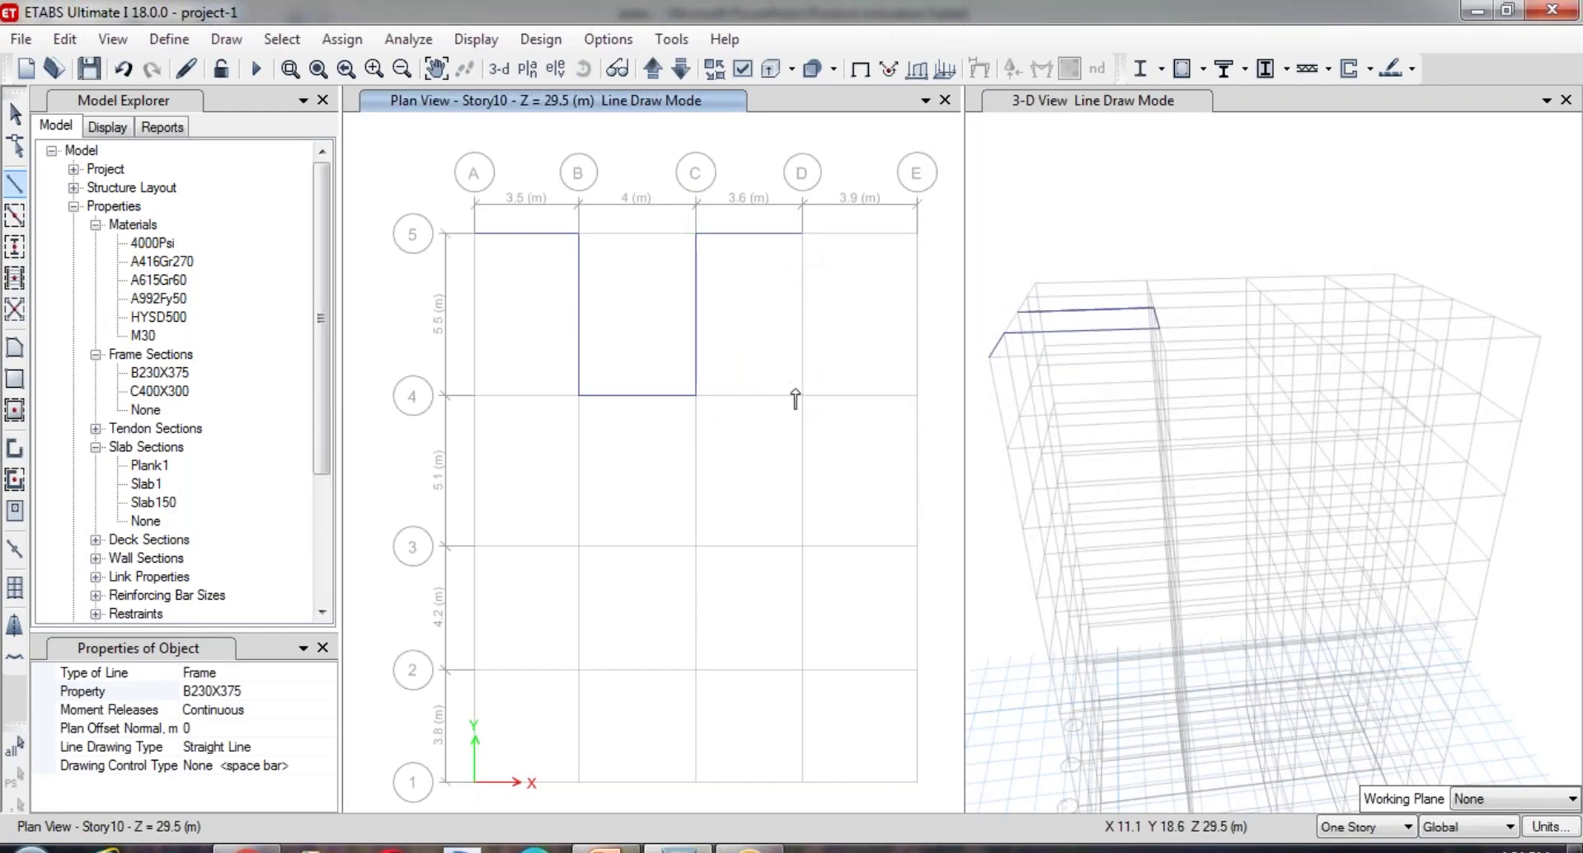
double_click(803, 396)
- Set drawing to apply to All Stories and draw a beam from grid point D4 to D3
left_click(1113, 535)
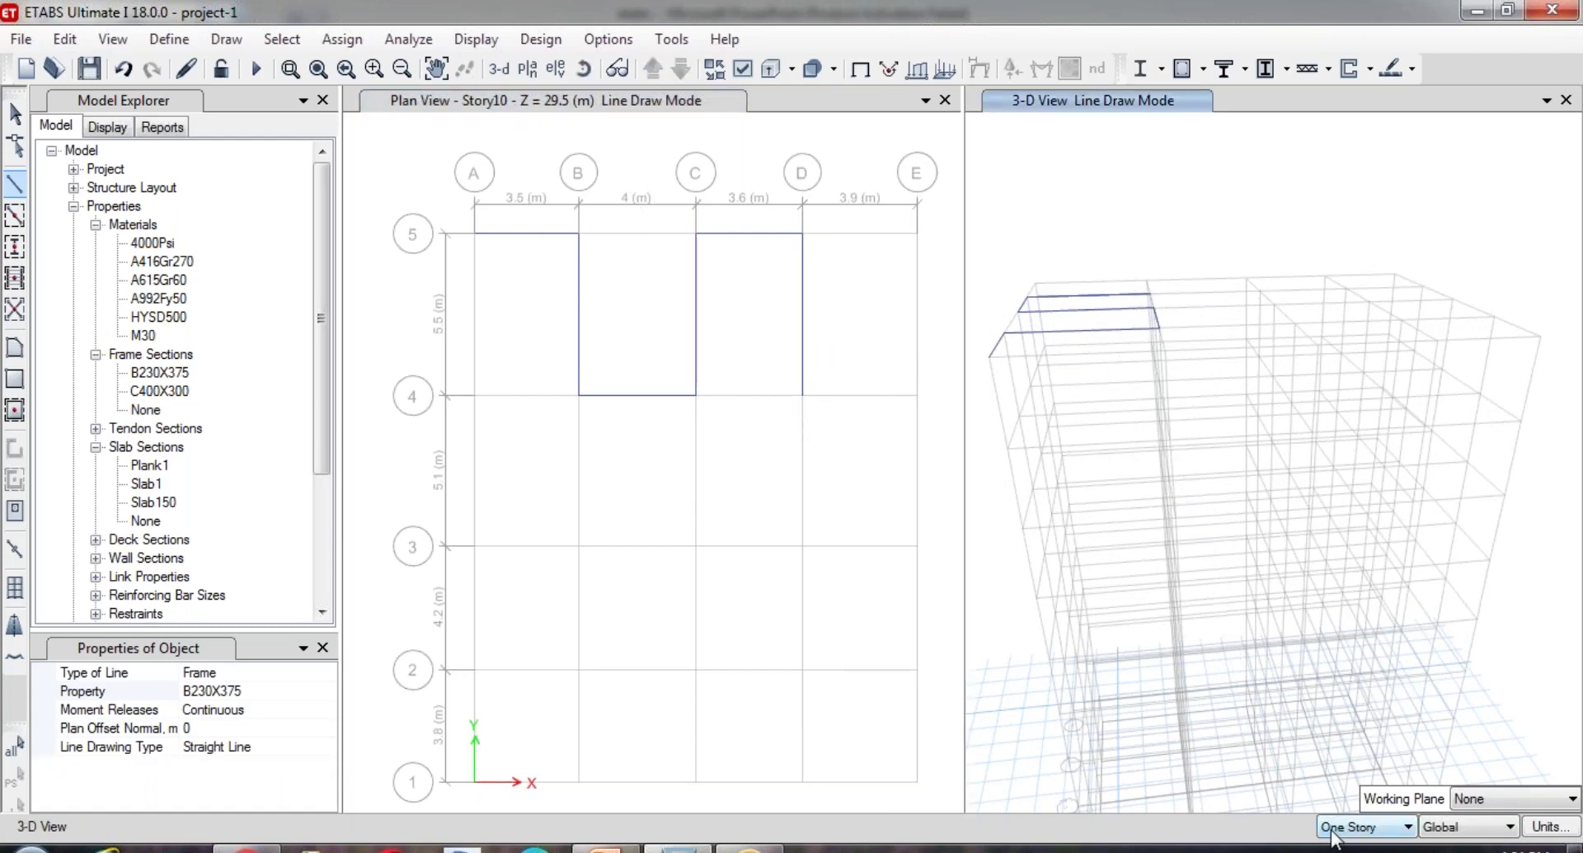
left_click(802, 396)
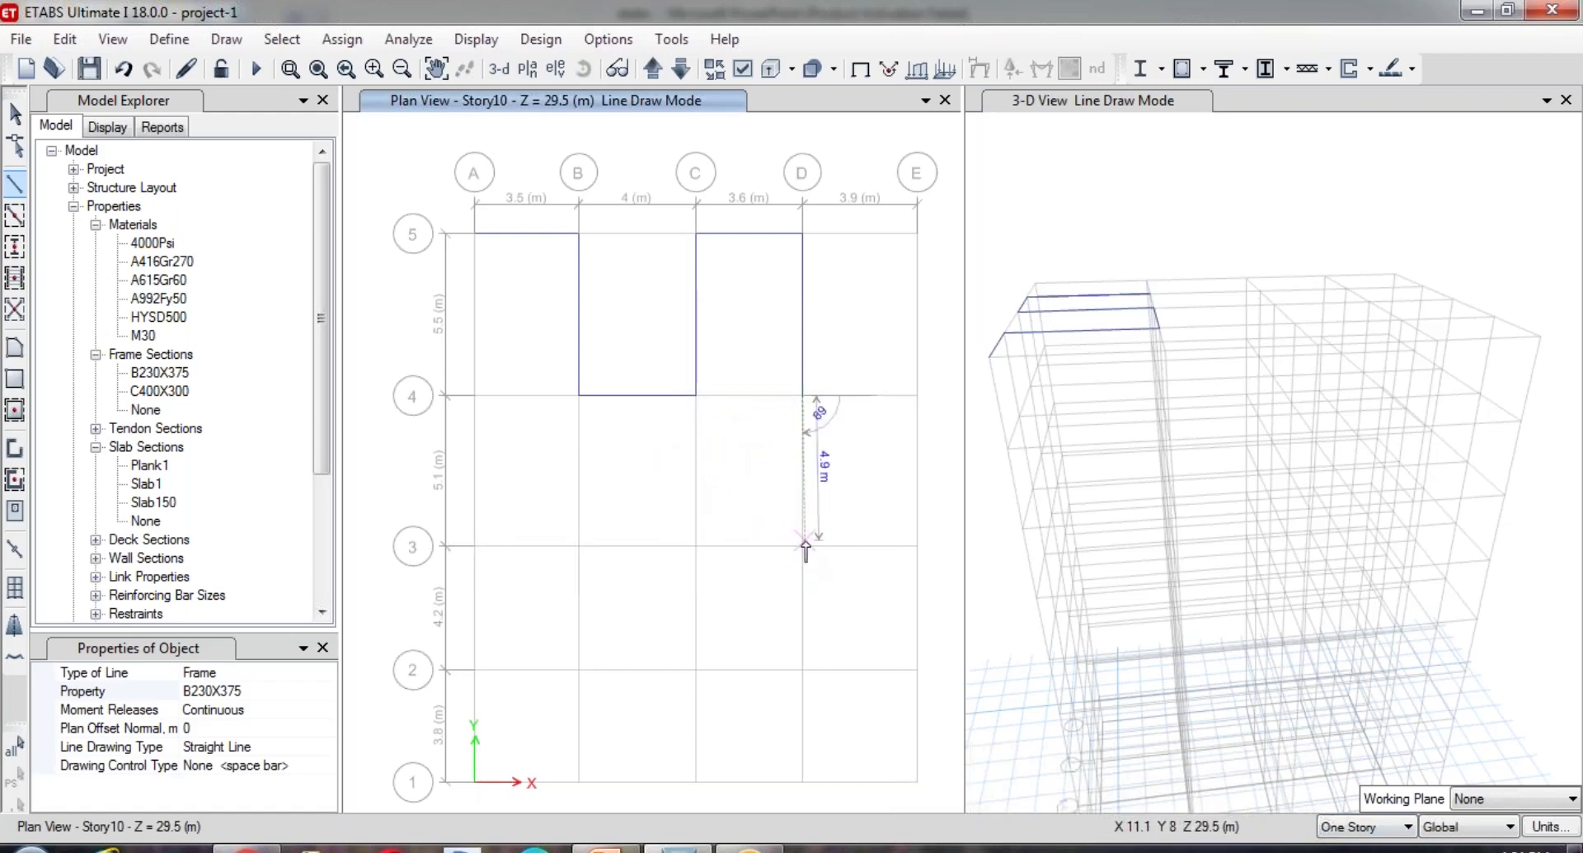
left_click(1196, 709)
left_click(1324, 827)
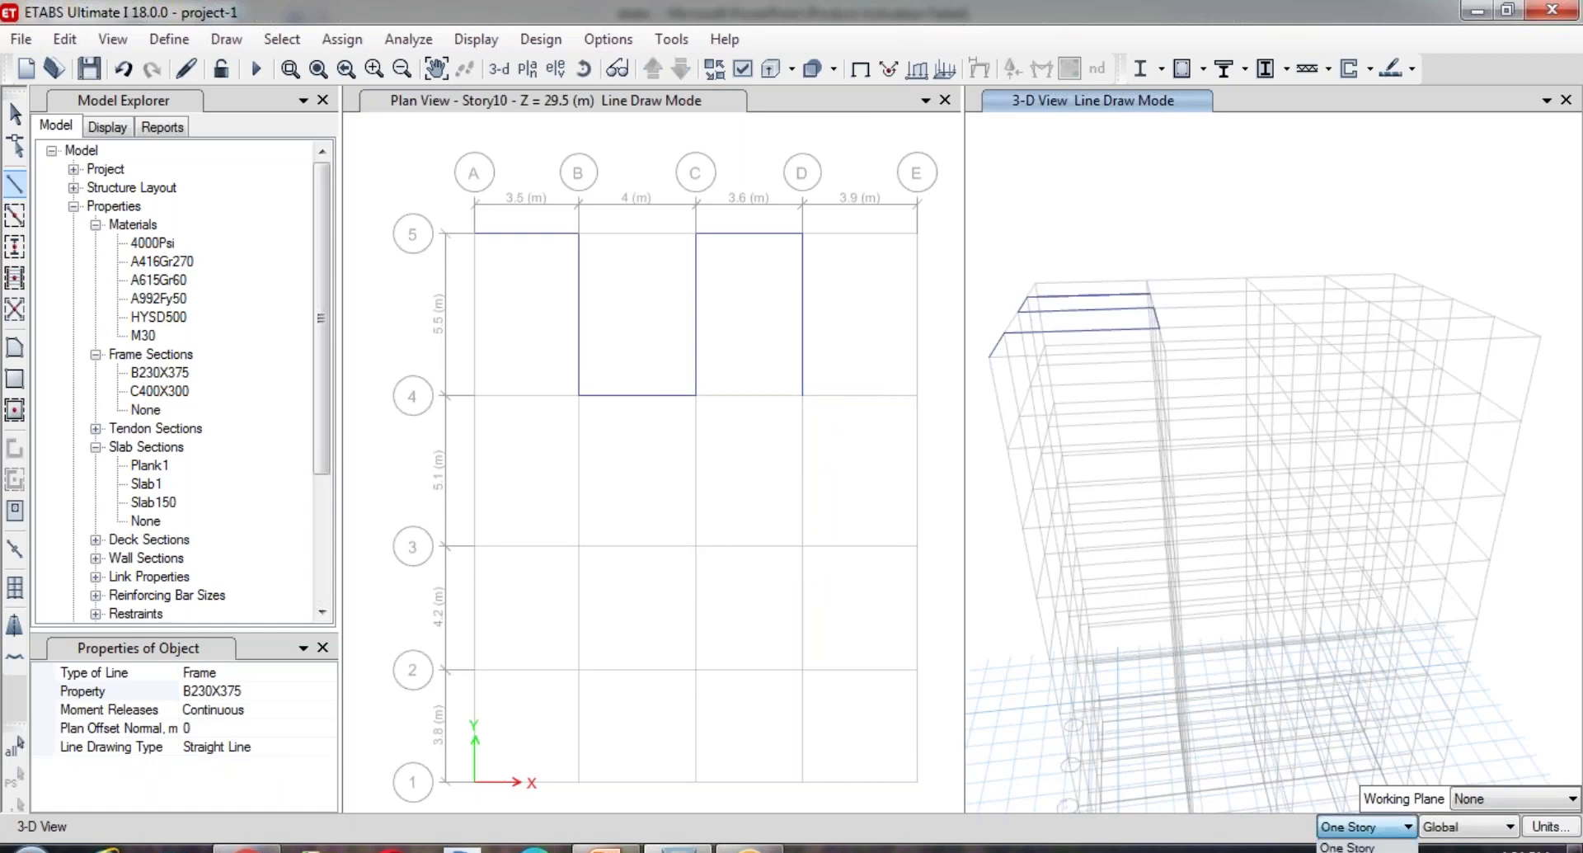
left_click(1349, 836)
left_click(955, 608)
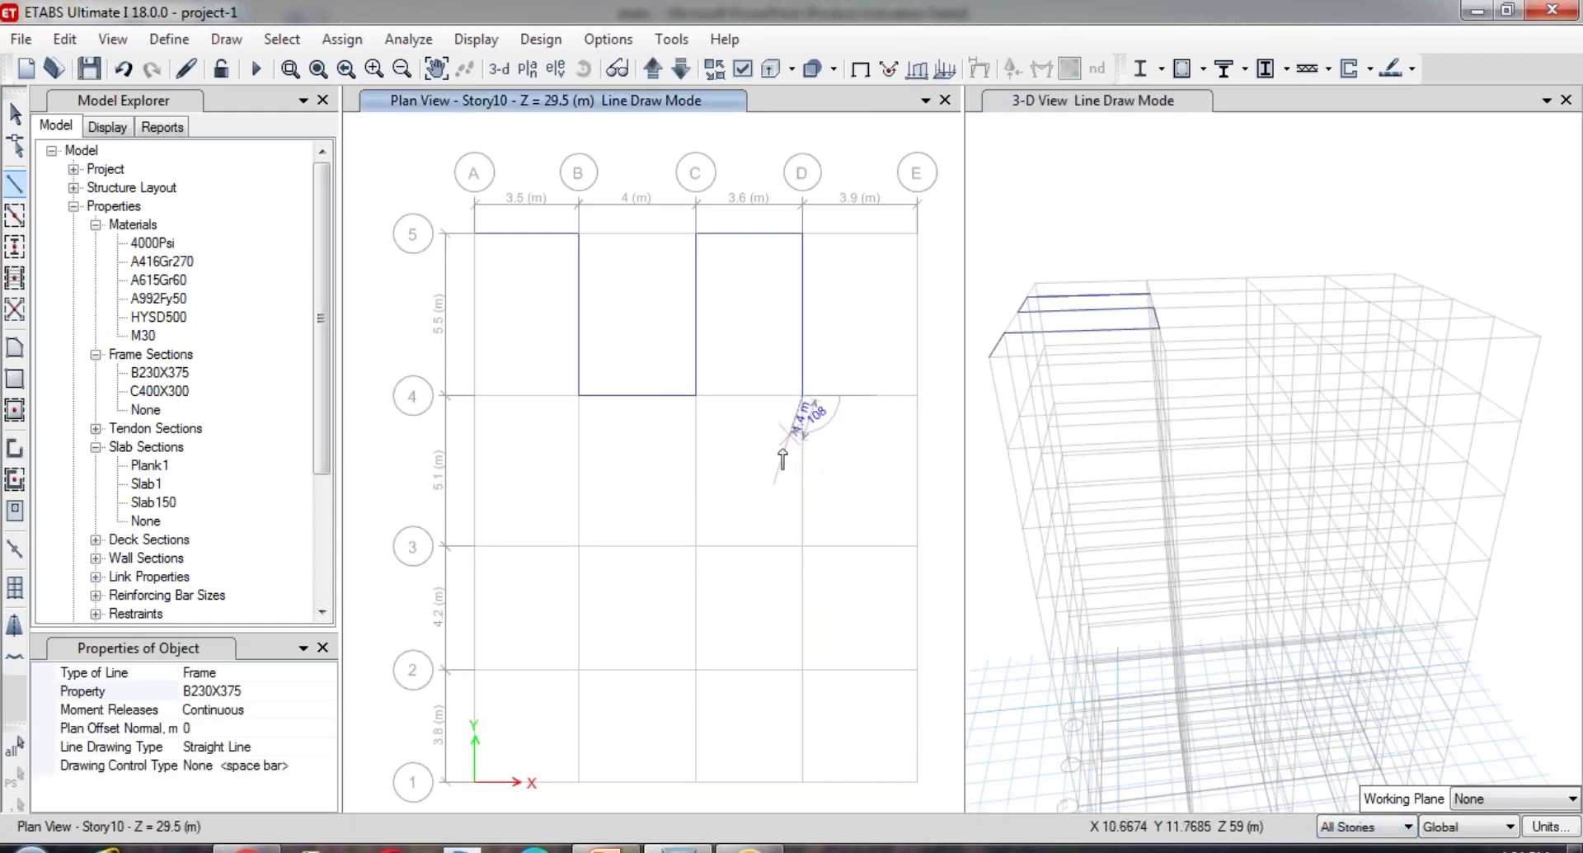
left_click(808, 558)
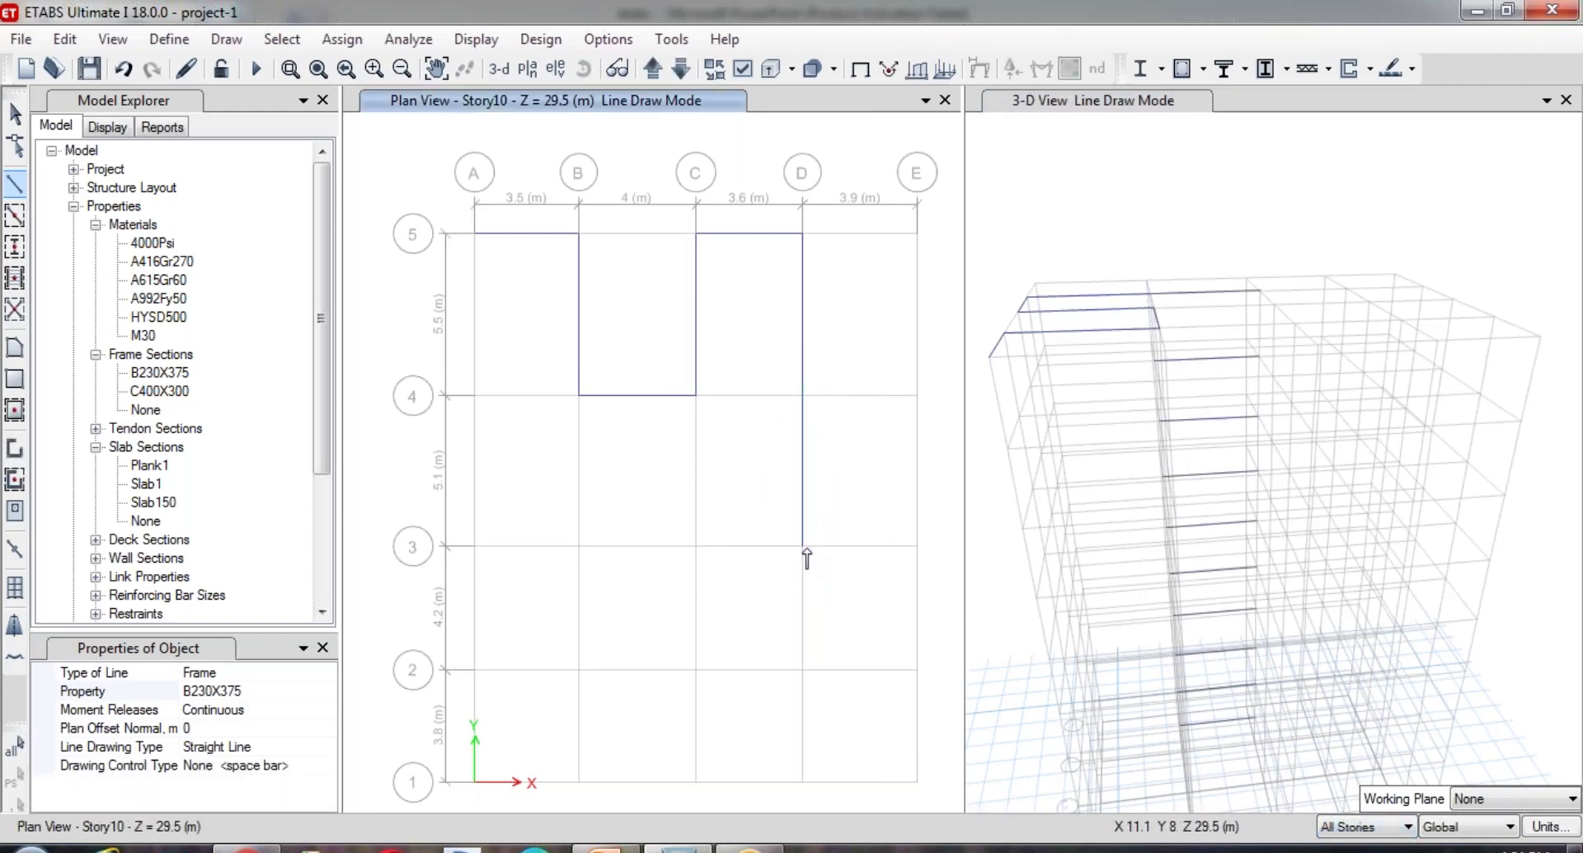
- Draw a beam on all stories from D3 to just short of grid line E, and end line drawing
left_click(1205, 321)
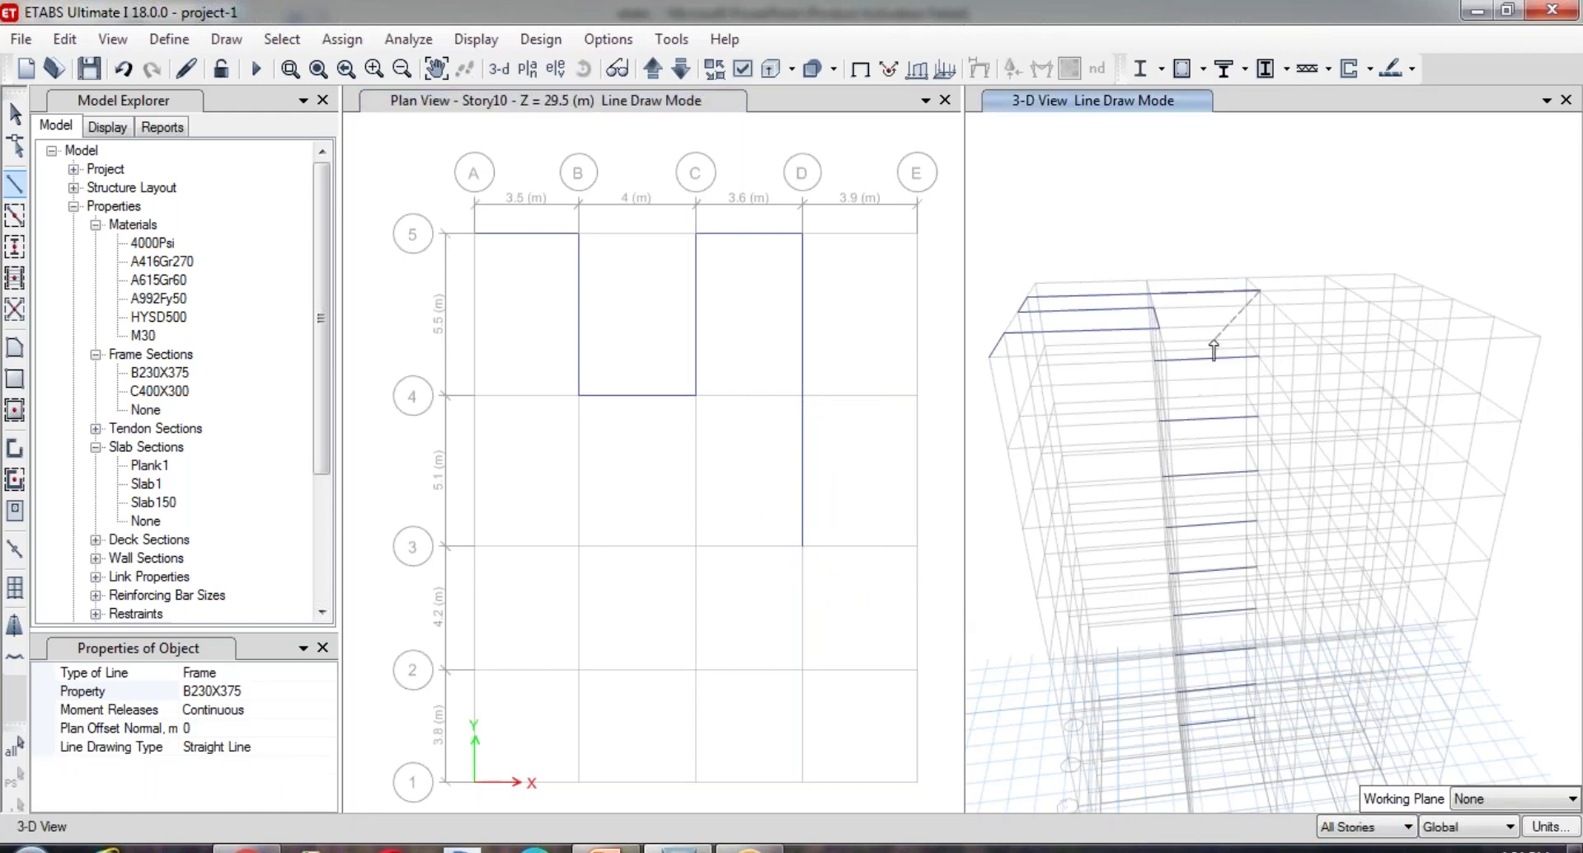
left_click(915, 511)
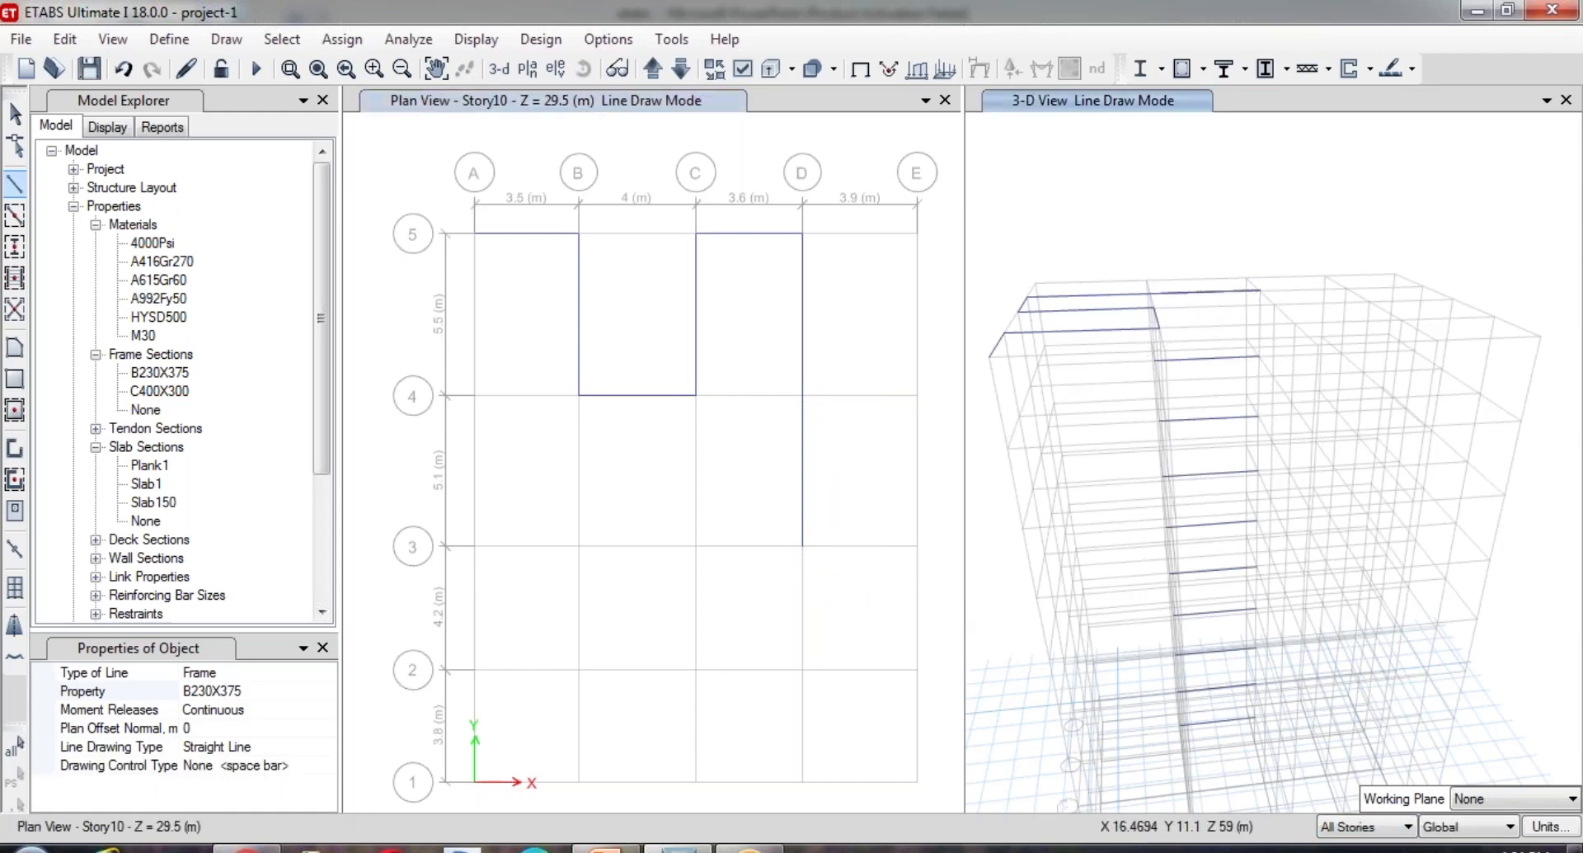
left_click(910, 545)
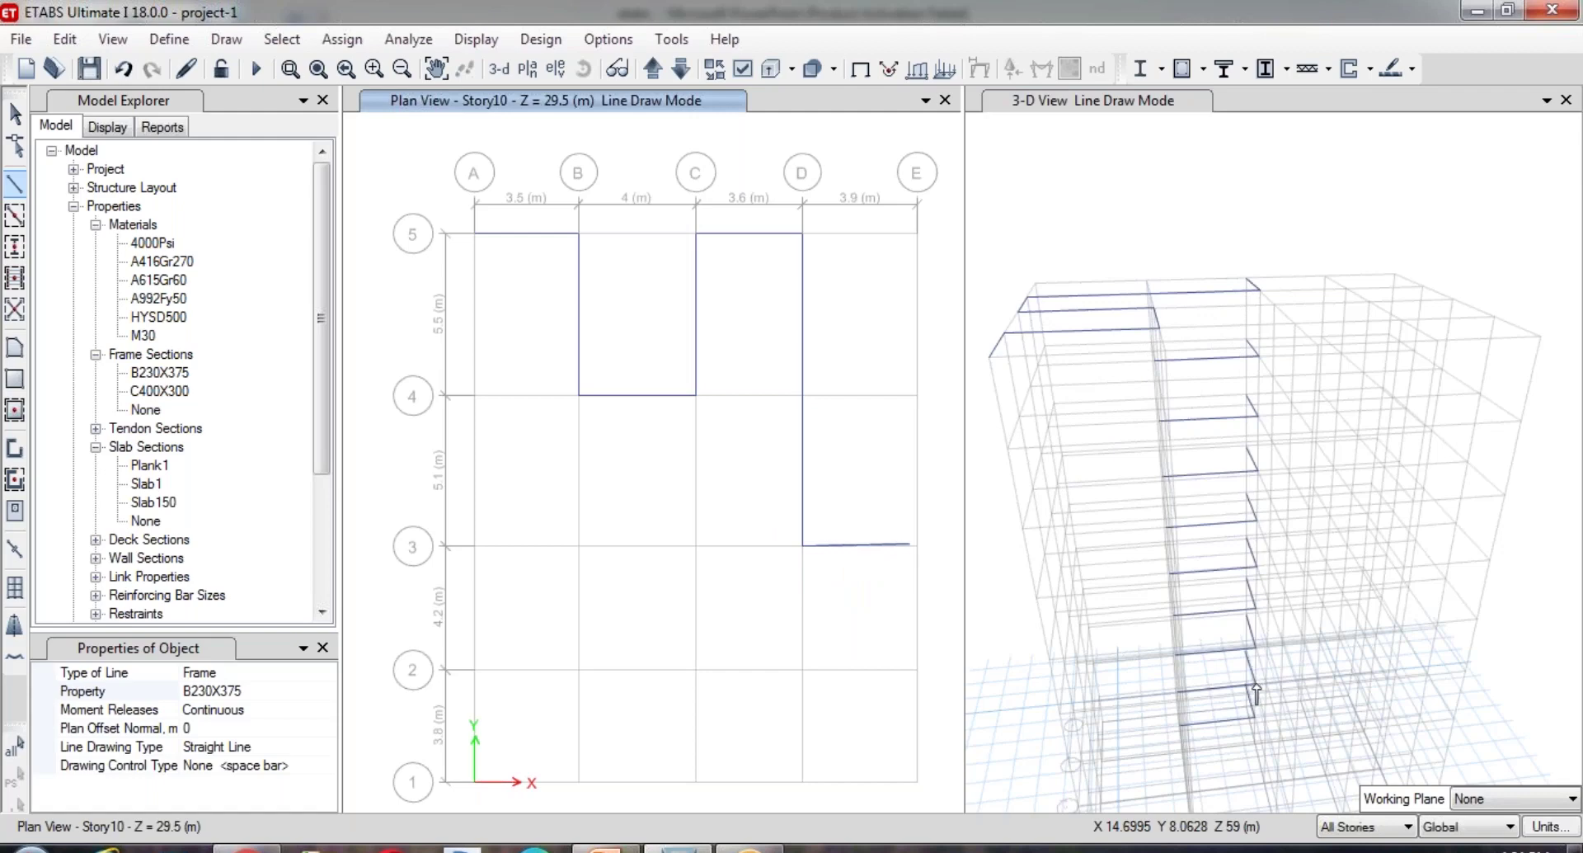
left_click(1222, 340)
left_click(1247, 282)
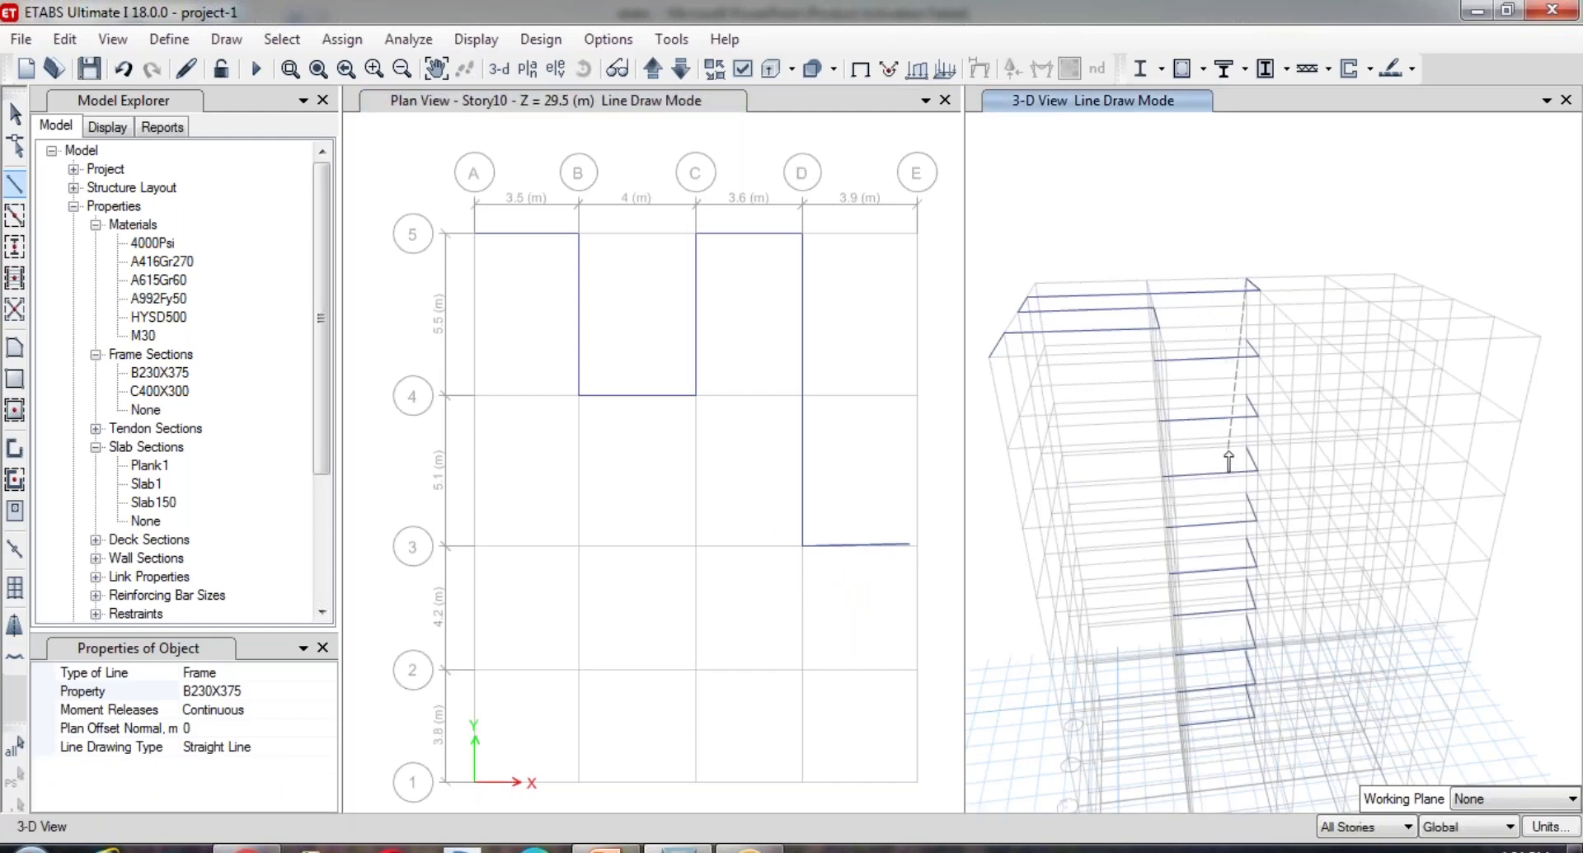
left_click(685, 378)
key("Escape")
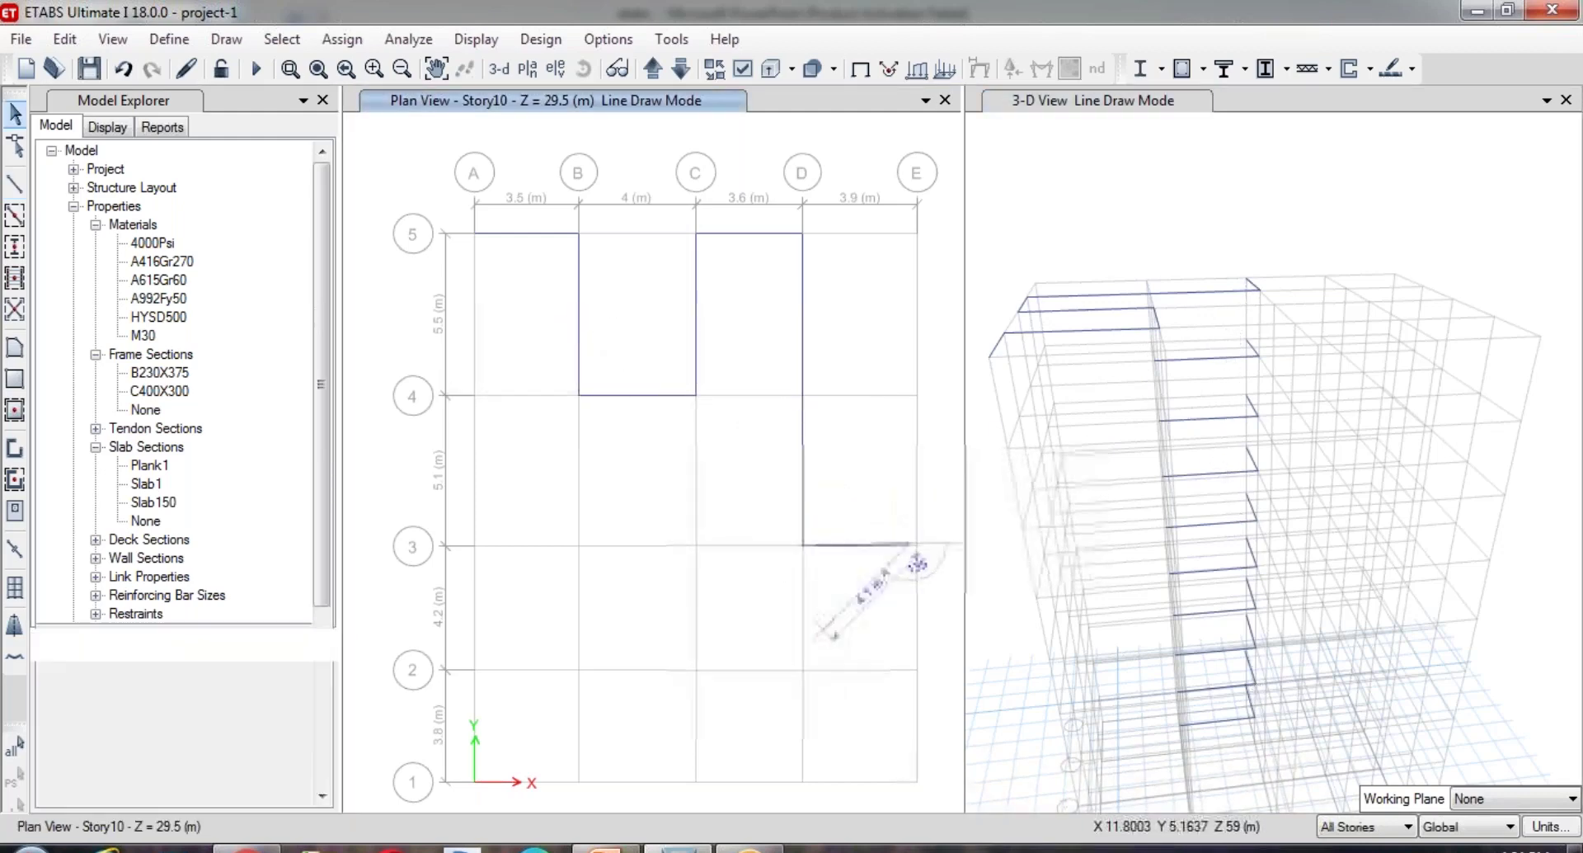
- Quick-draw B230X375 beams on all stories along grid 3 from A to C, grid C from 4 to 2, and grid 2 from C to D
left_click(218, 43)
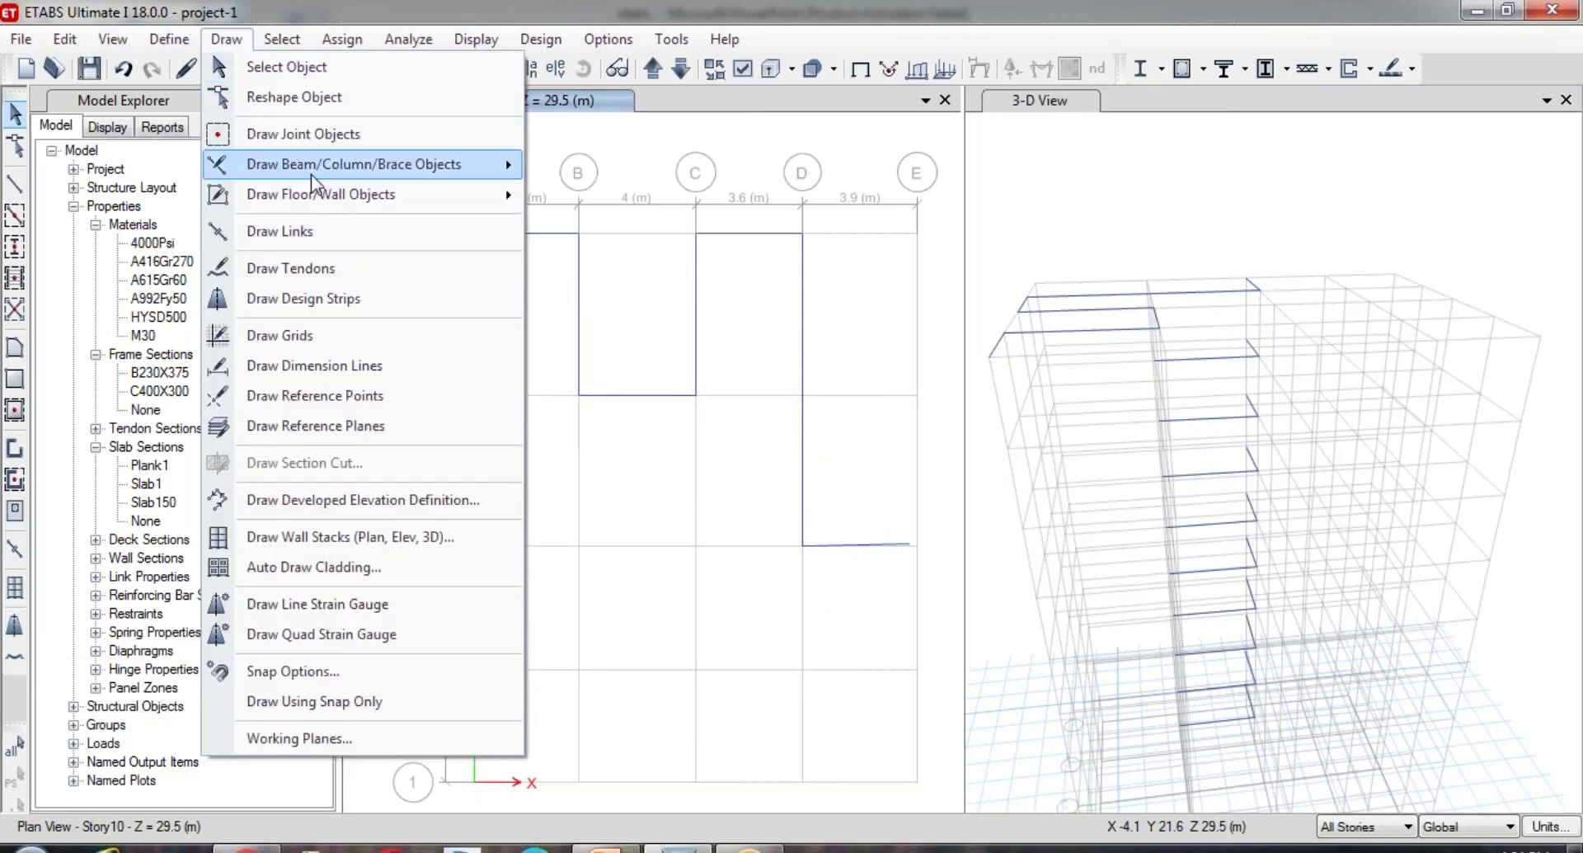
mouse_move(310, 175)
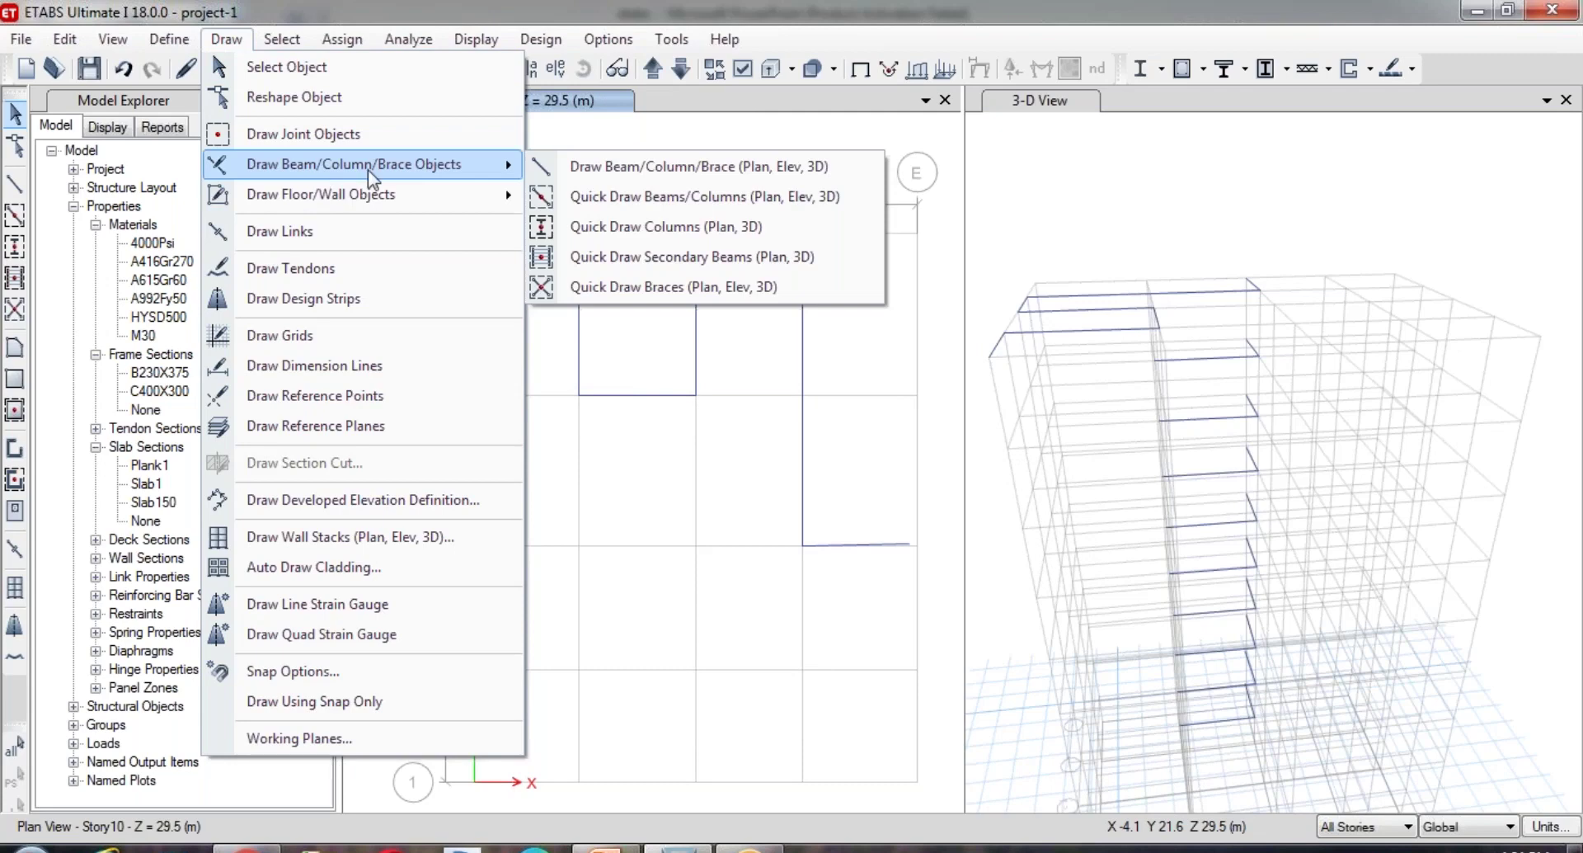
left_click(667, 198)
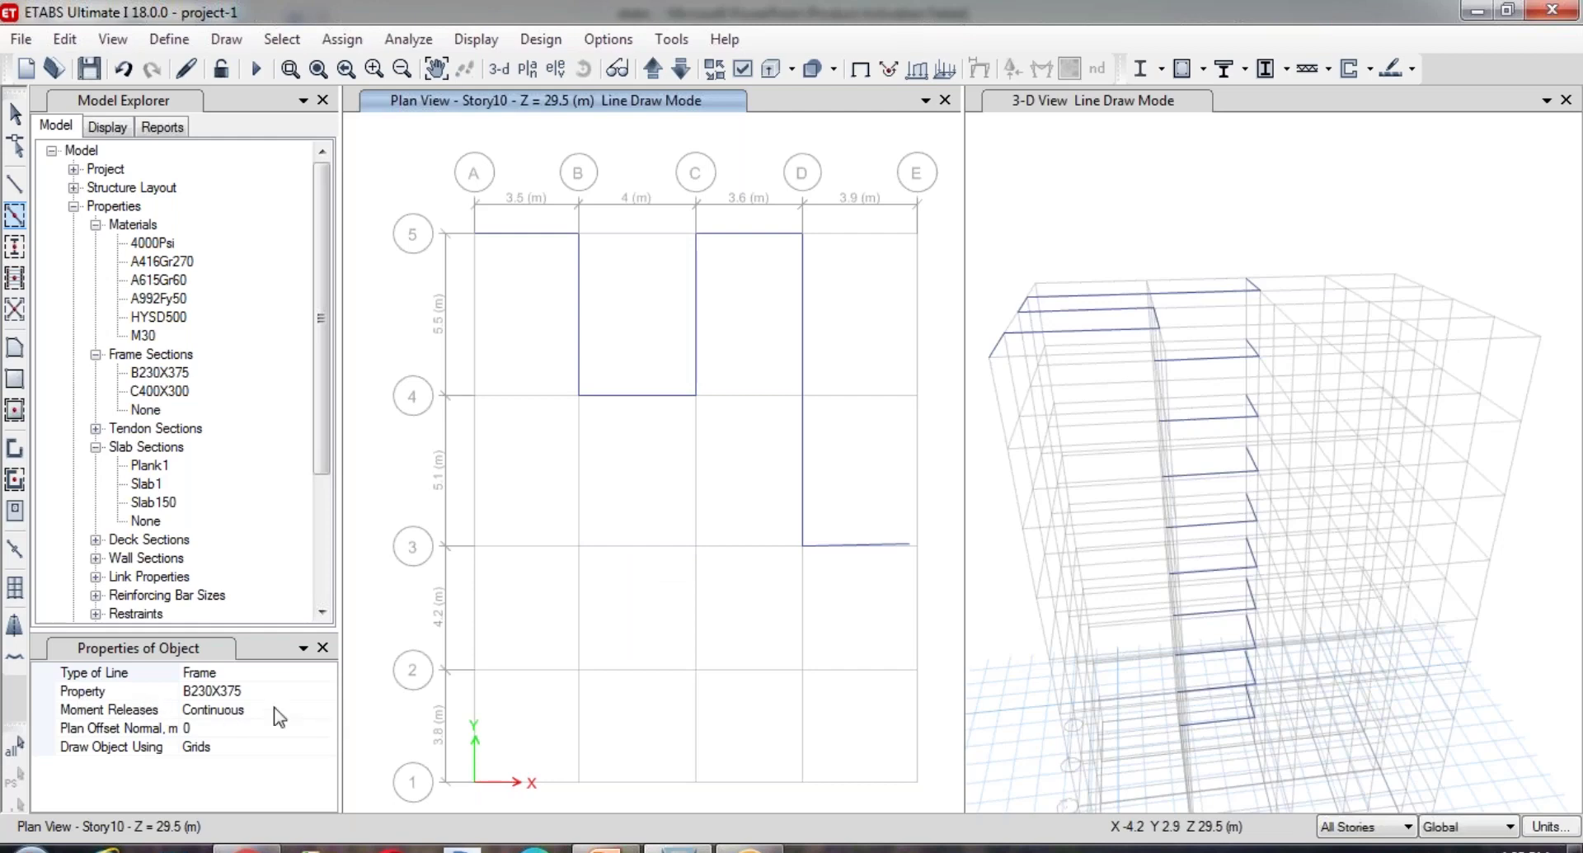
left_click(559, 547)
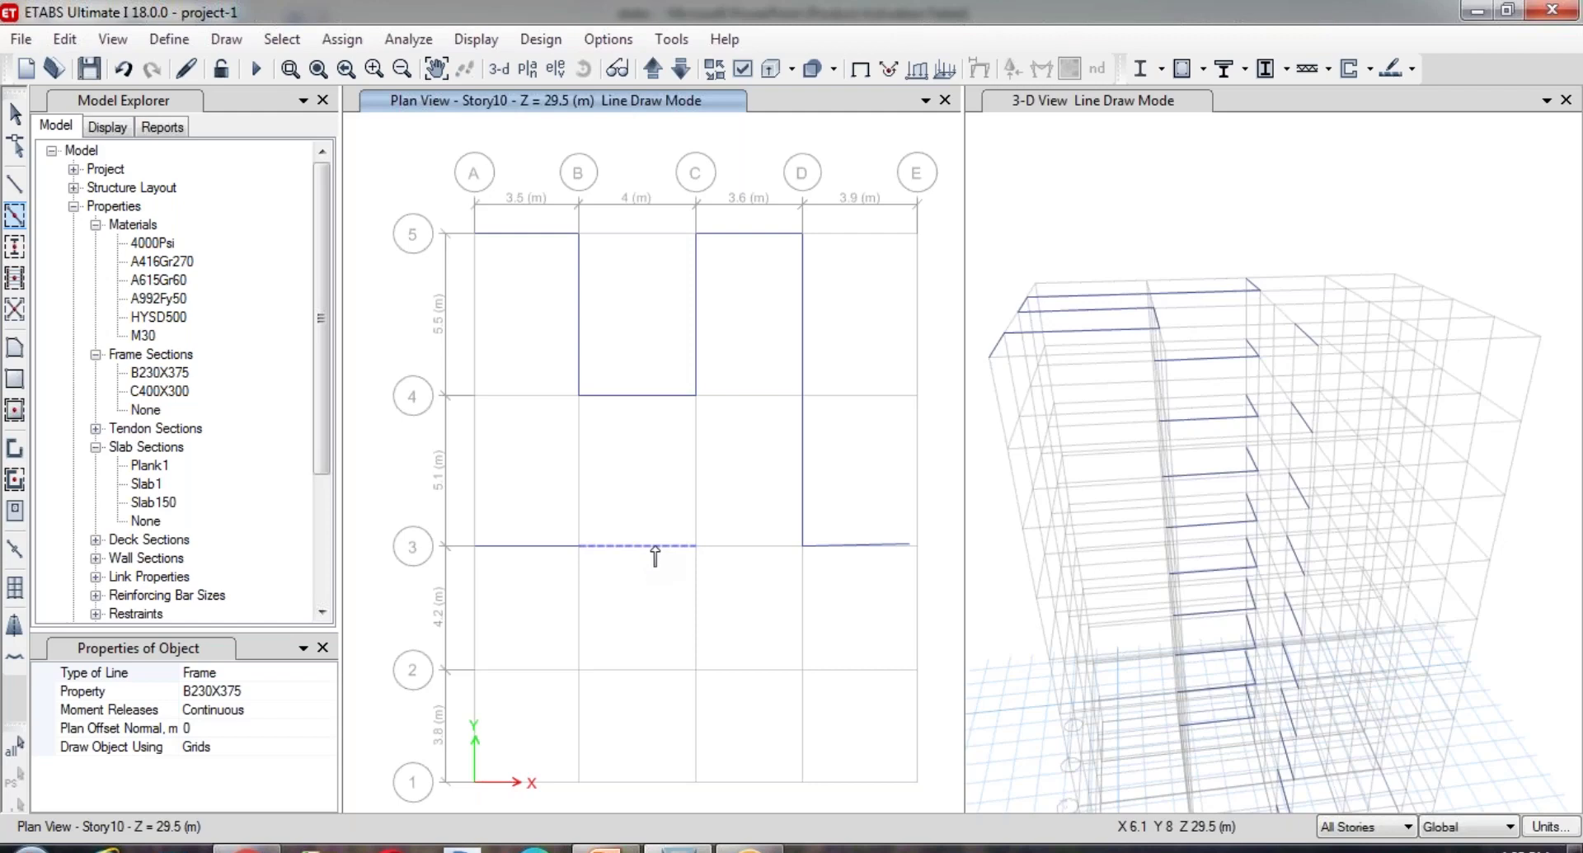
left_click(656, 546)
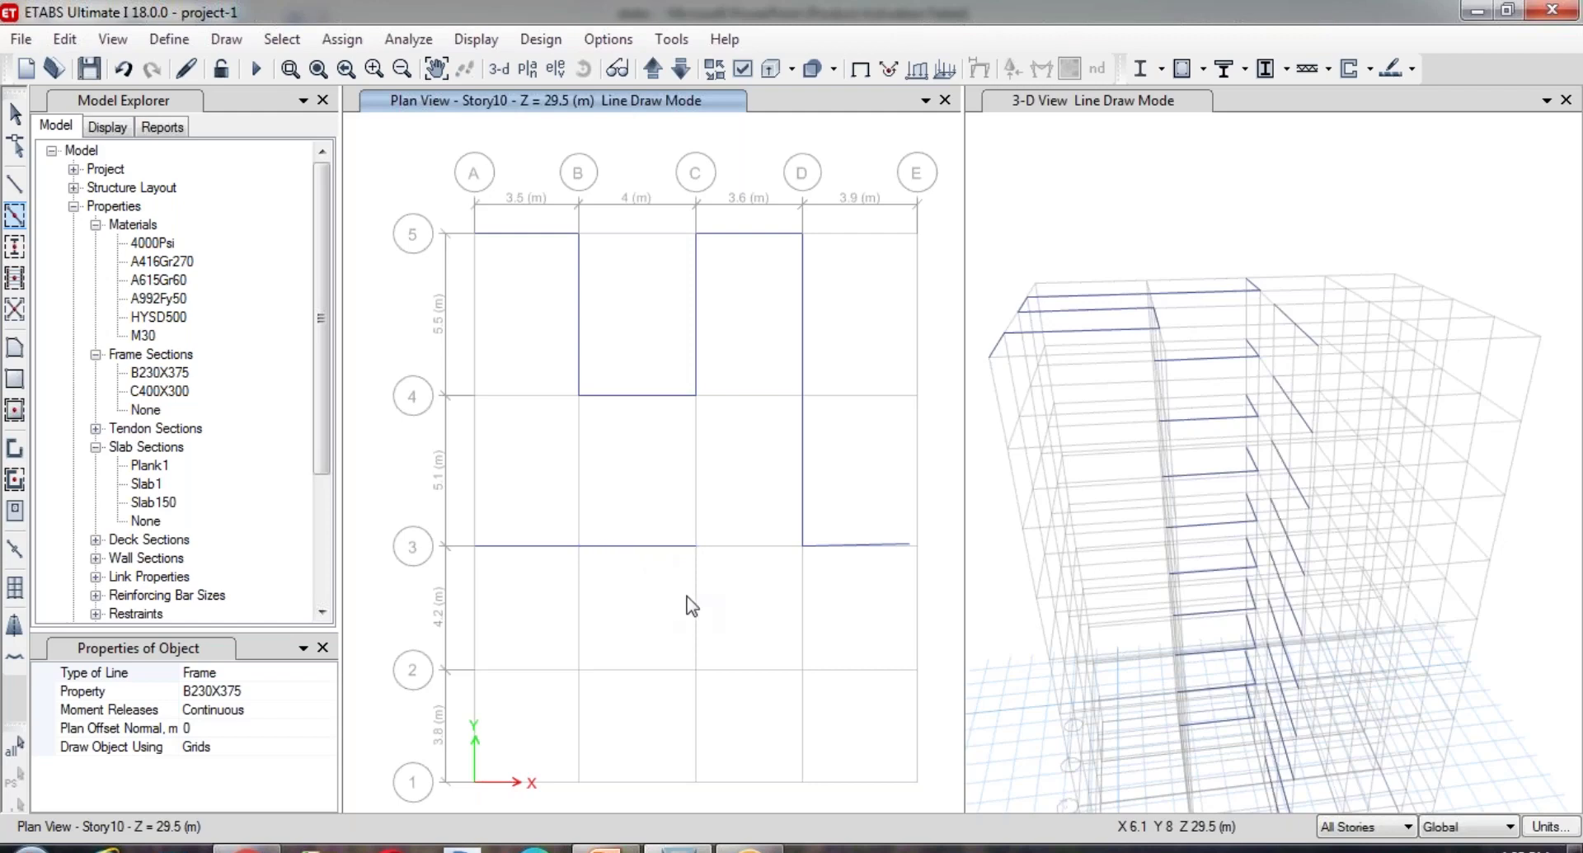
left_click(736, 672)
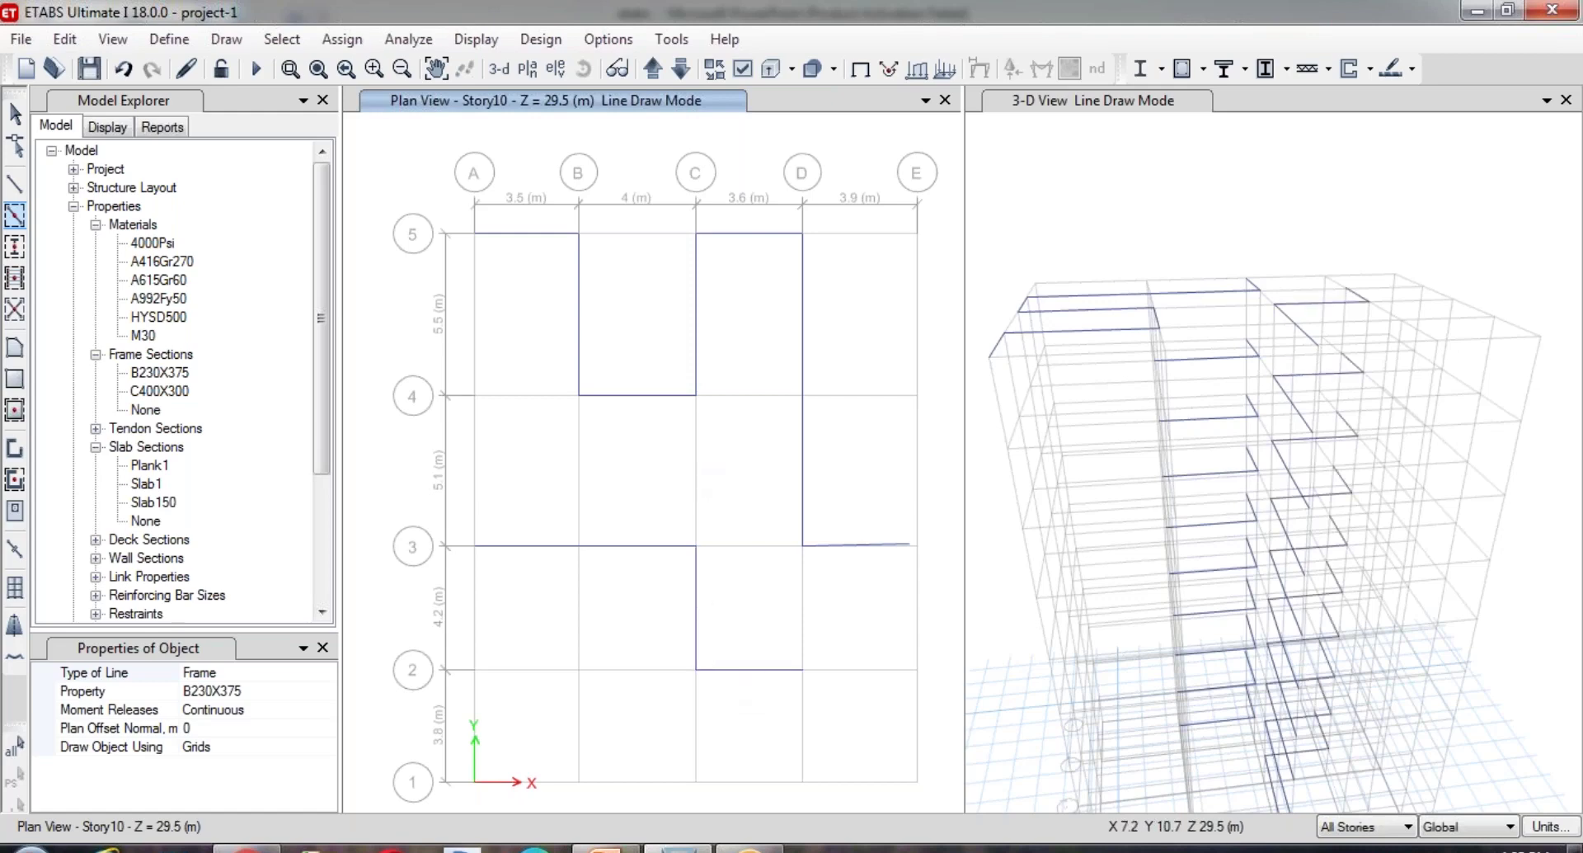
left_click(703, 466)
scroll(618, 388, "down", 2)
key("Escape")
- Select all the drawn beams across the grid on all stories and delete them
left_click_drag(516, 267, 824, 639)
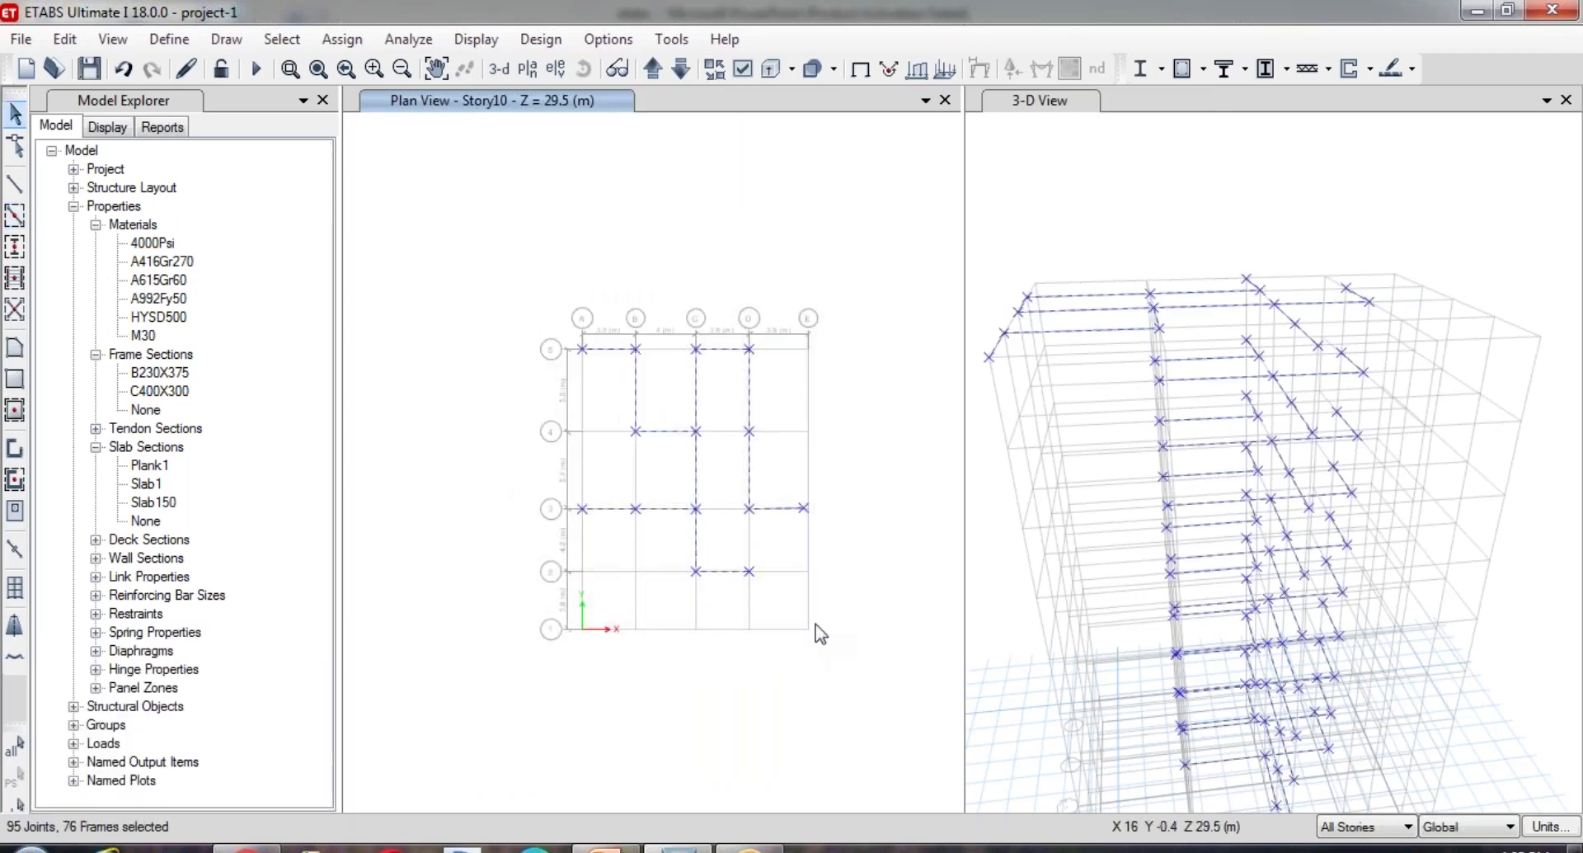
left_click_drag(510, 283, 818, 678)
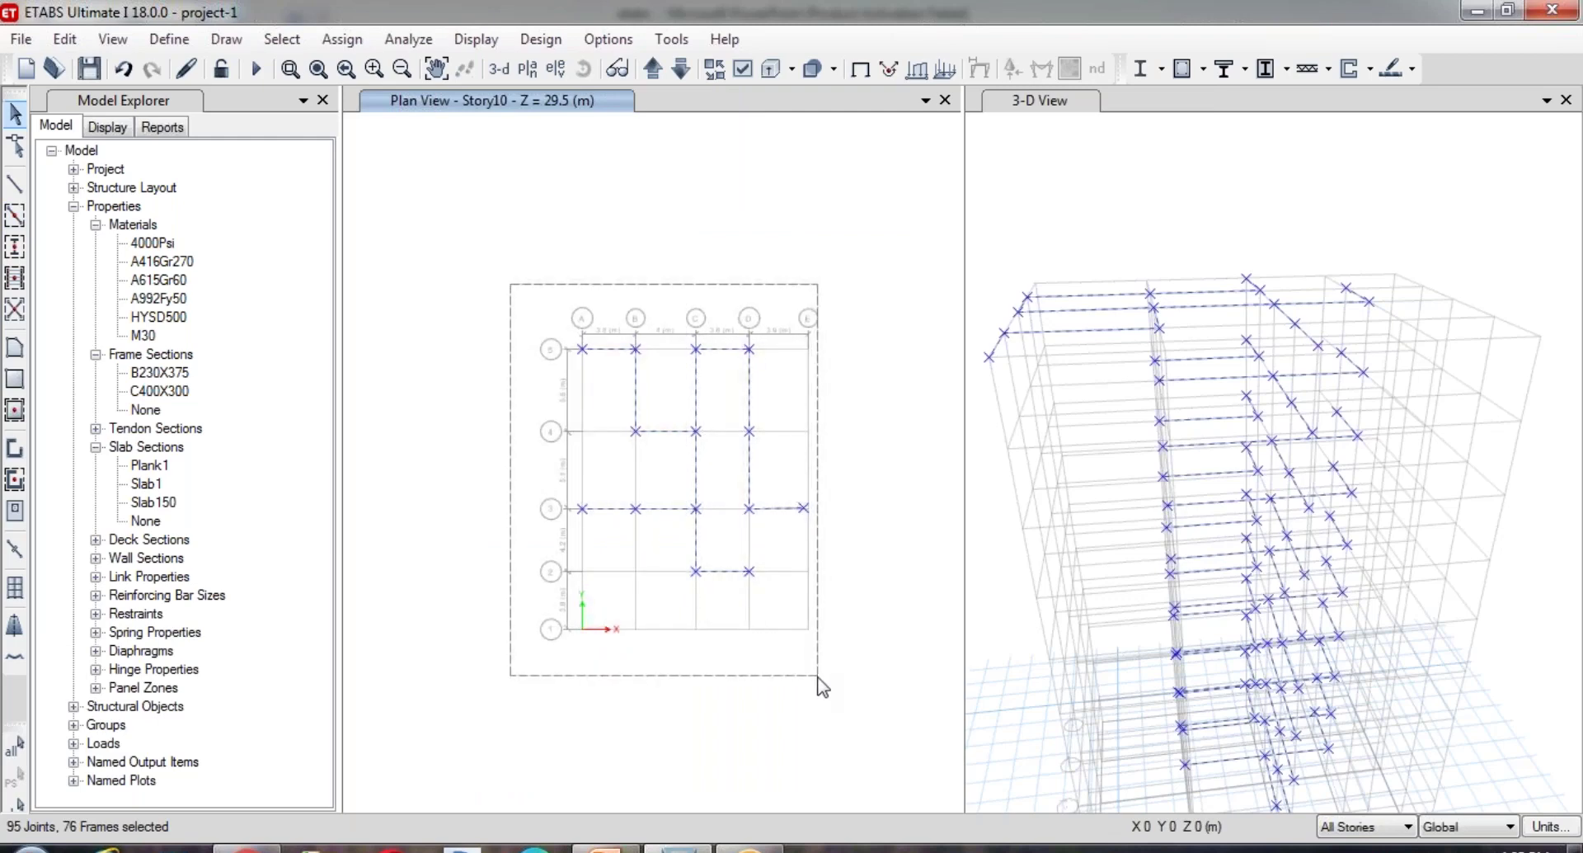
left_click_drag(819, 678, 820, 681)
left_click_drag(497, 242, 840, 741)
left_click(64, 38)
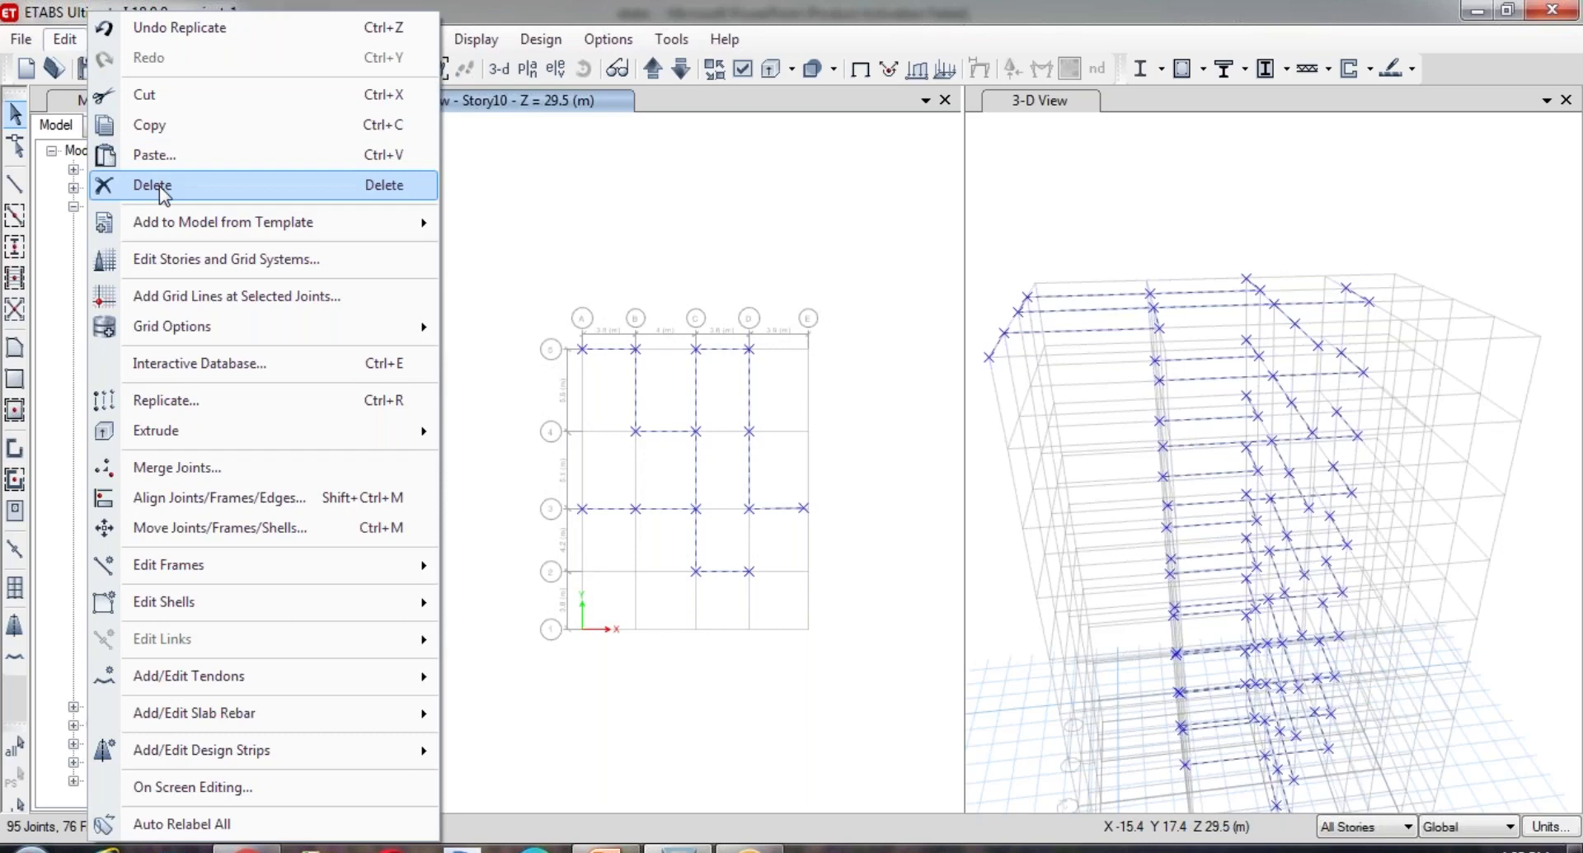
left_click(159, 187)
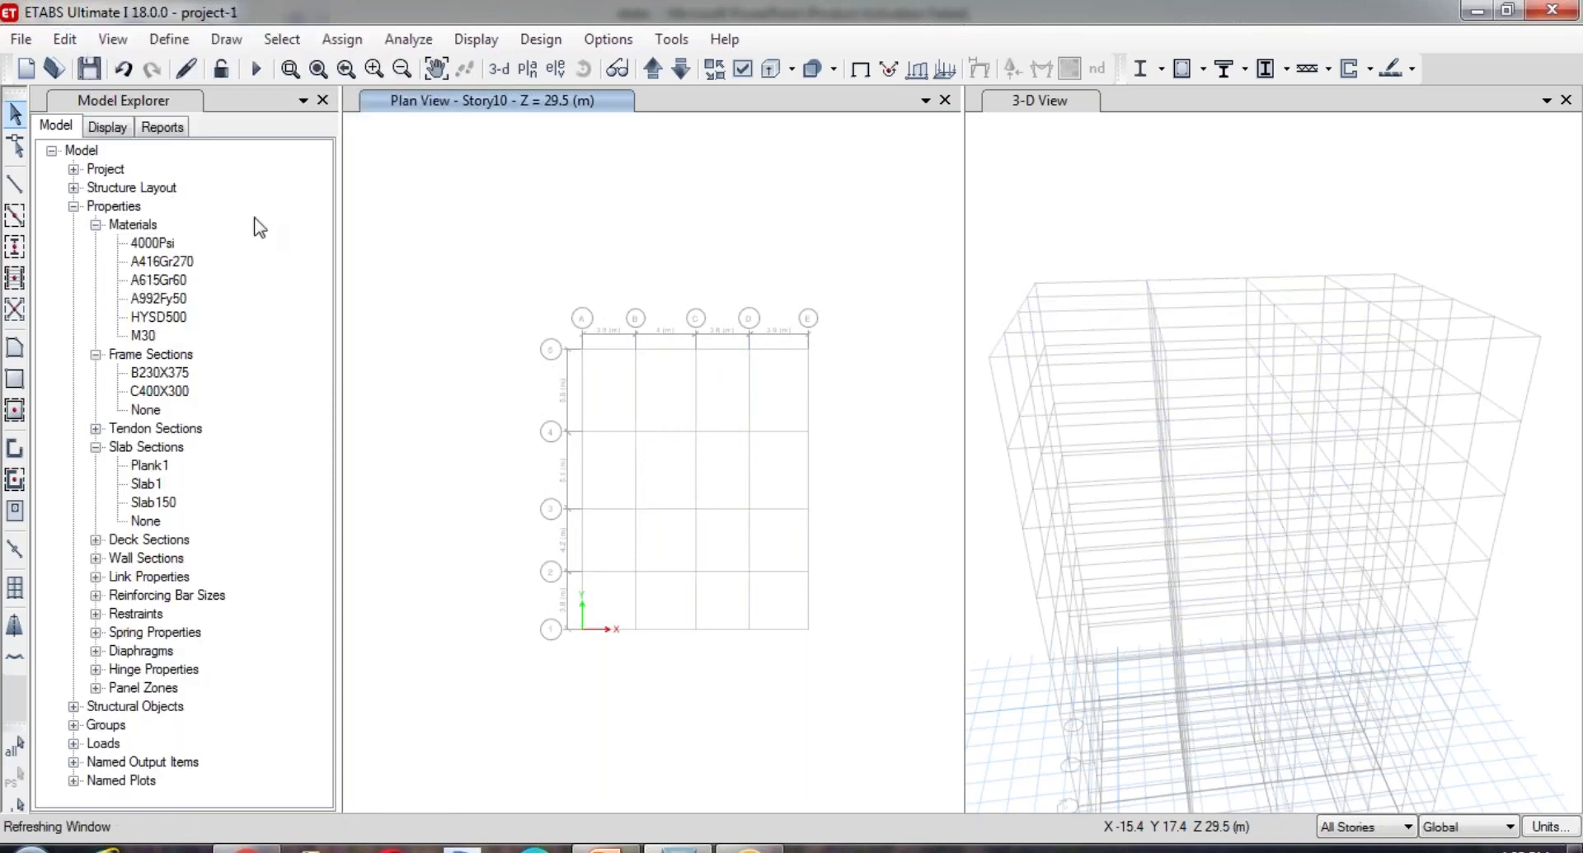
- Quick-draw B230X375 beams along every grid line on all stories by windowing the whole plan, and end line drawing
scroll(634, 412, "up", 3)
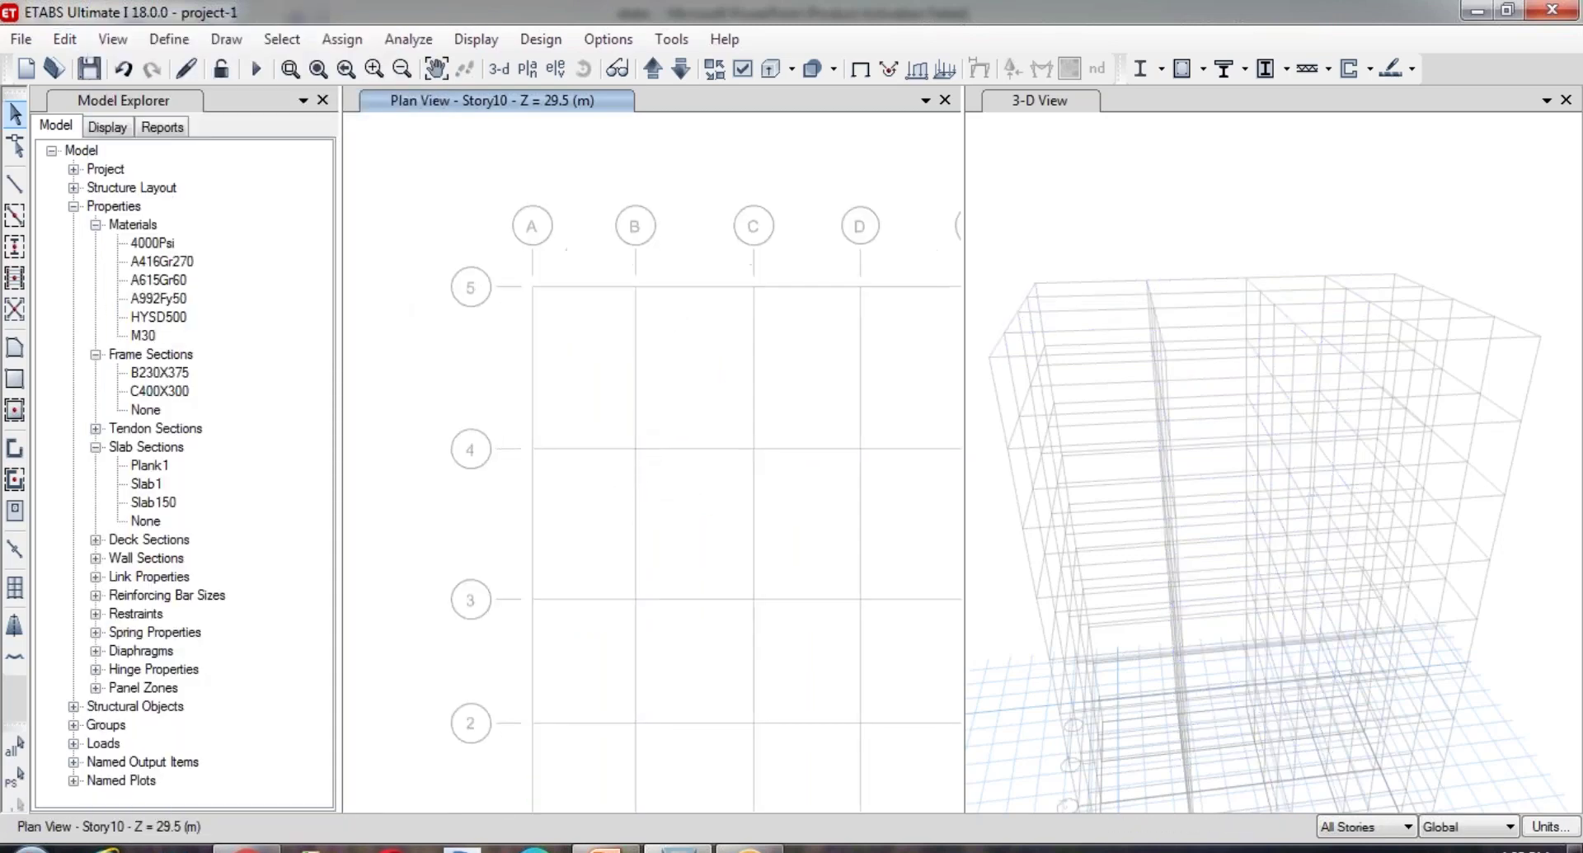
scroll(579, 463, "down", 2)
scroll(452, 367, "down", 1)
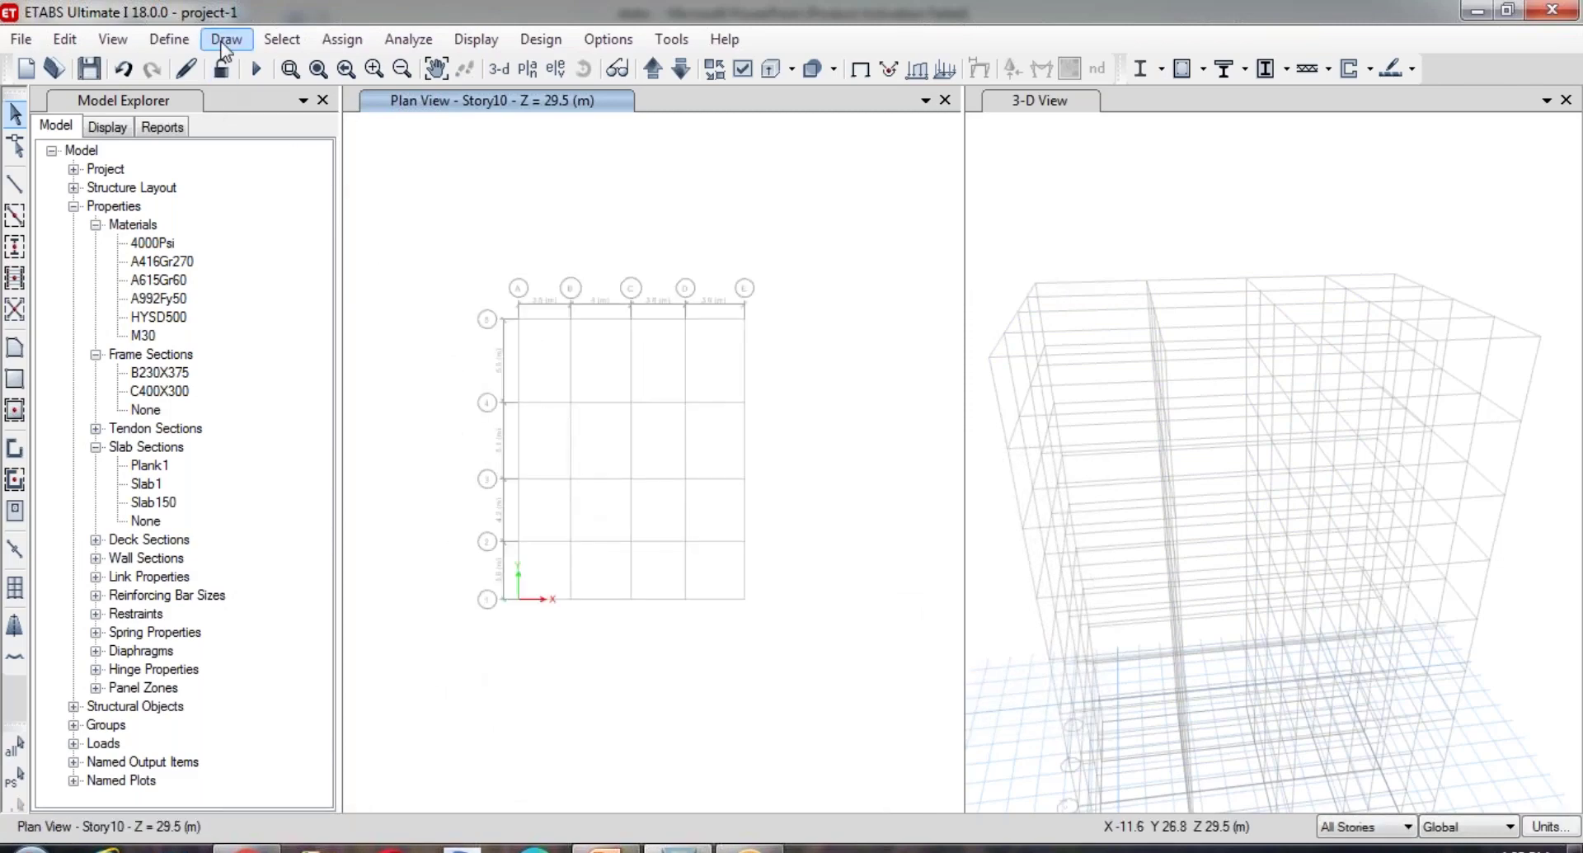
left_click(224, 42)
mouse_move(245, 167)
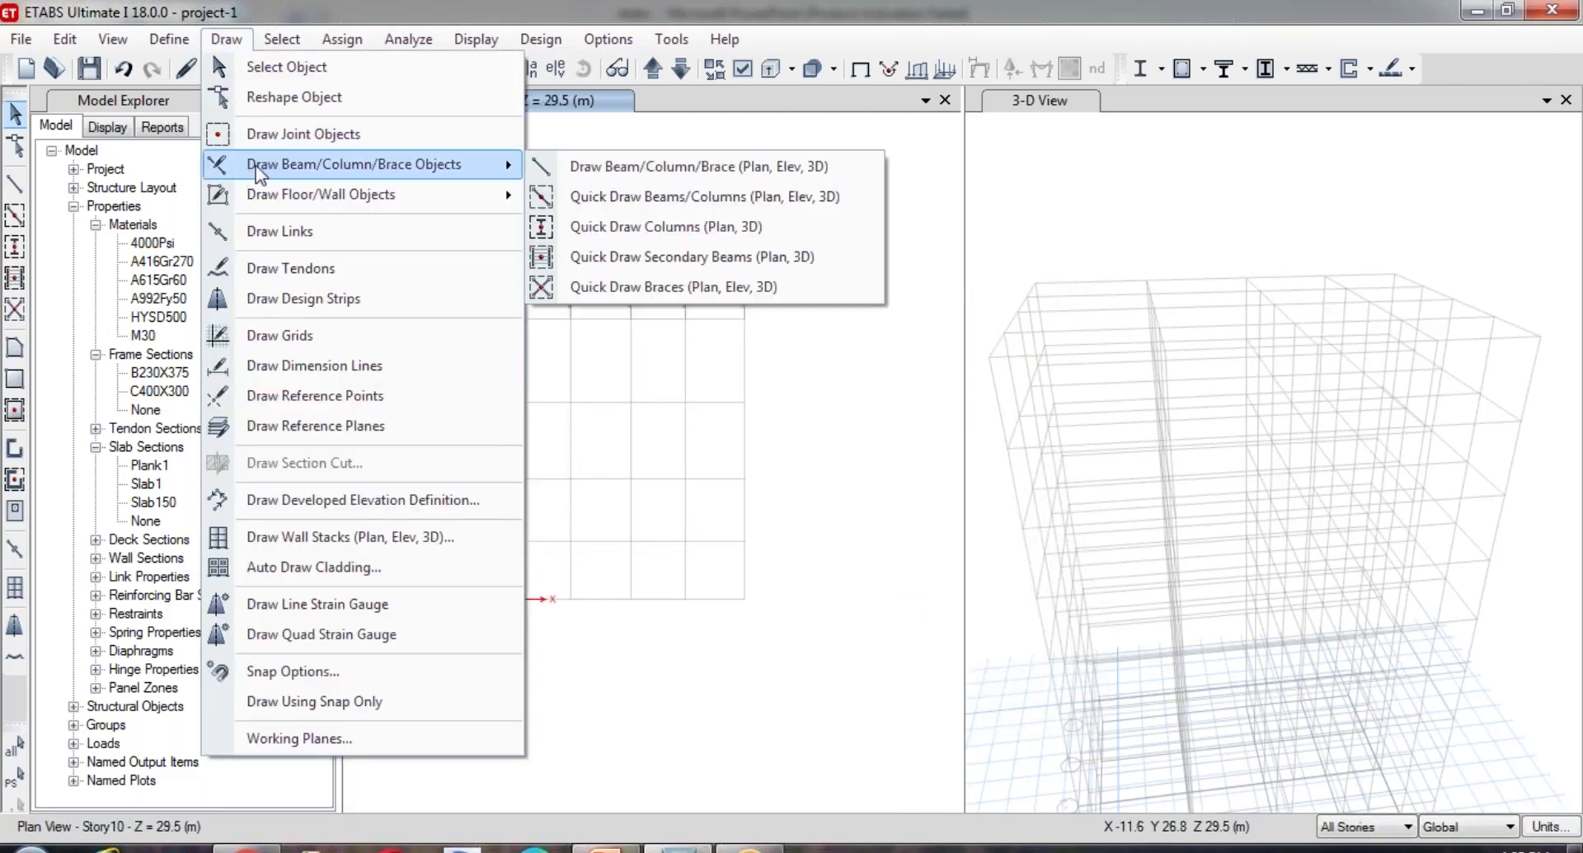
left_click(657, 201)
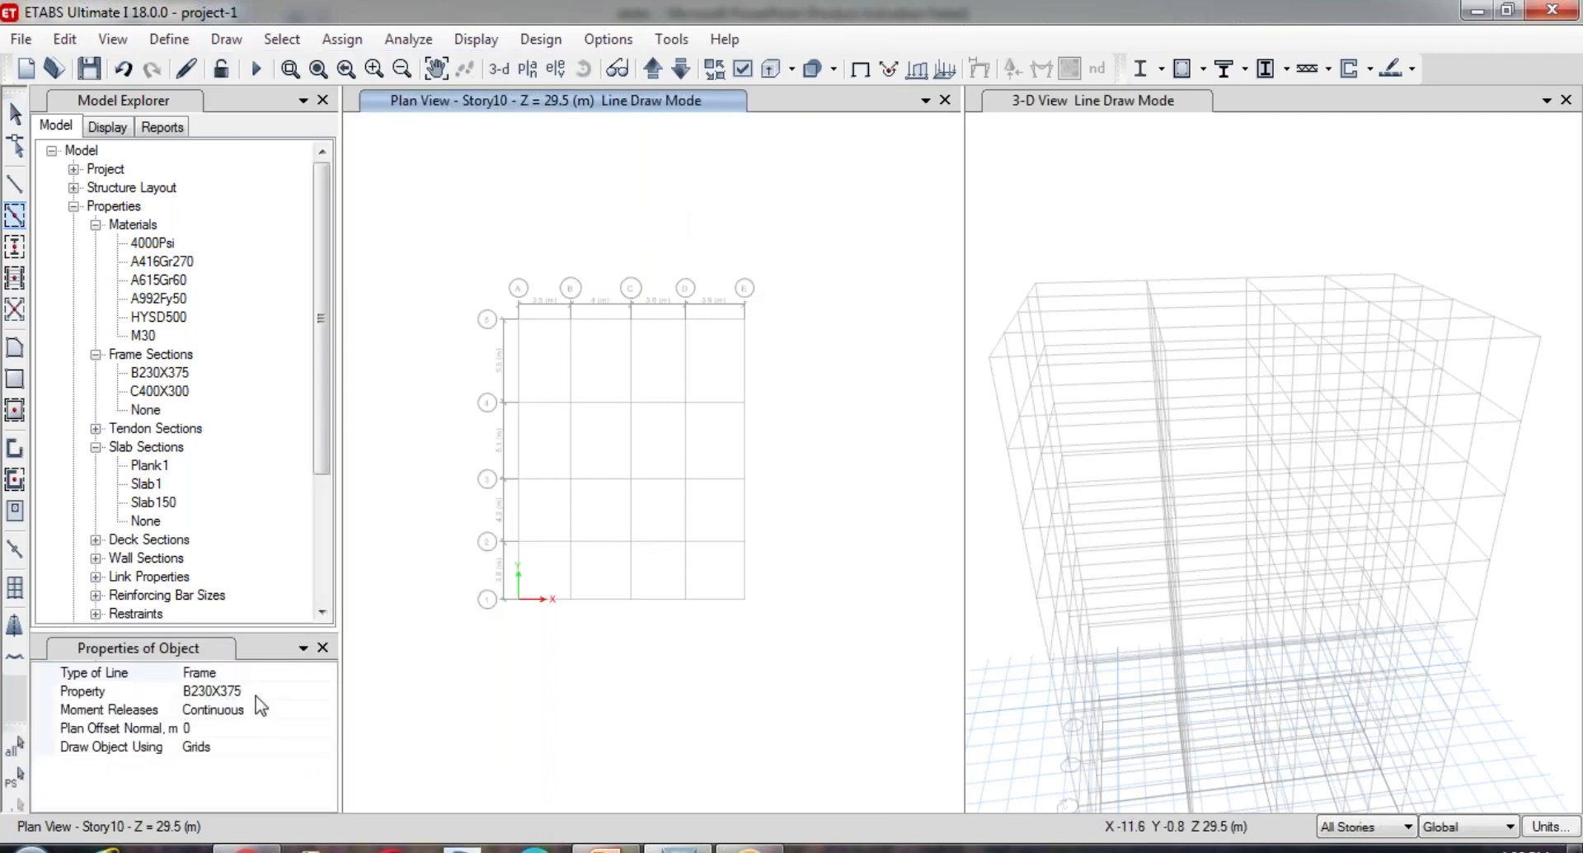
mouse_move(414, 173)
left_mouse_down()
mouse_move(824, 769)
mouse_move(864, 742)
mouse_move(863, 687)
left_mouse_up()
middle_click_drag(1265, 648, 1354, 438)
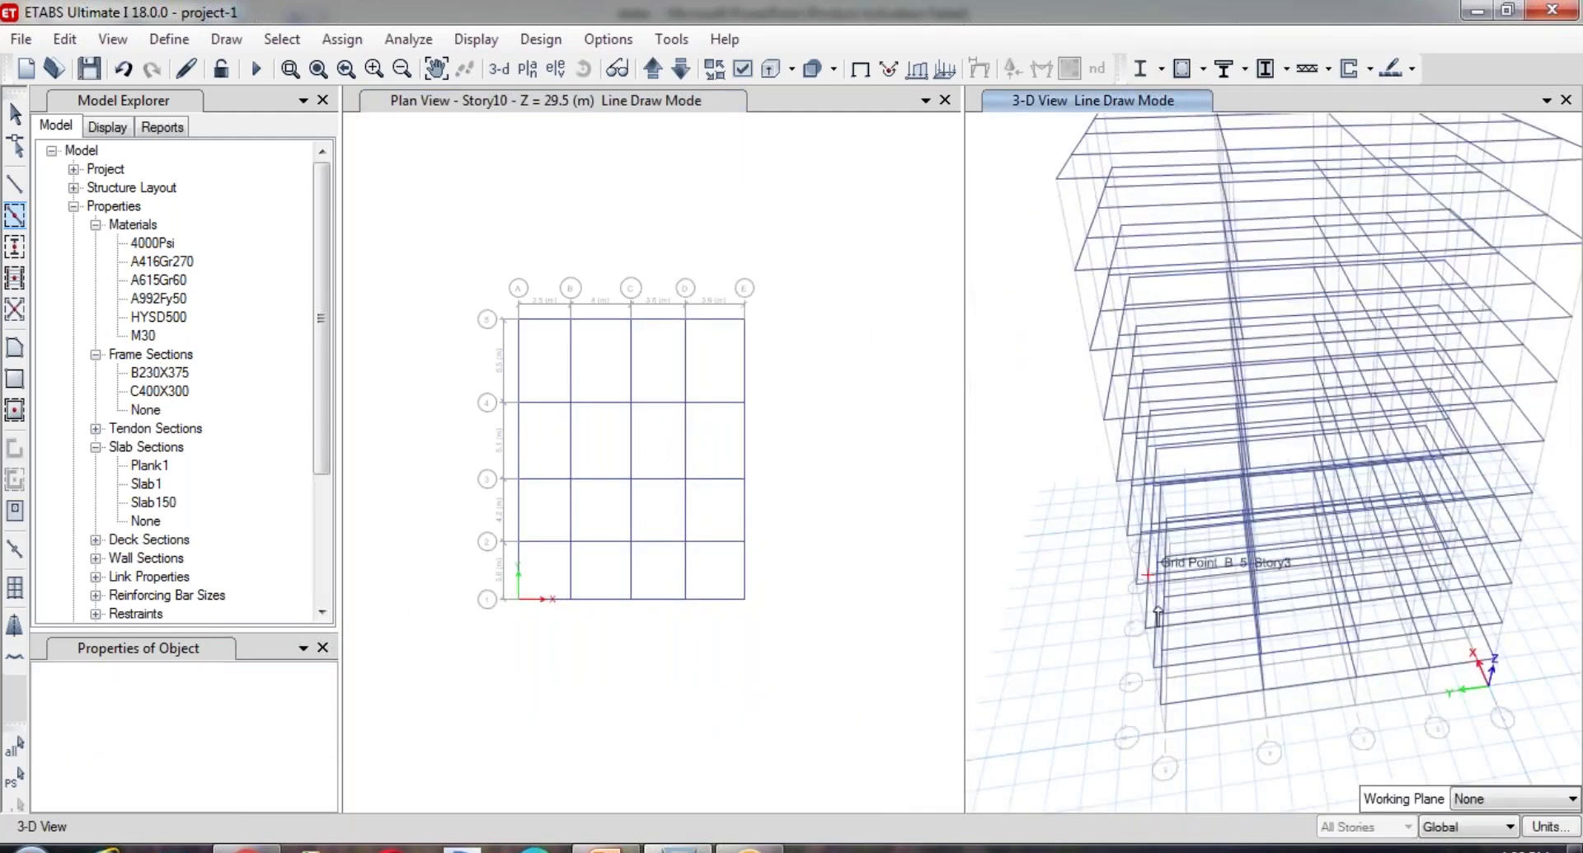
middle_click_drag(1168, 664, 1204, 678, "shift")
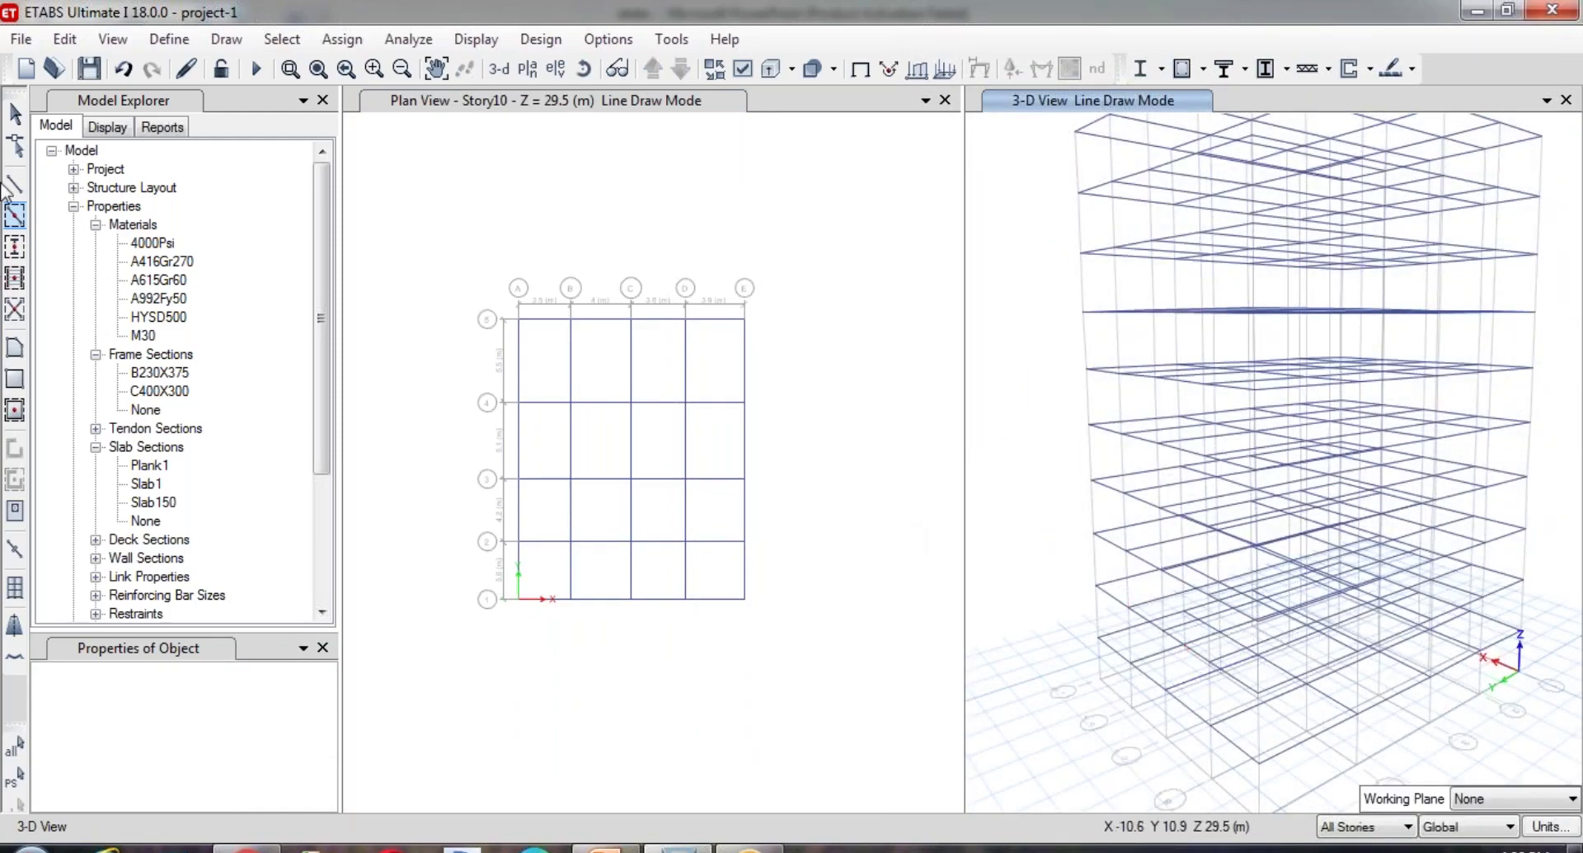
key("Escape")
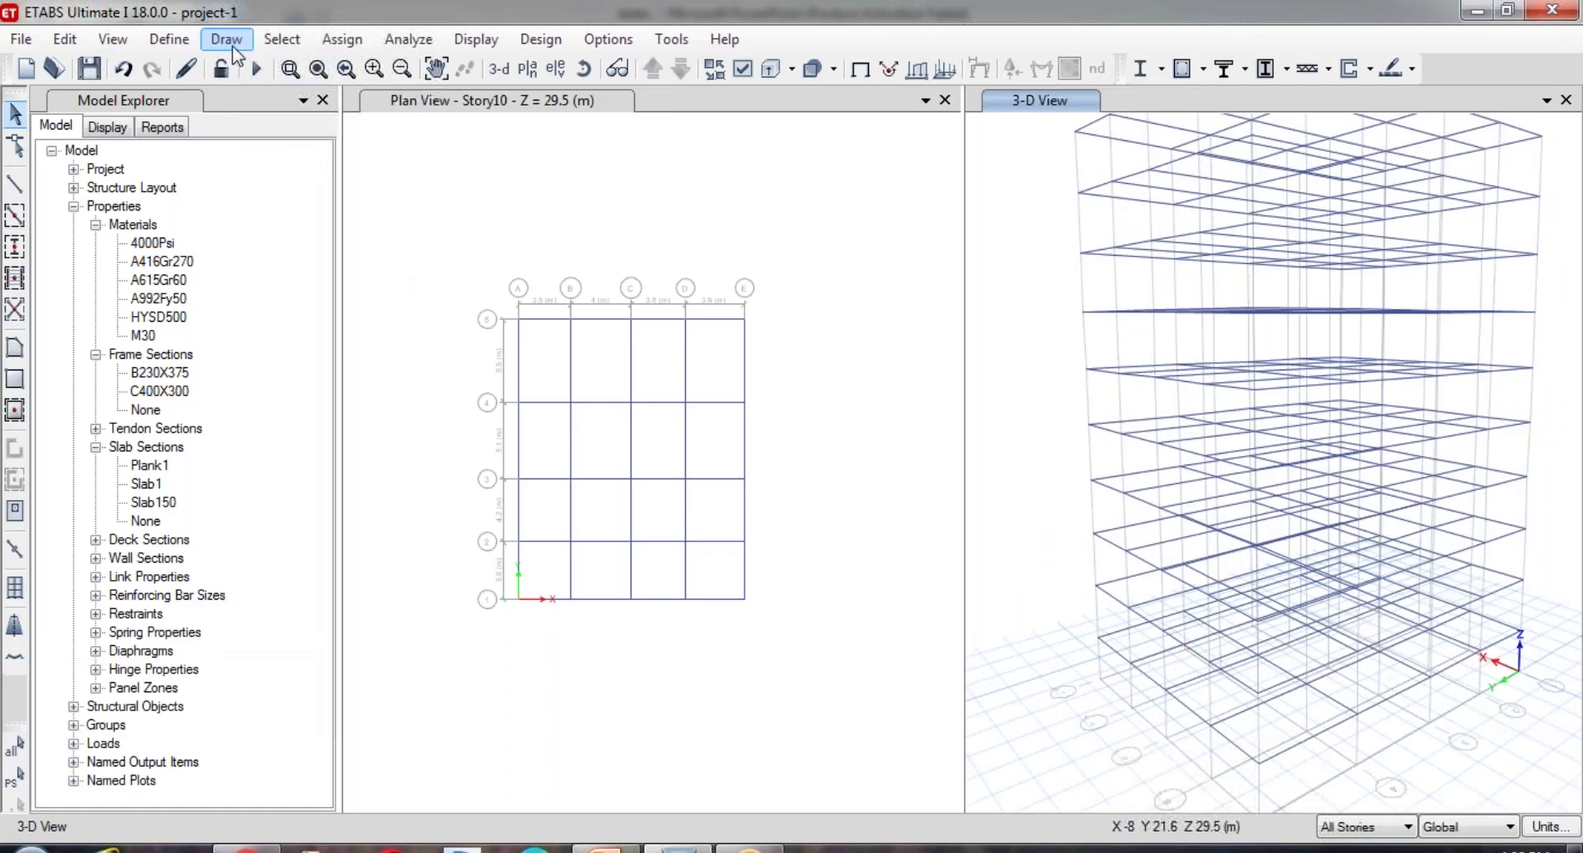
- Quick-draw a C400X300 column at grid point A5 on all stories, and end column drawing
left_click(234, 48)
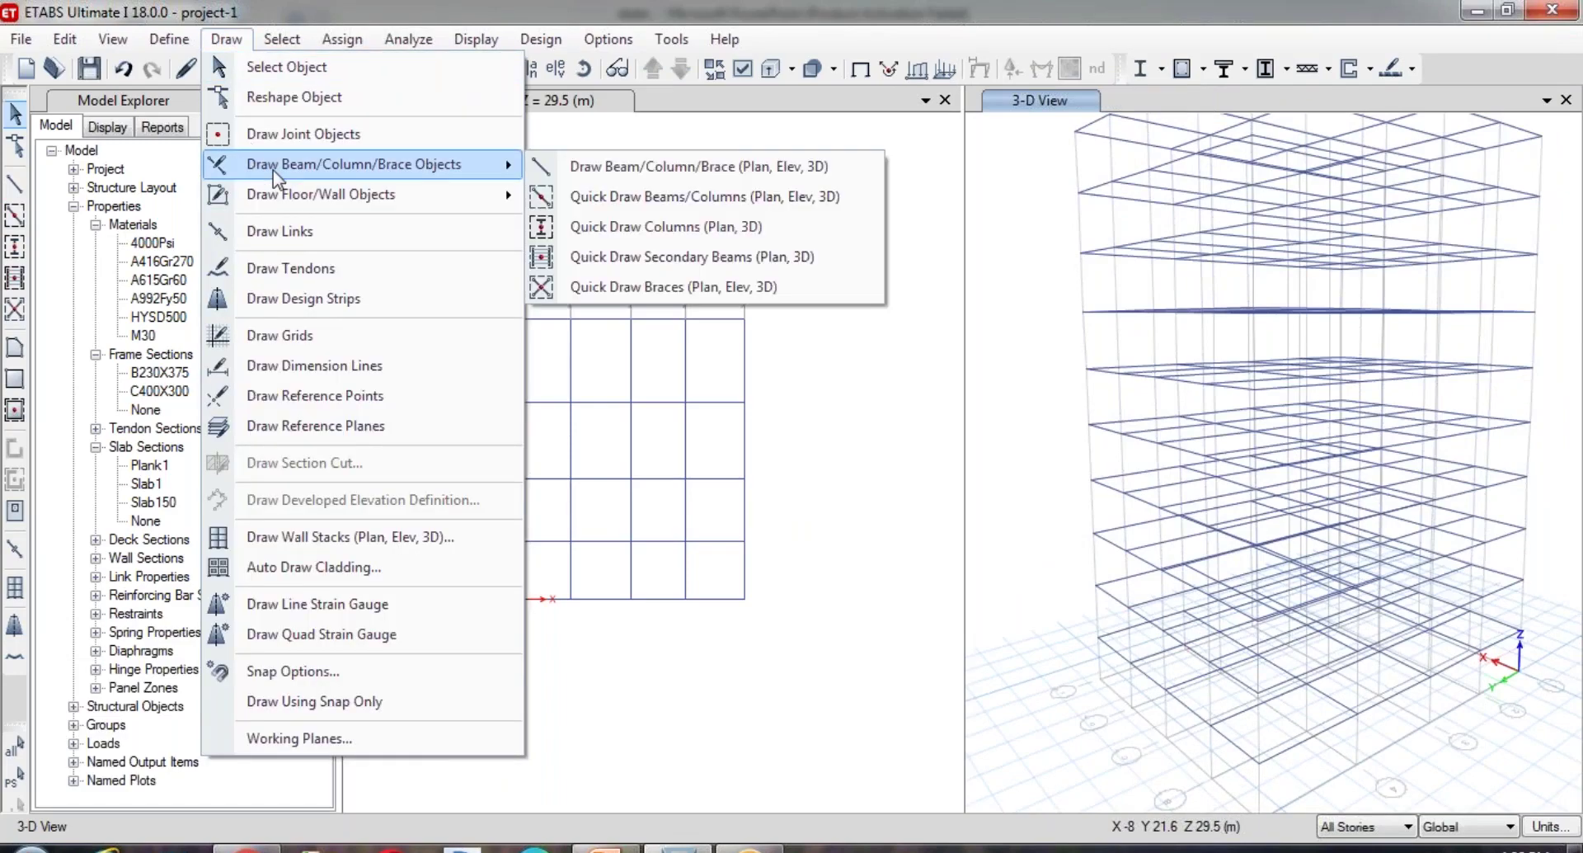
left_click(680, 231)
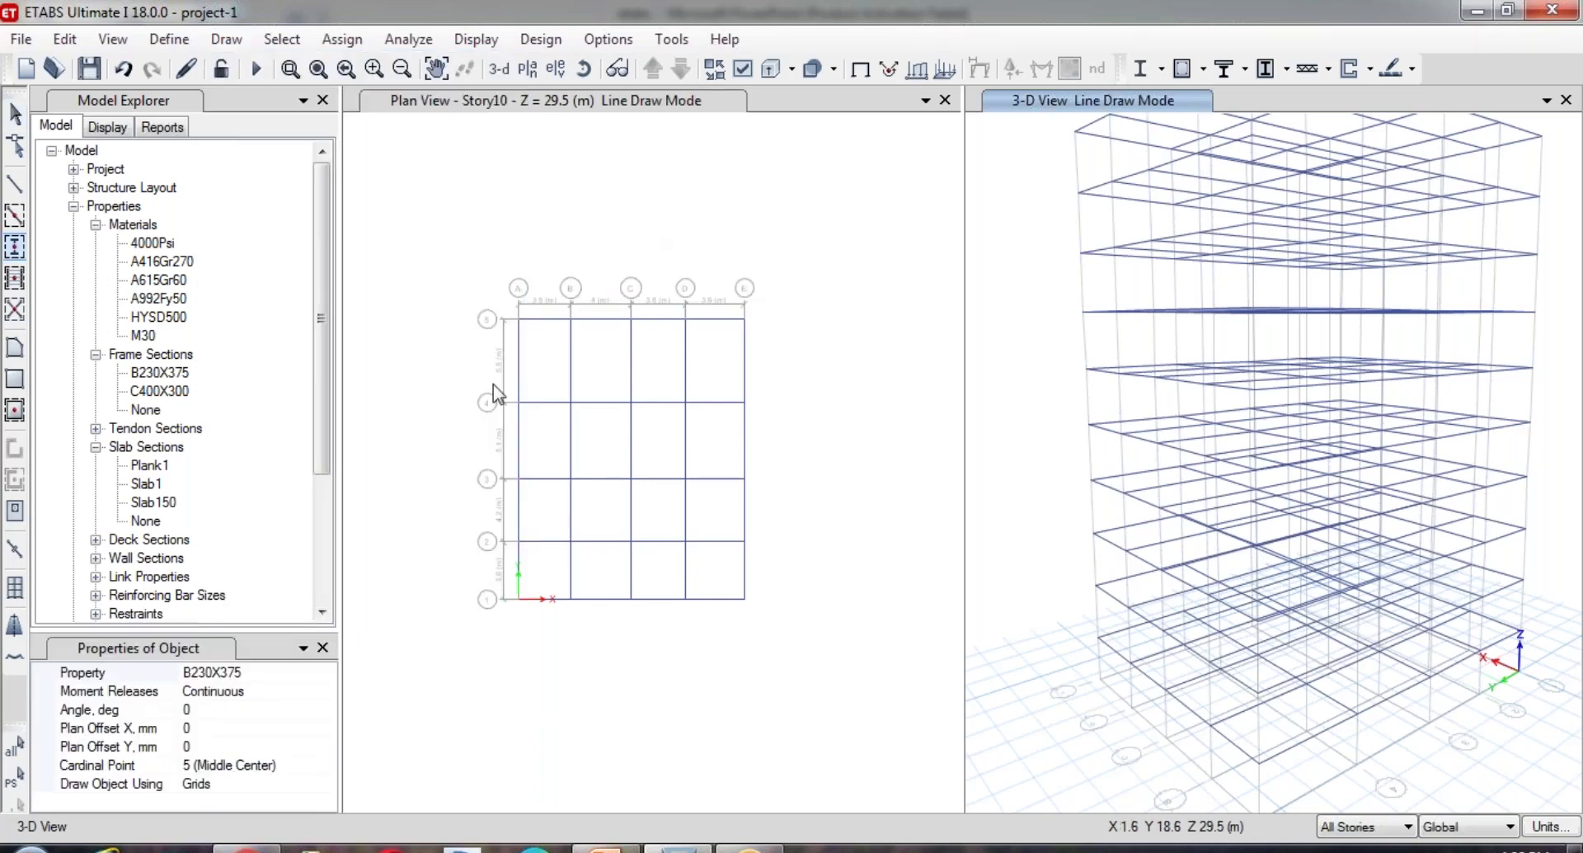
left_click(205, 675)
left_click(326, 674)
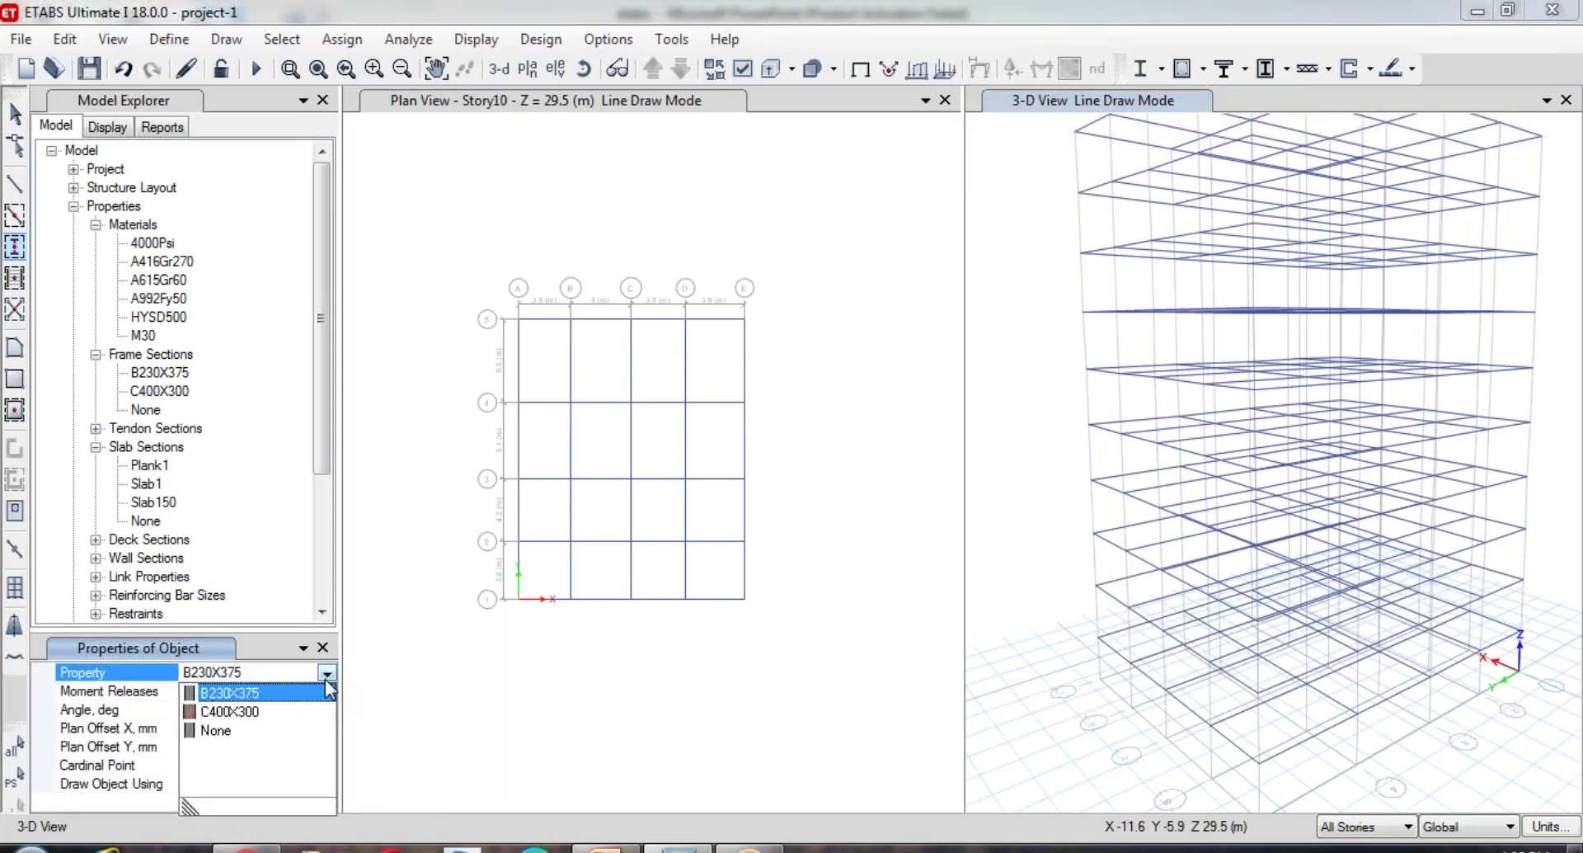
left_click(243, 712)
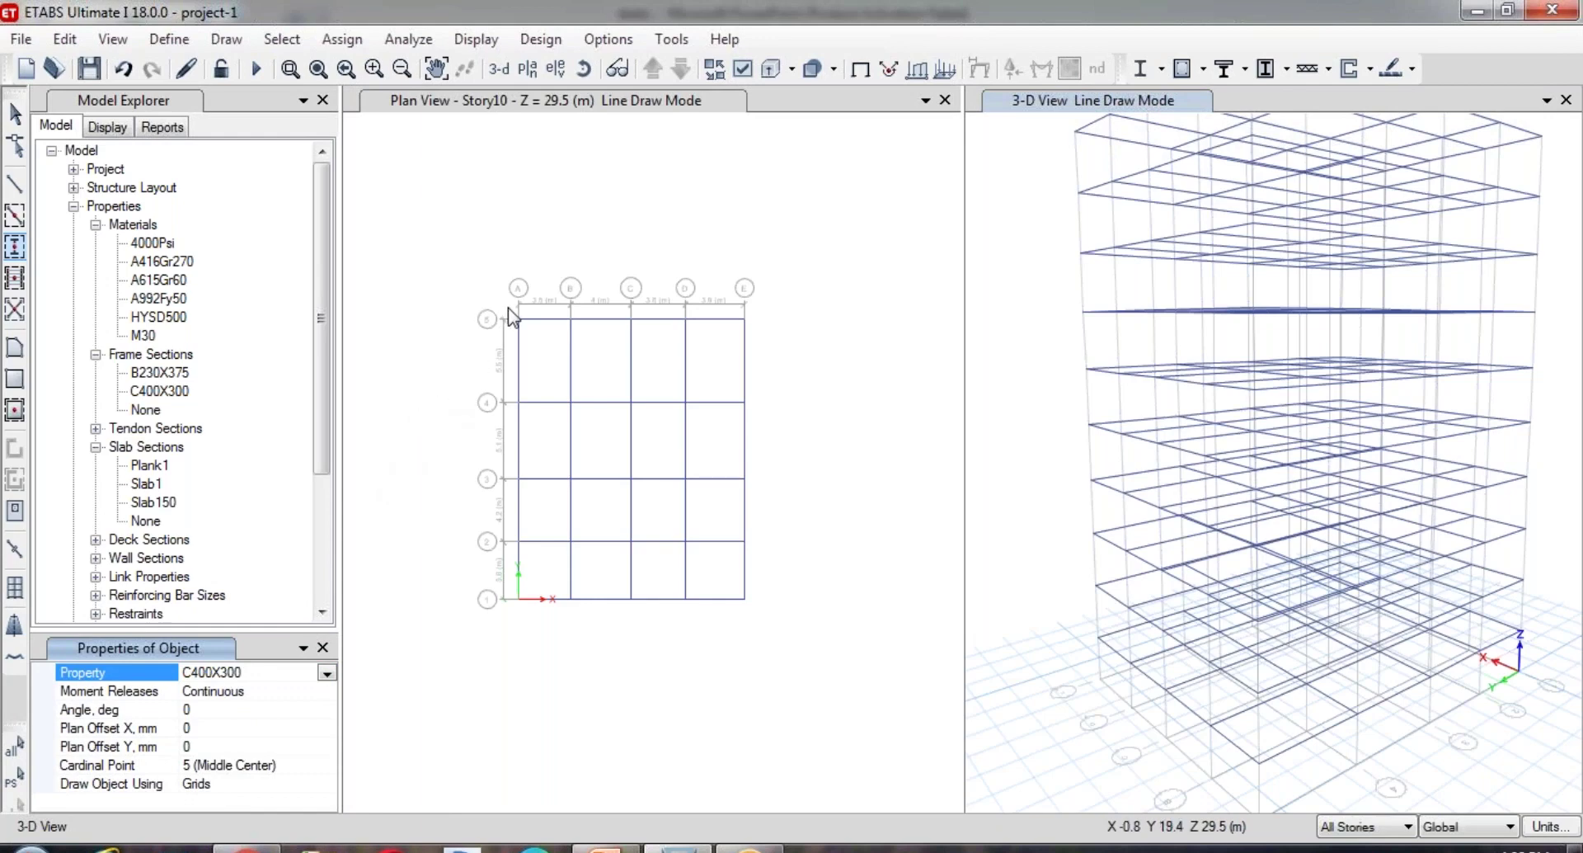
left_click(540, 339)
scroll(569, 332, "up", 2)
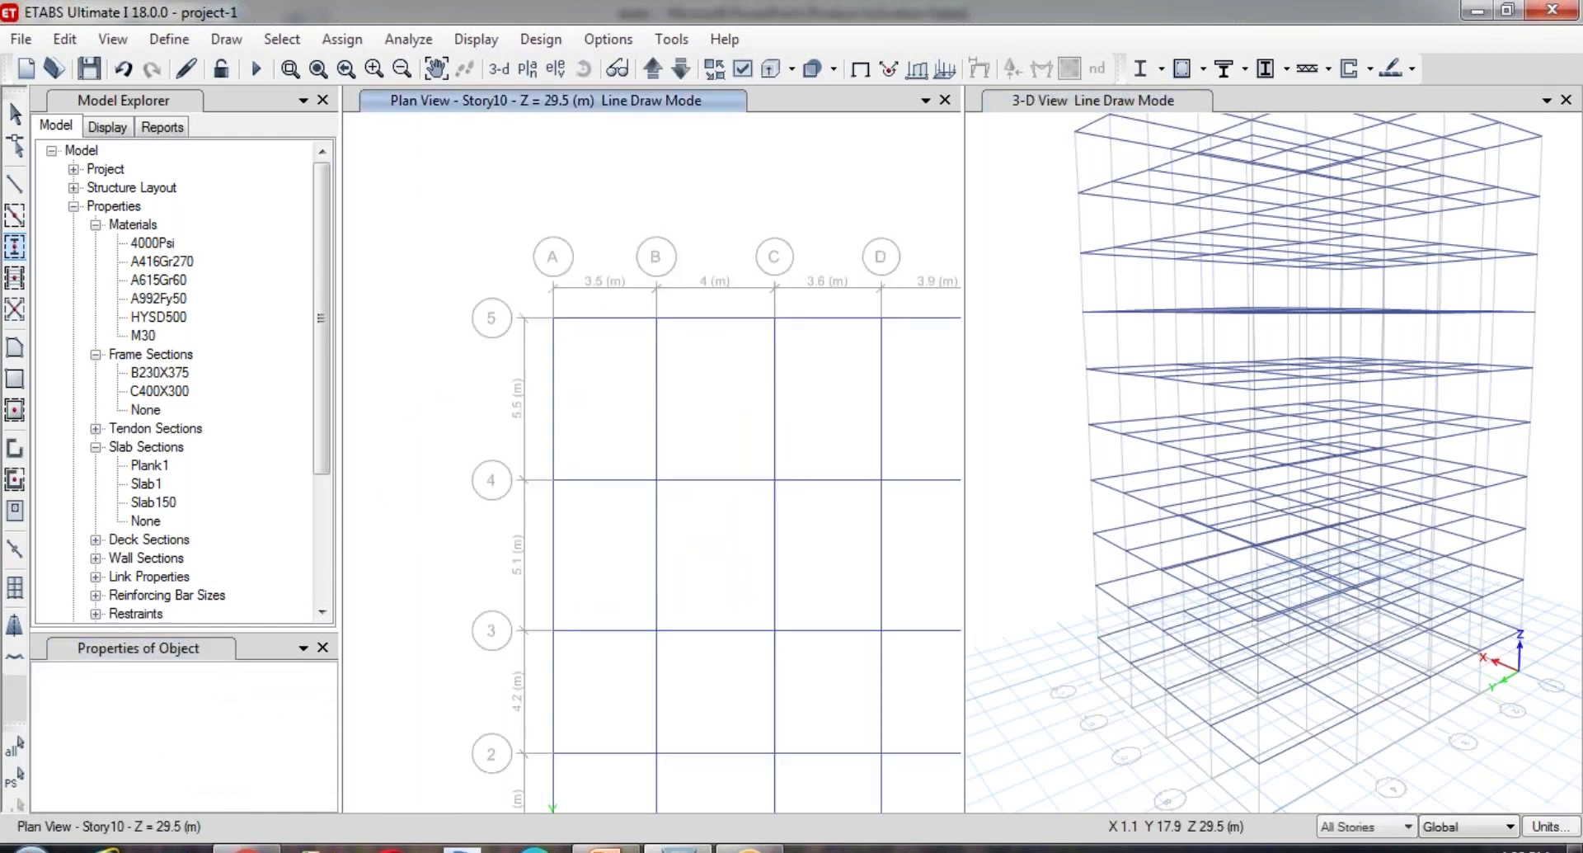
scroll(567, 330, "up", 3)
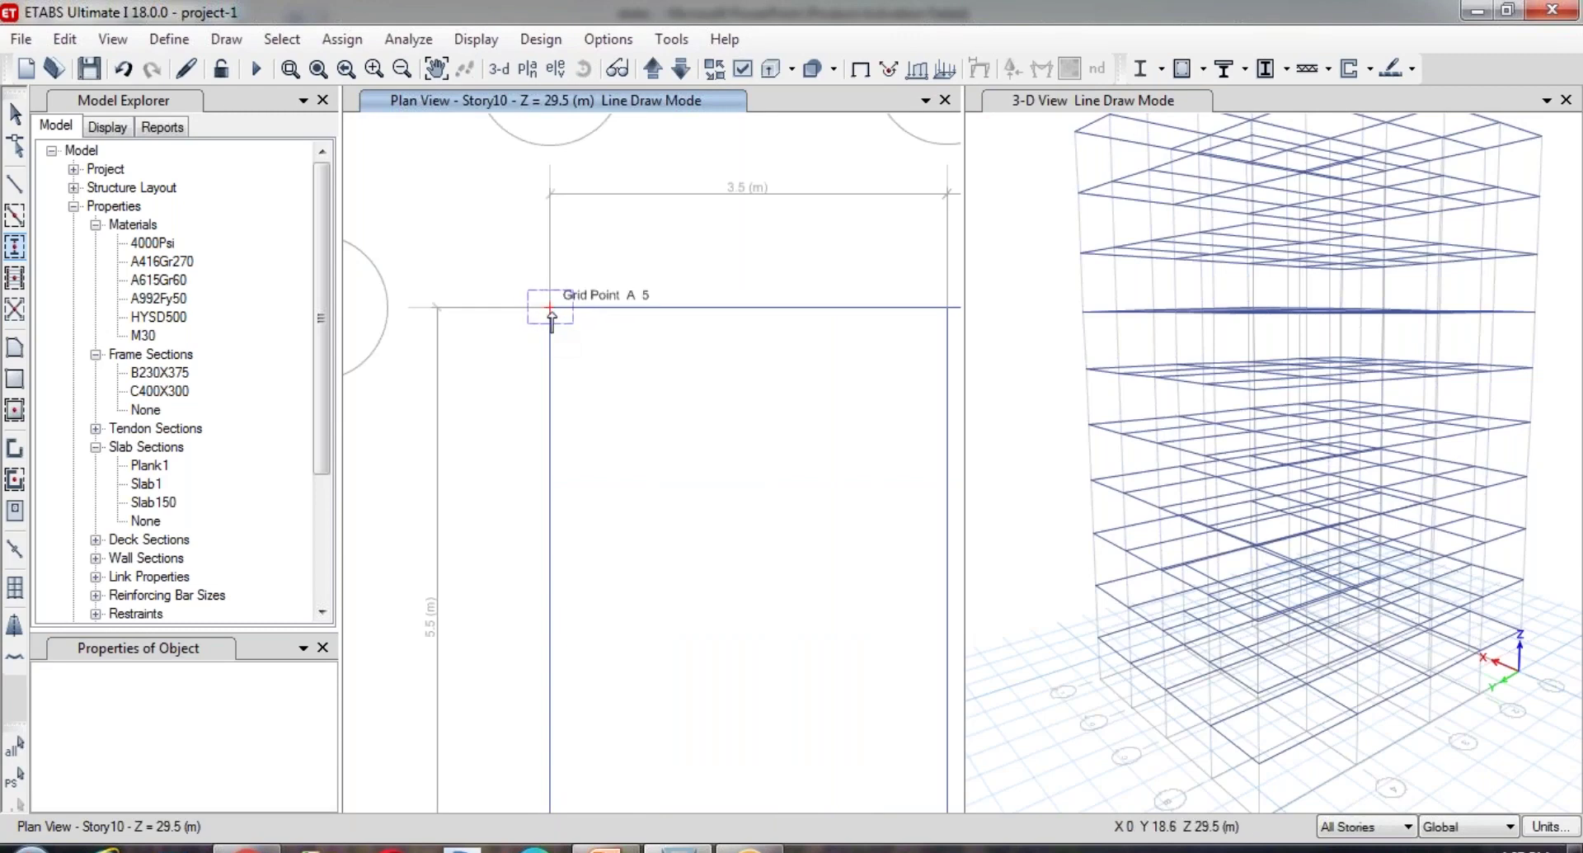
left_click(550, 309)
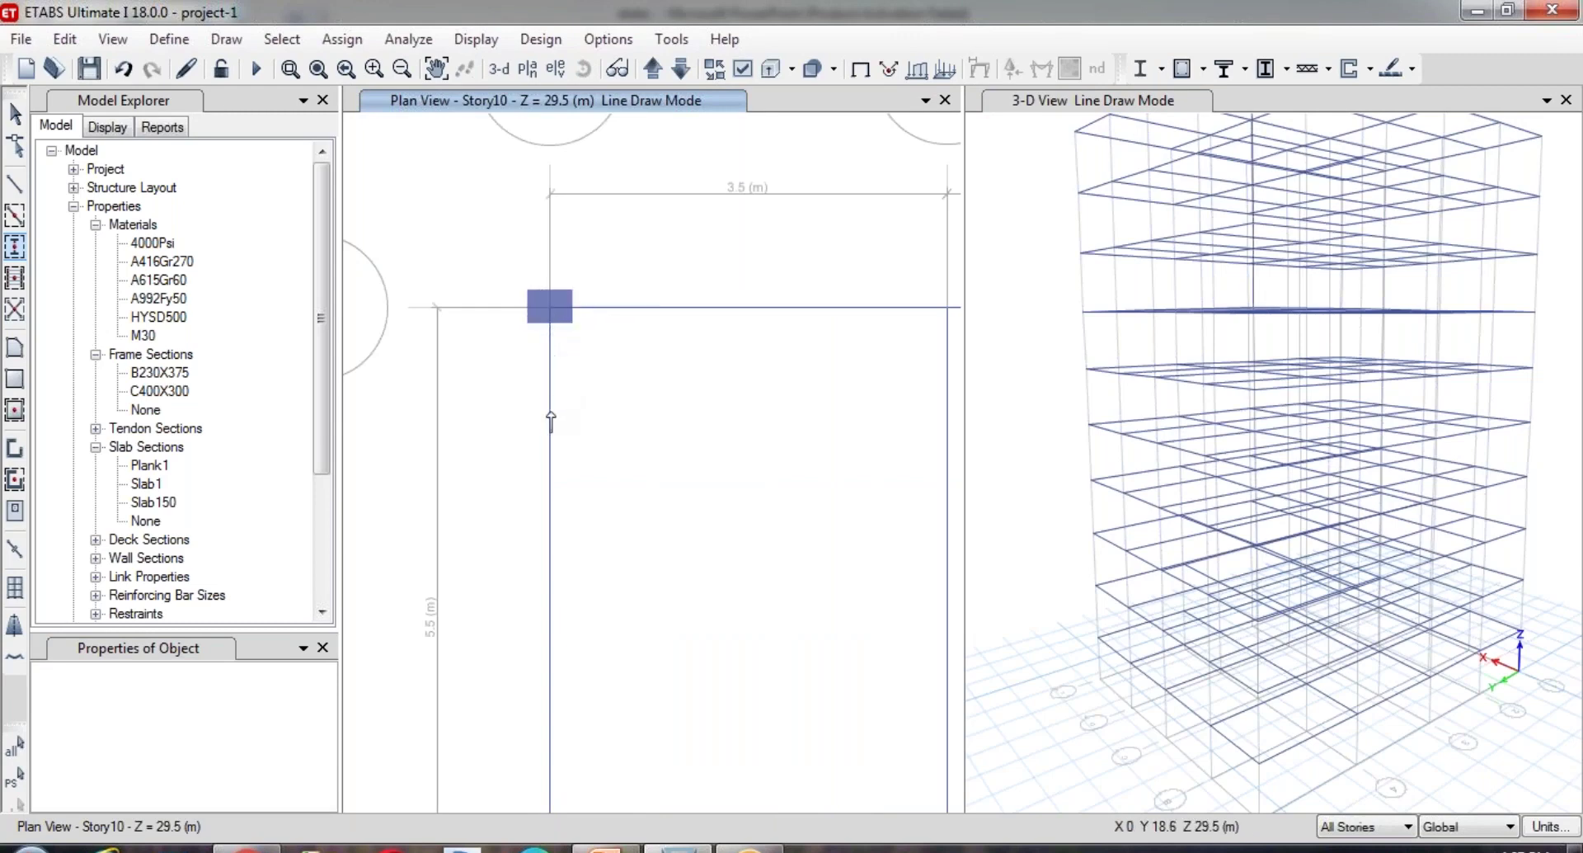
scroll(553, 342, "down", 2)
scroll(555, 355, "up", 2)
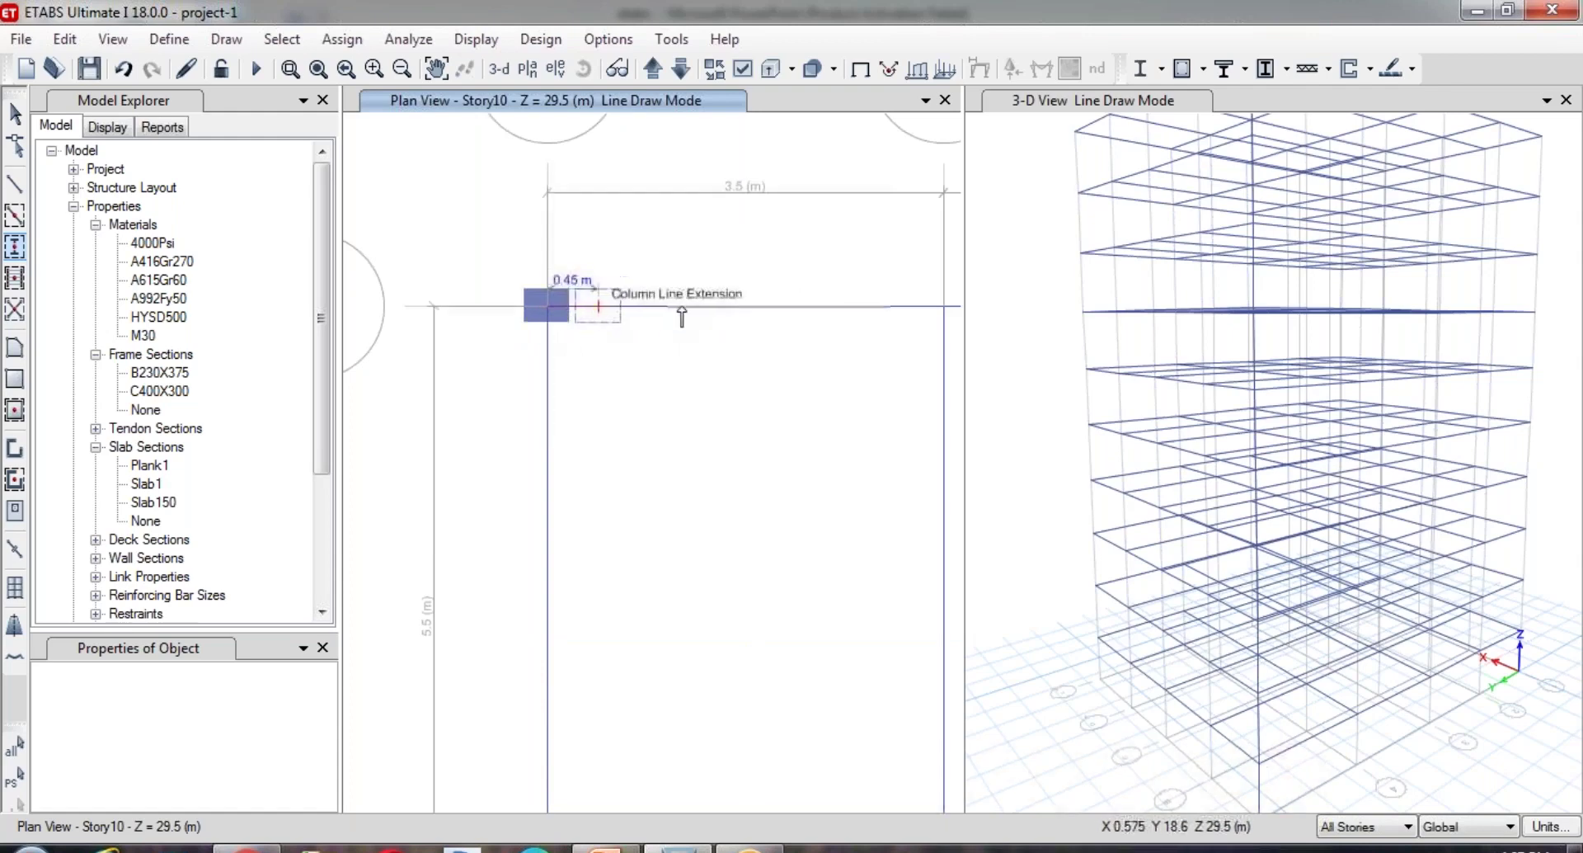
scroll(691, 321, "down", 4)
scroll(701, 320, "up", 2)
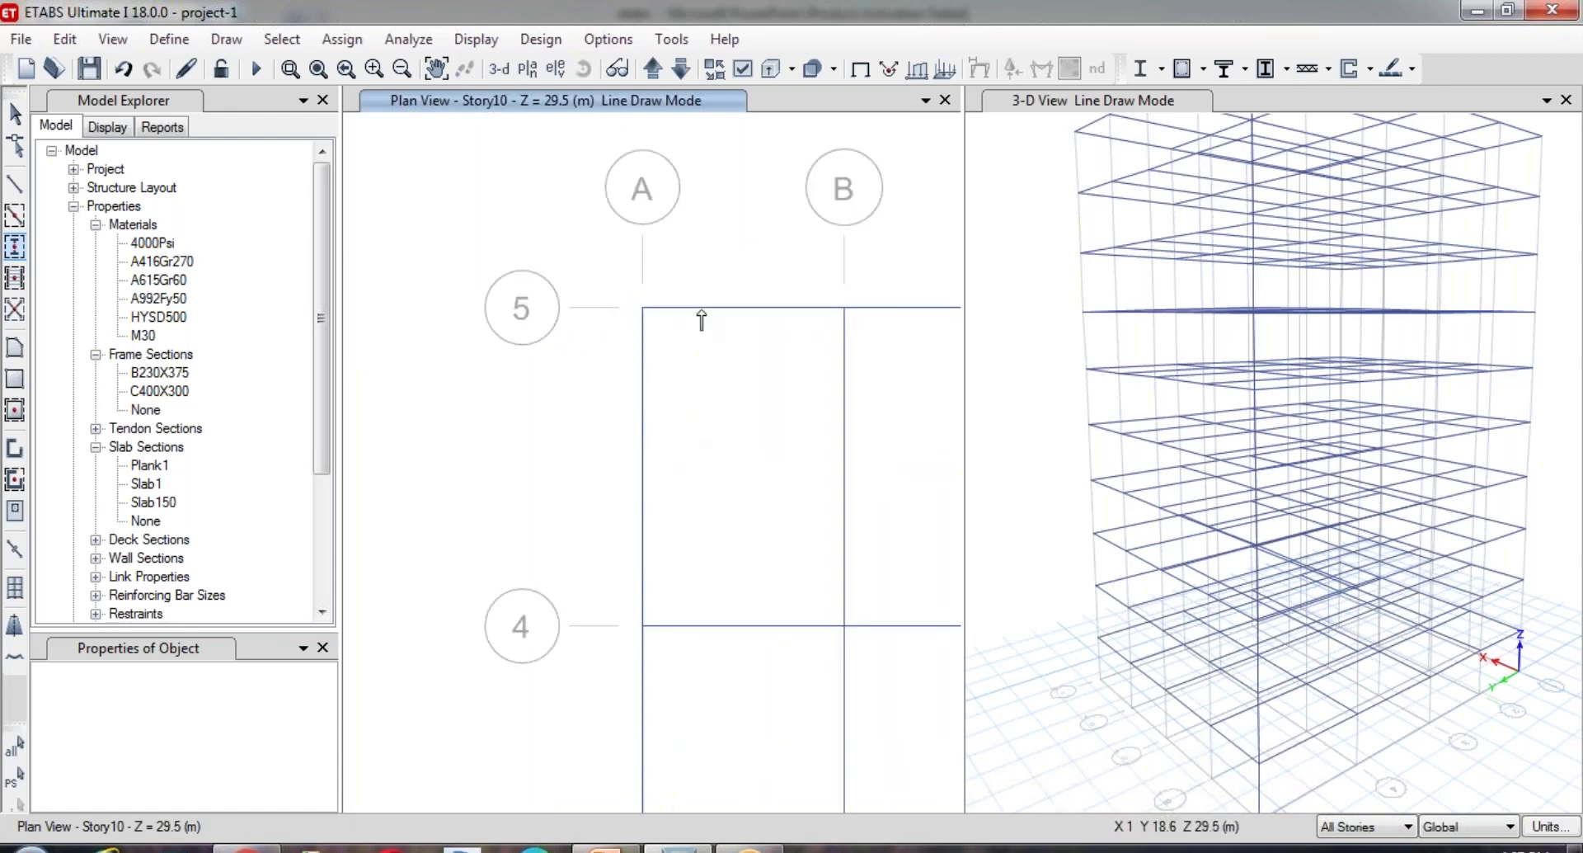
middle_click_drag(728, 348, 656, 355)
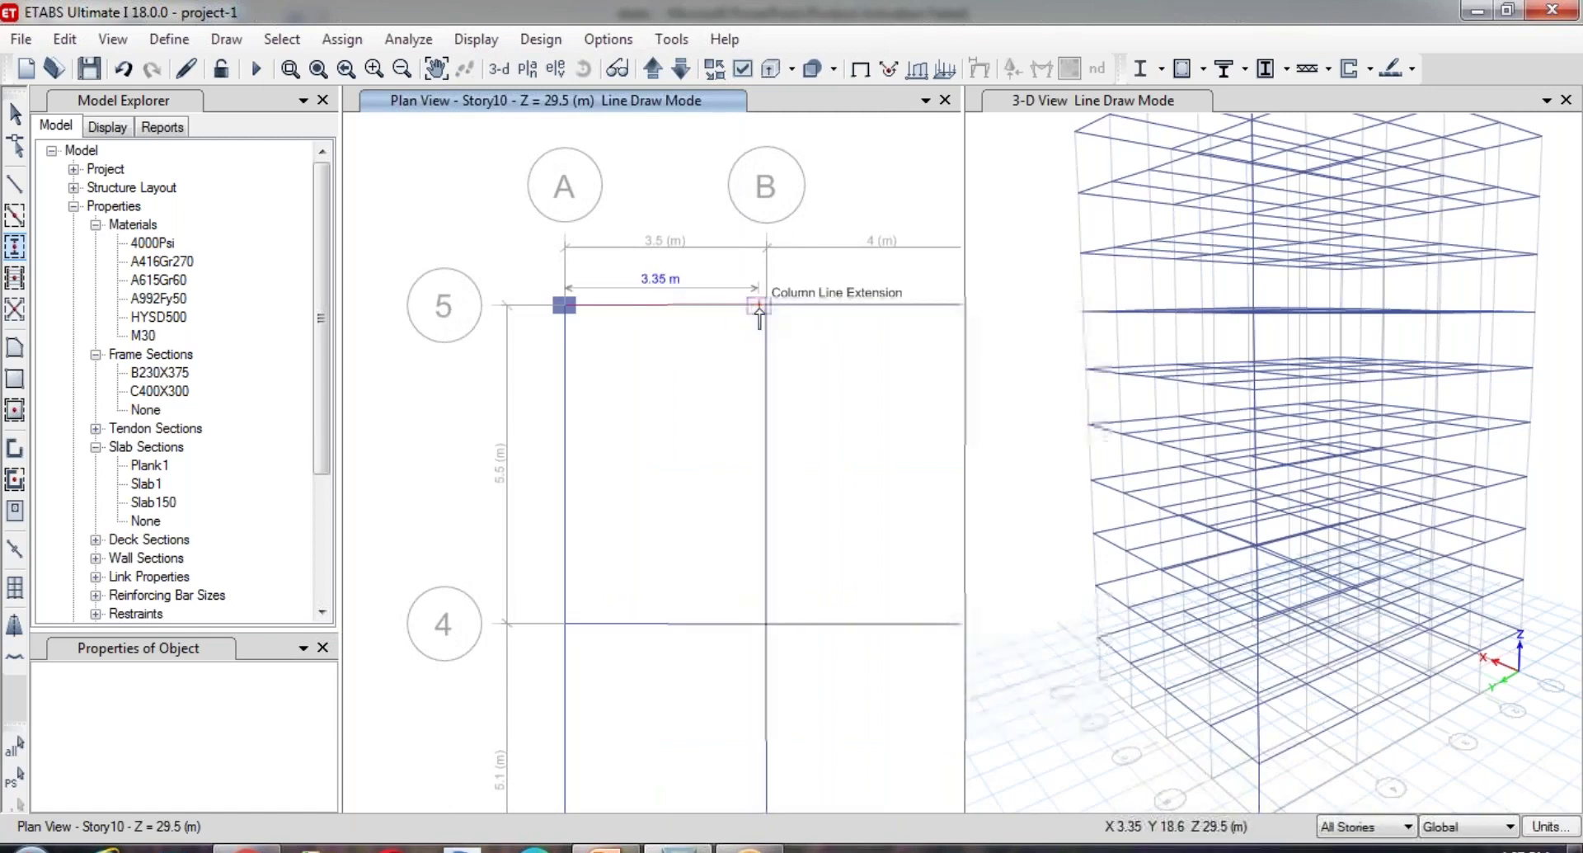
key("Escape")
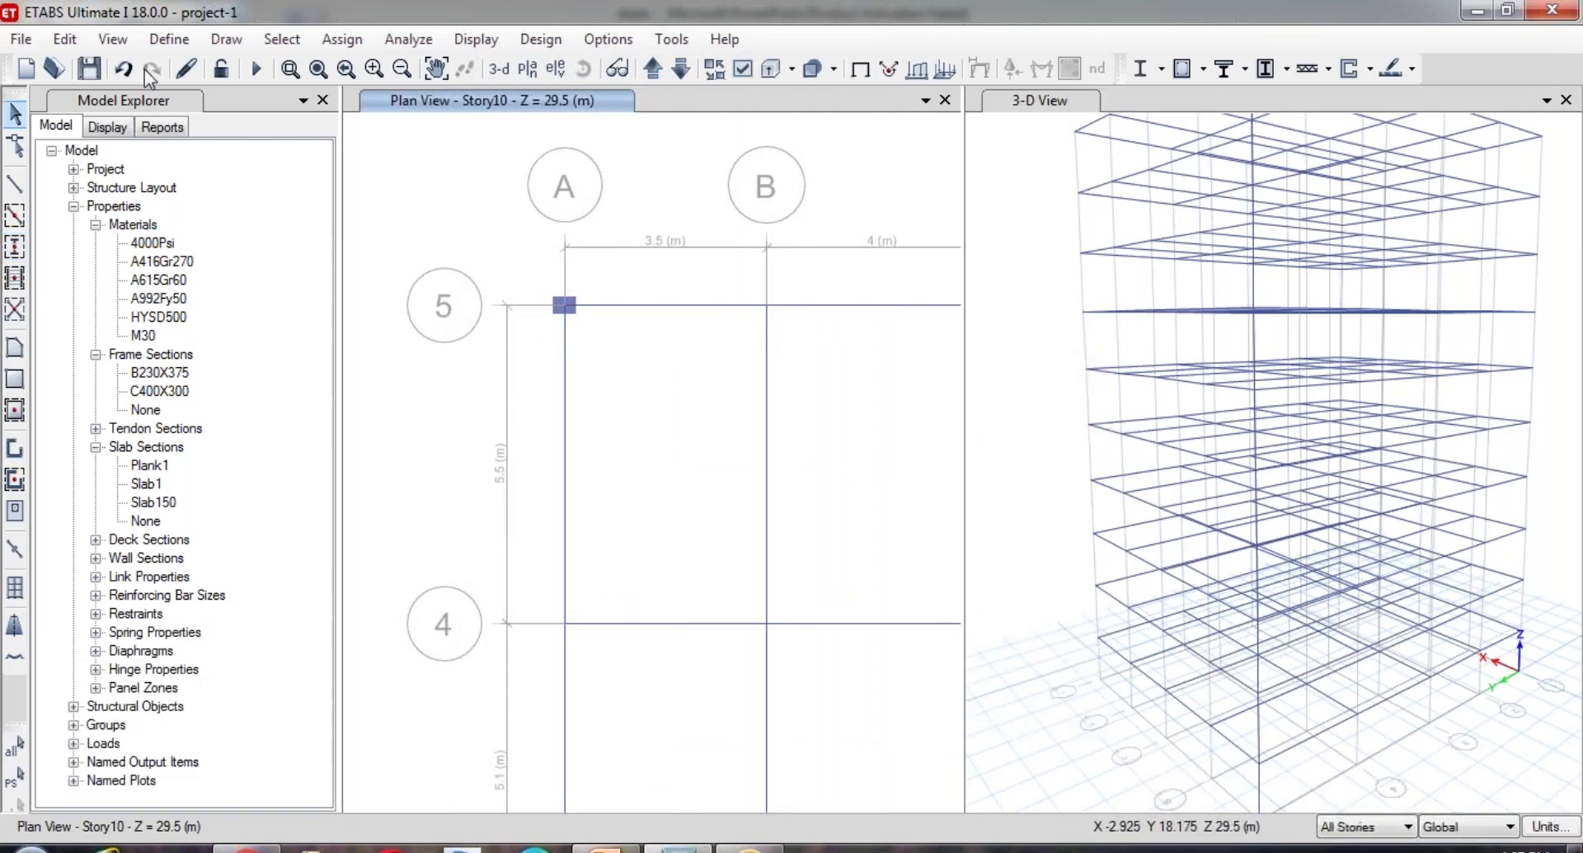
- Quick-draw a C400X300 column with its angle set to 90 degrees at grid point B5 on all stories
left_click(226, 39)
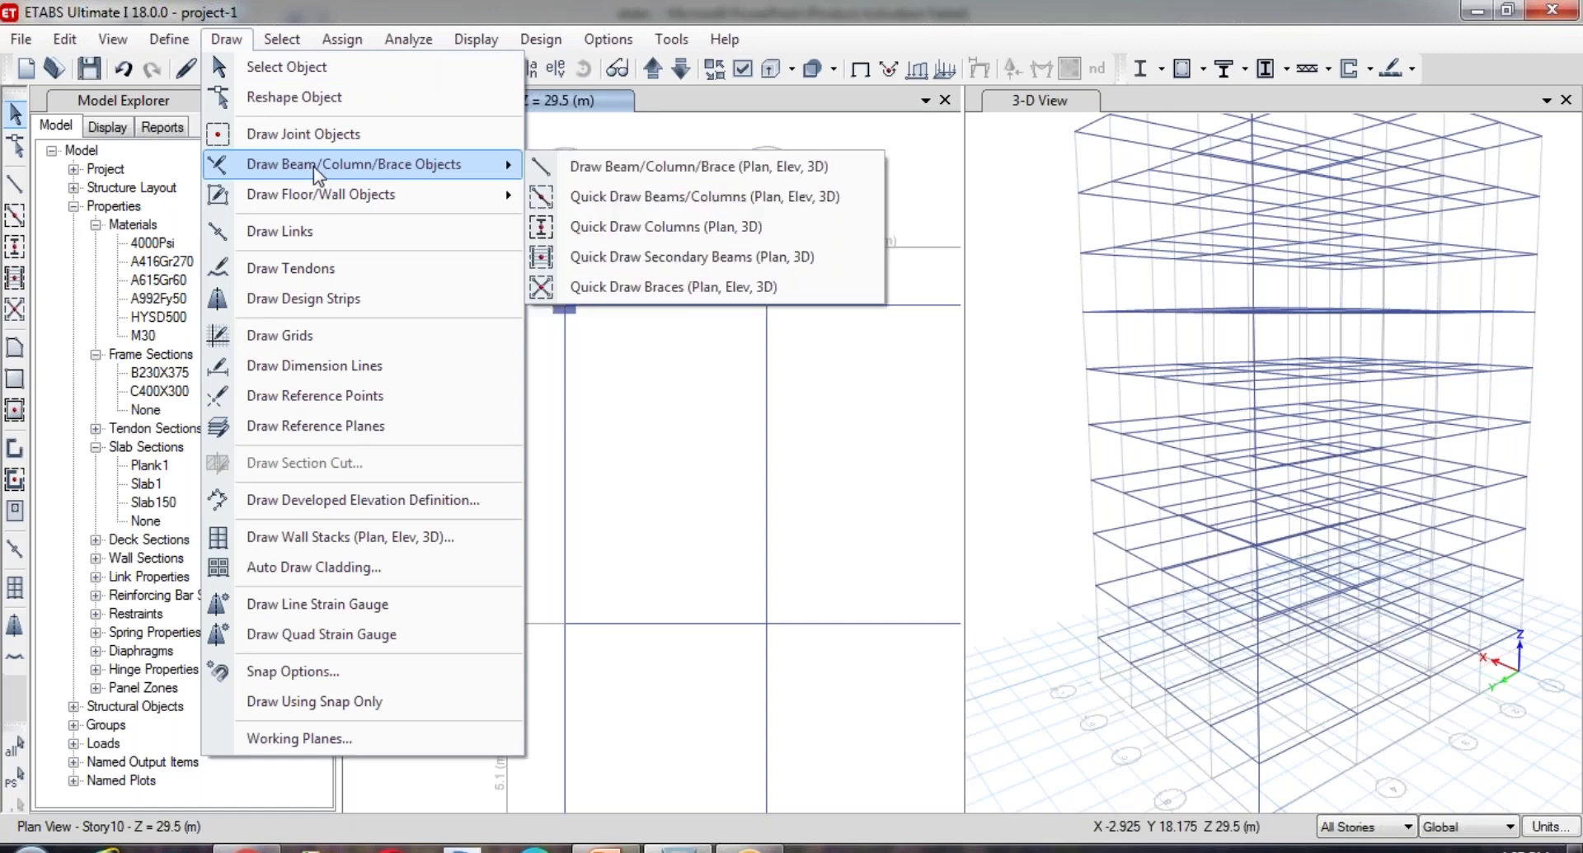
left_click(652, 231)
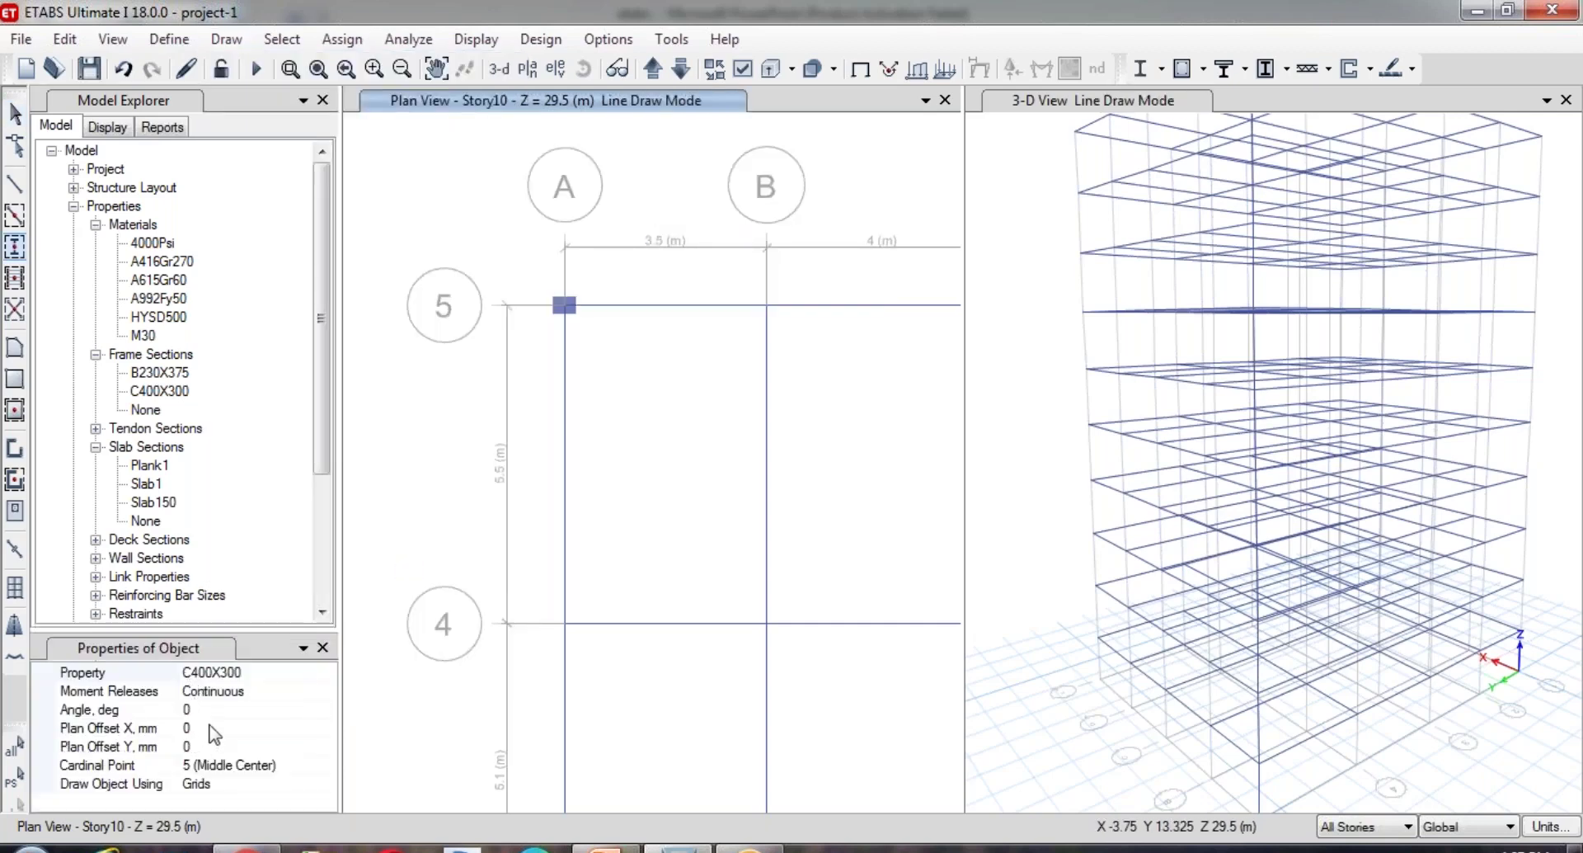
left_click(211, 712)
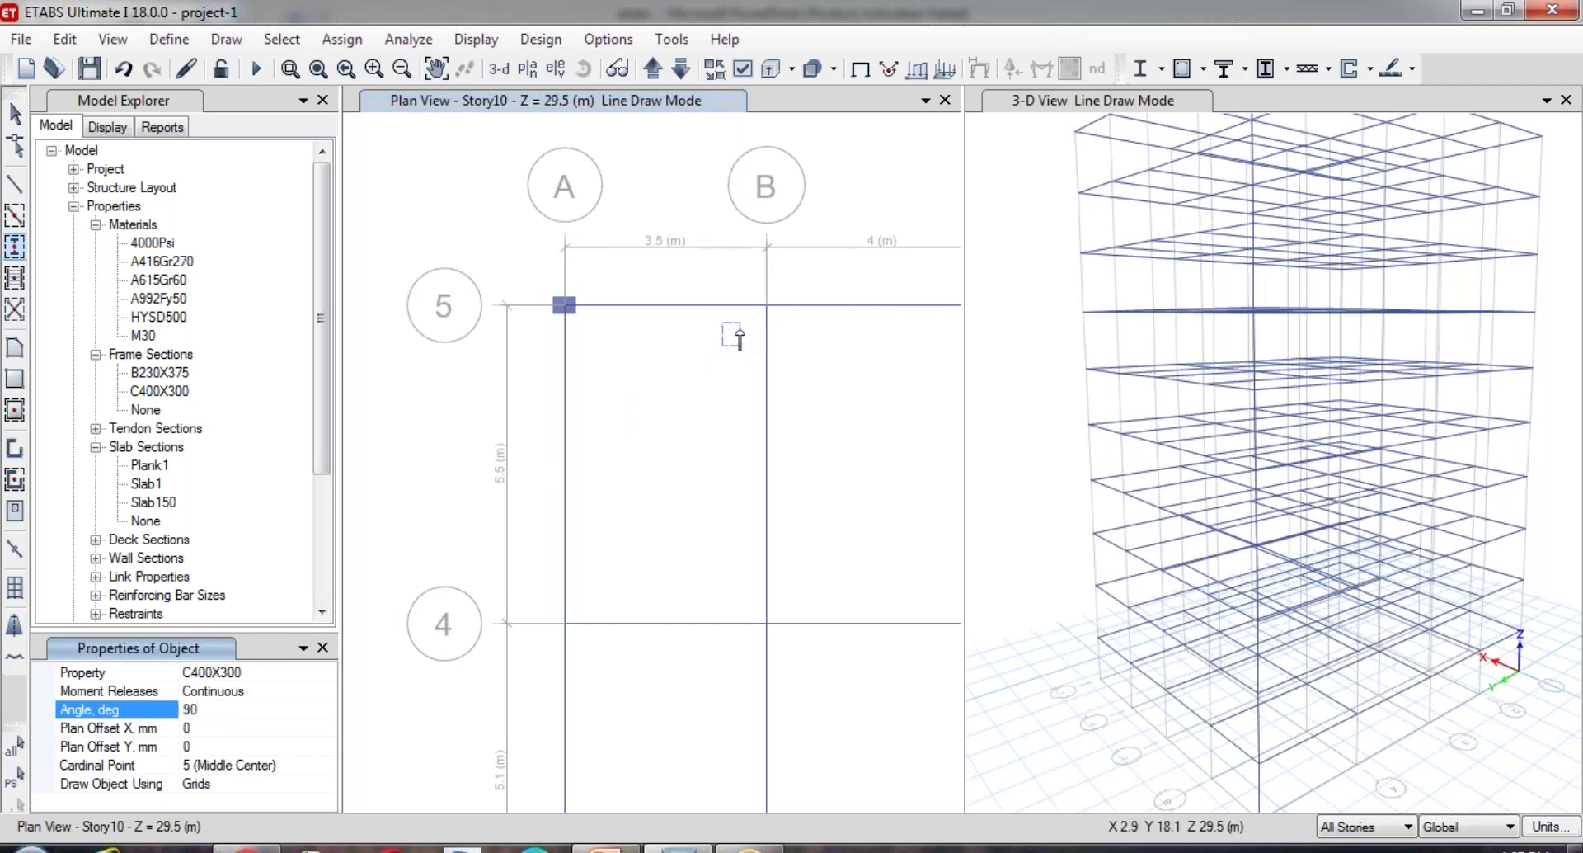
left_click(768, 307)
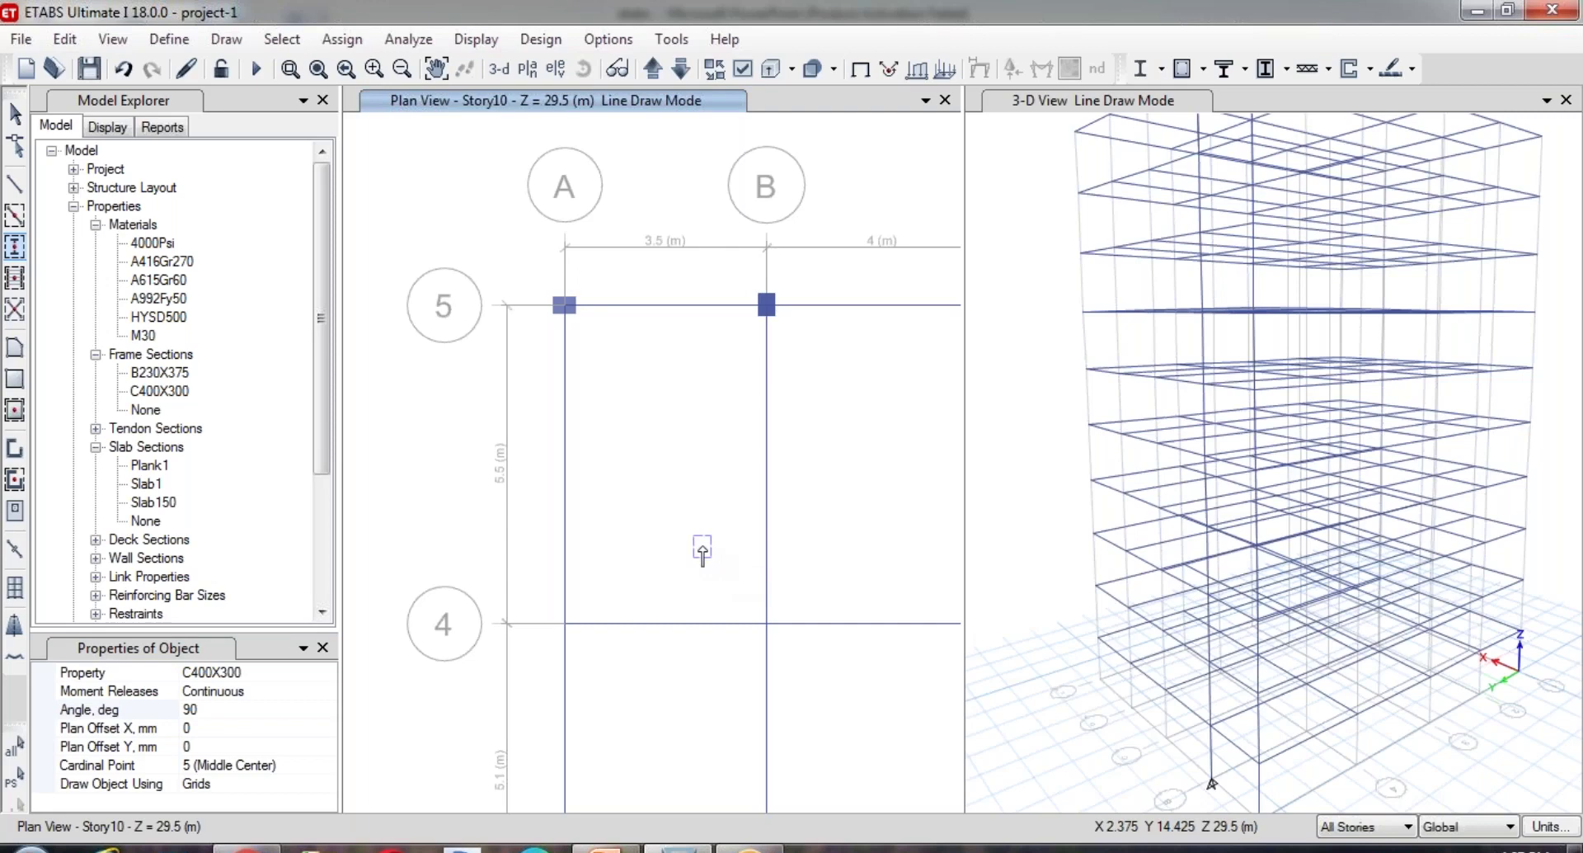
- Quick-draw the 90-degree C400X300 columns at all remaining grid points, windowing grids C–E and A–B below grid 5, and end drawing
scroll(702, 551, "down", 4)
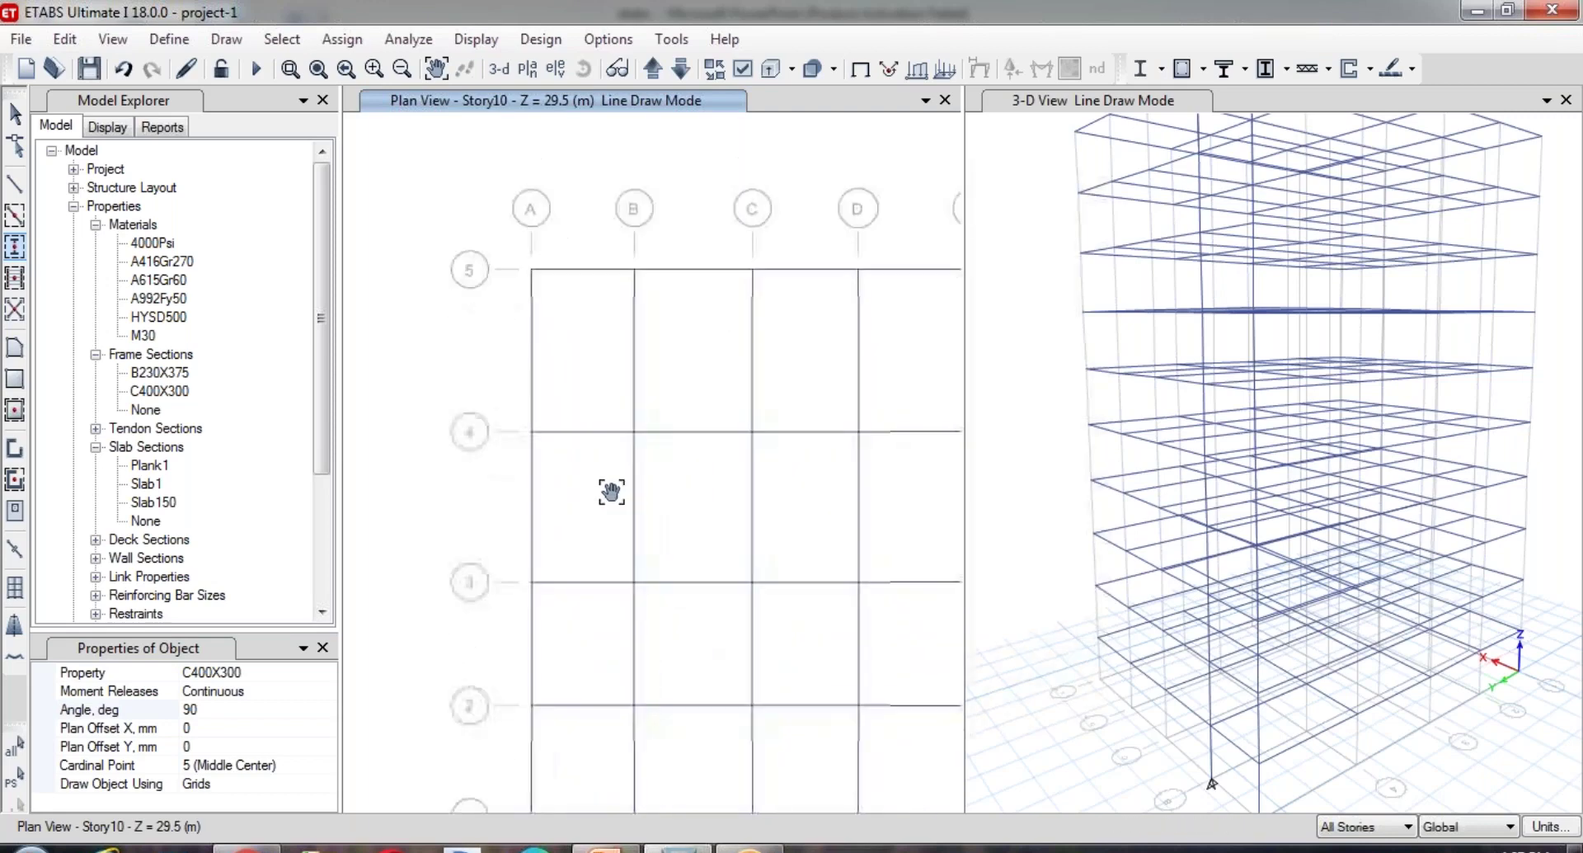
scroll(620, 562, "down", 1)
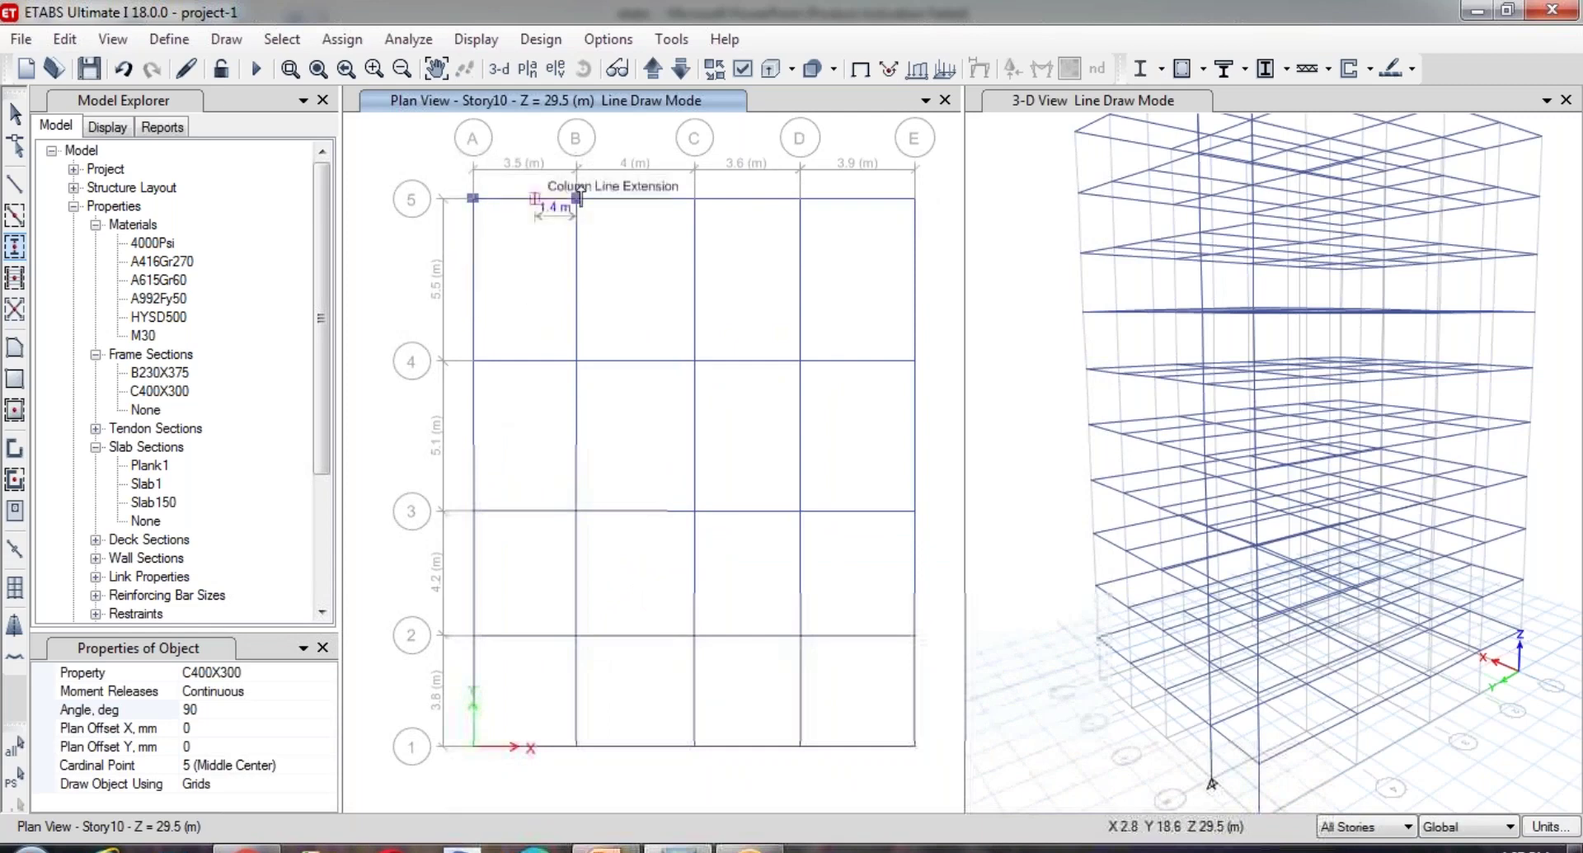
left_click_drag(635, 165, 936, 795)
left_click_drag(430, 324, 640, 795)
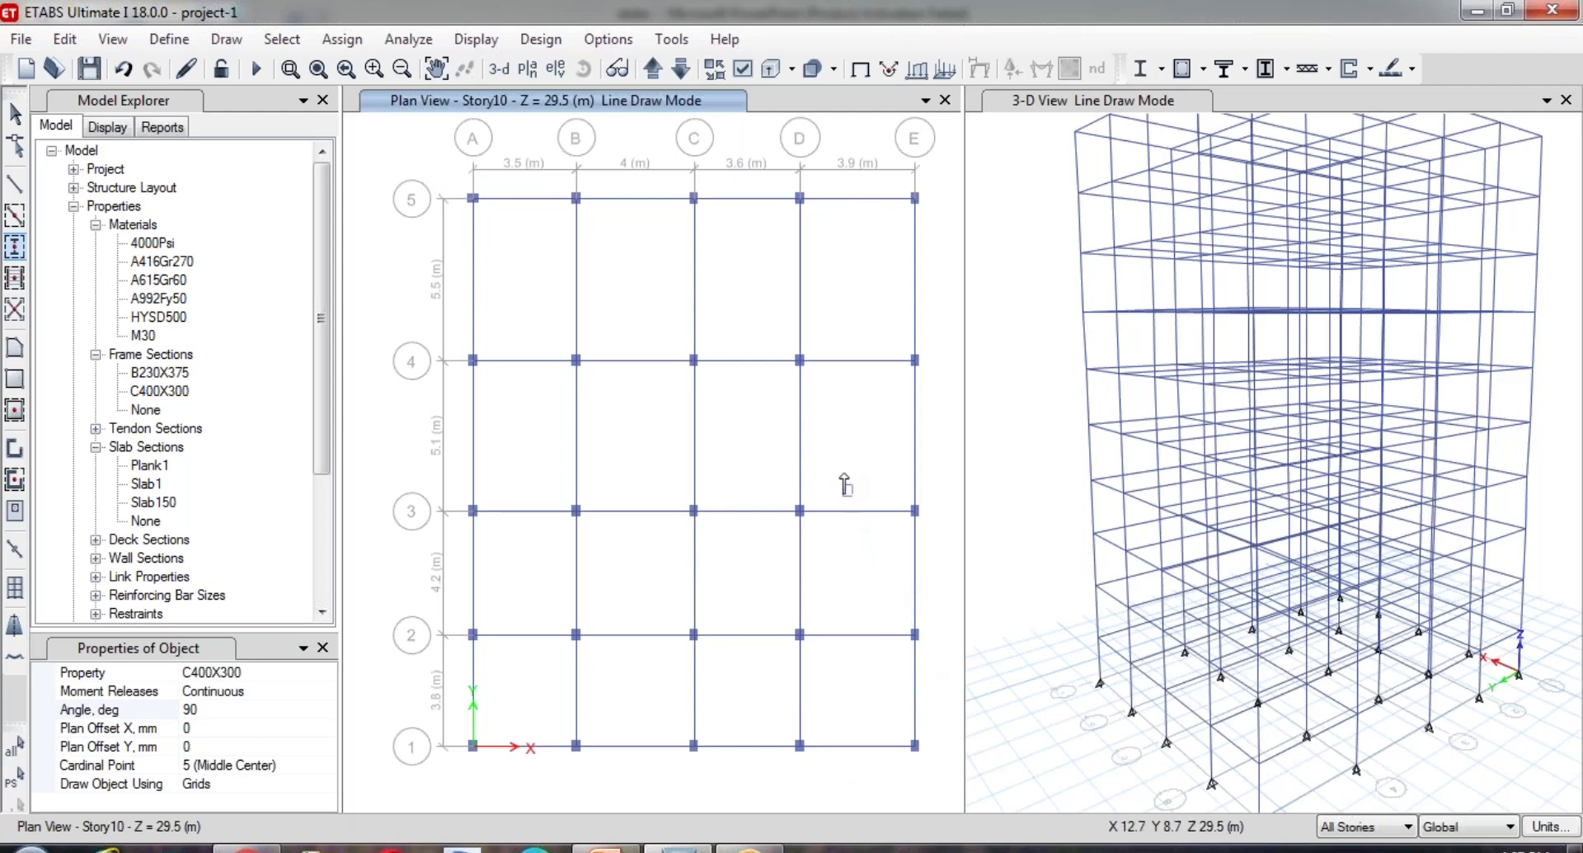
key("Escape")
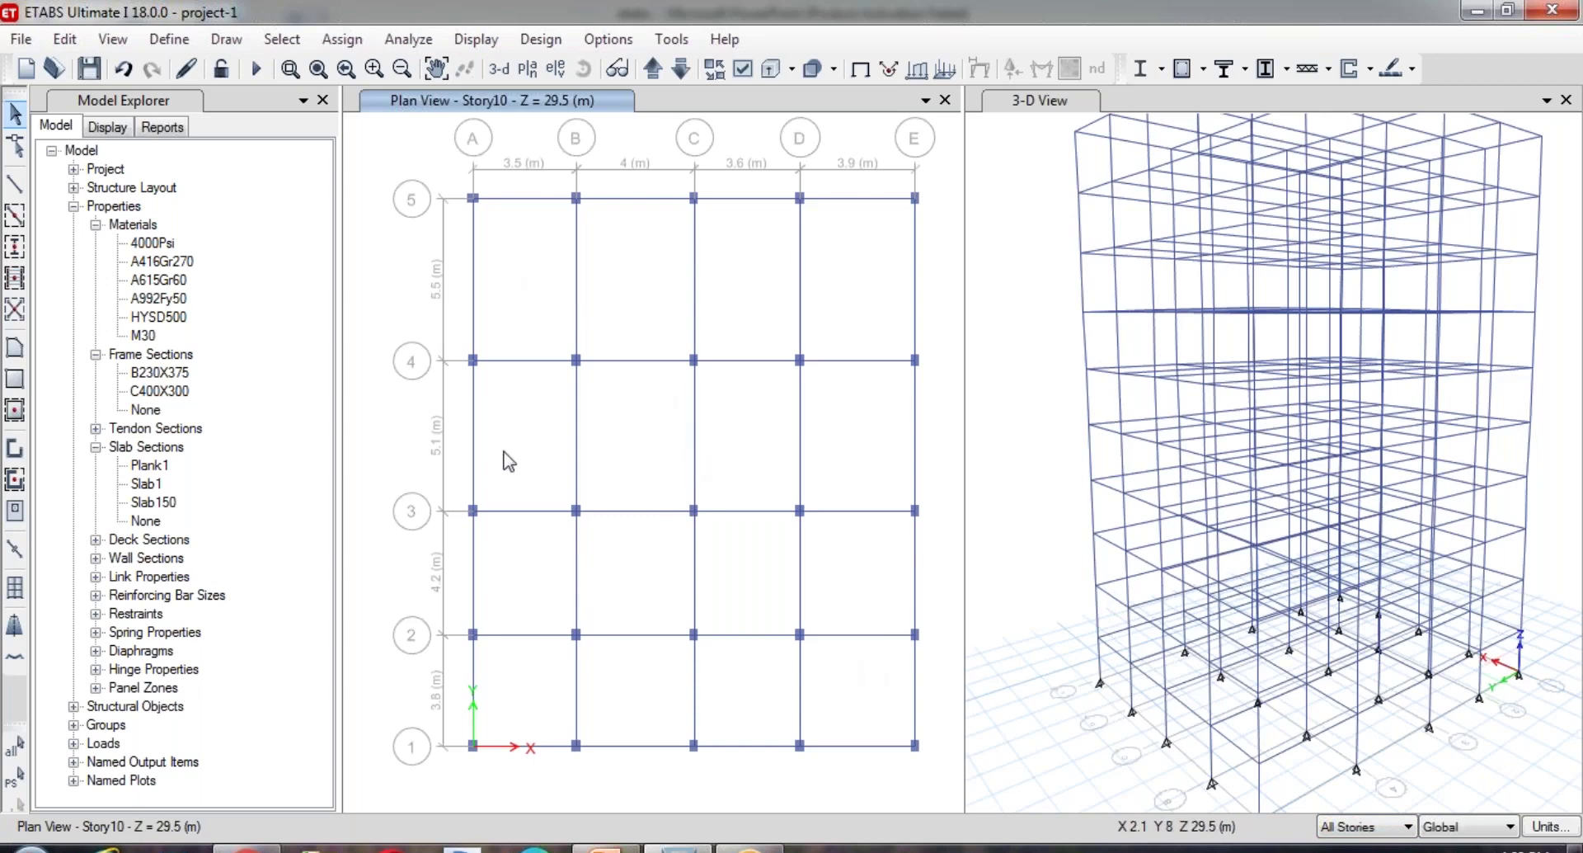
- Draw a Slab150 floor corner by corner in the bay between grids A–B and 4–5 on all stories
left_click(226, 39)
mouse_move(265, 204)
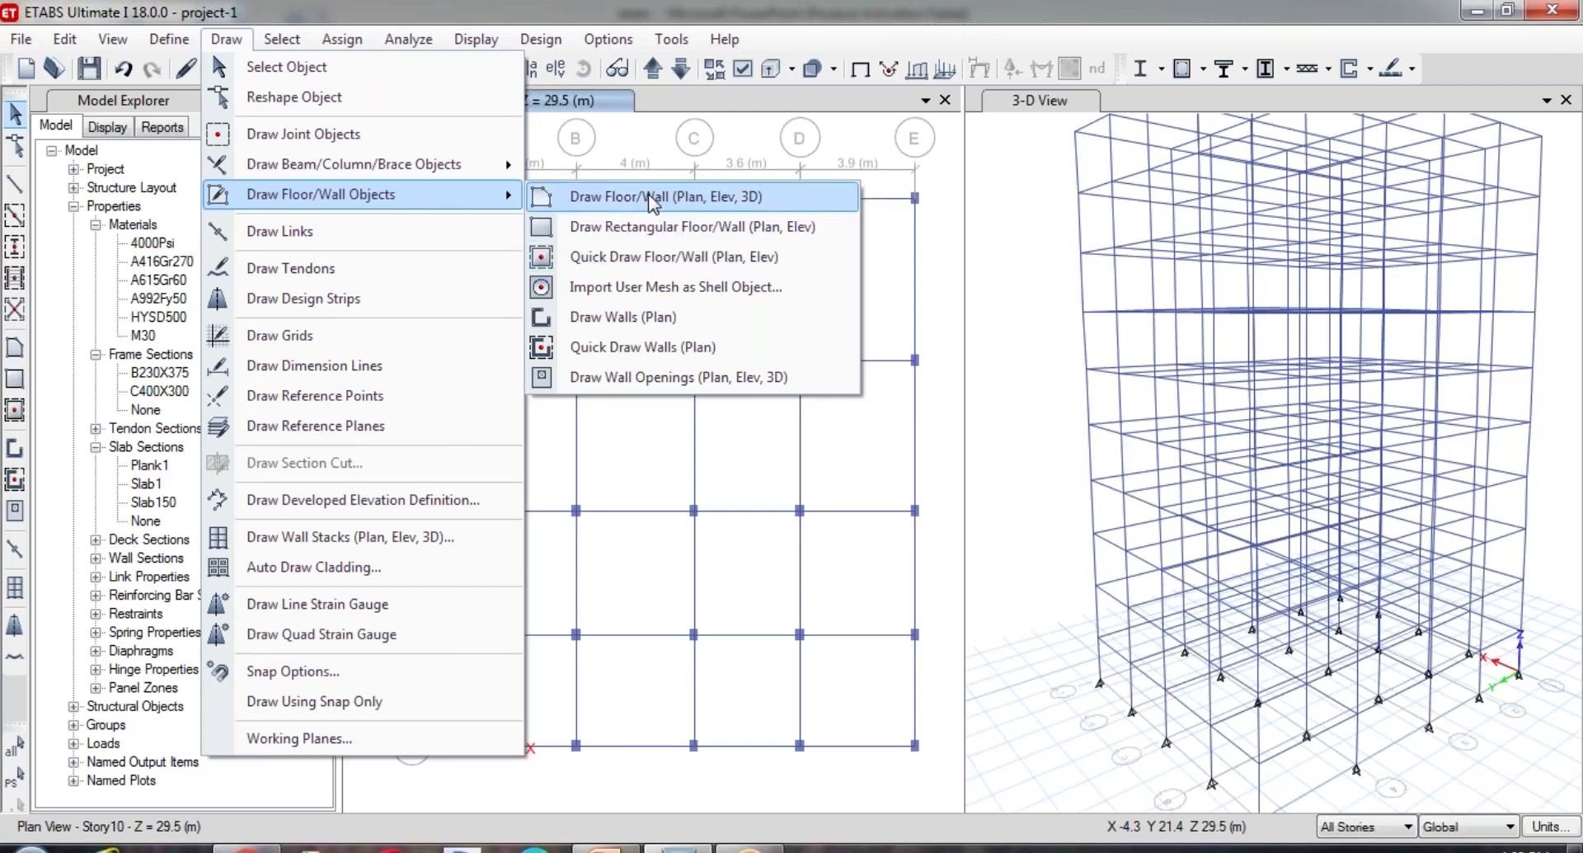
left_click(602, 206)
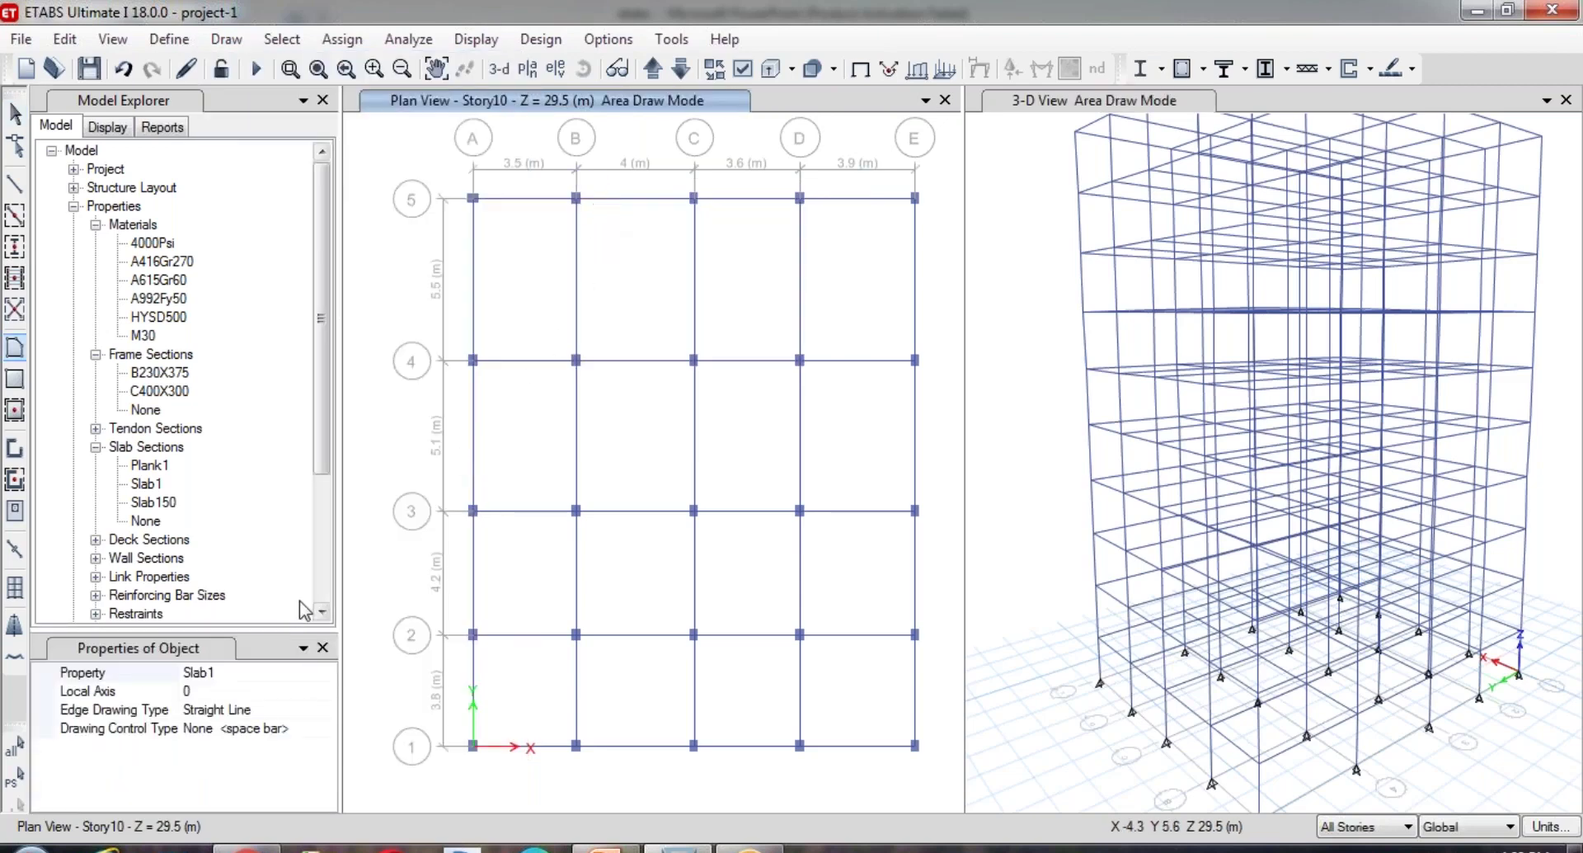
left_click(202, 673)
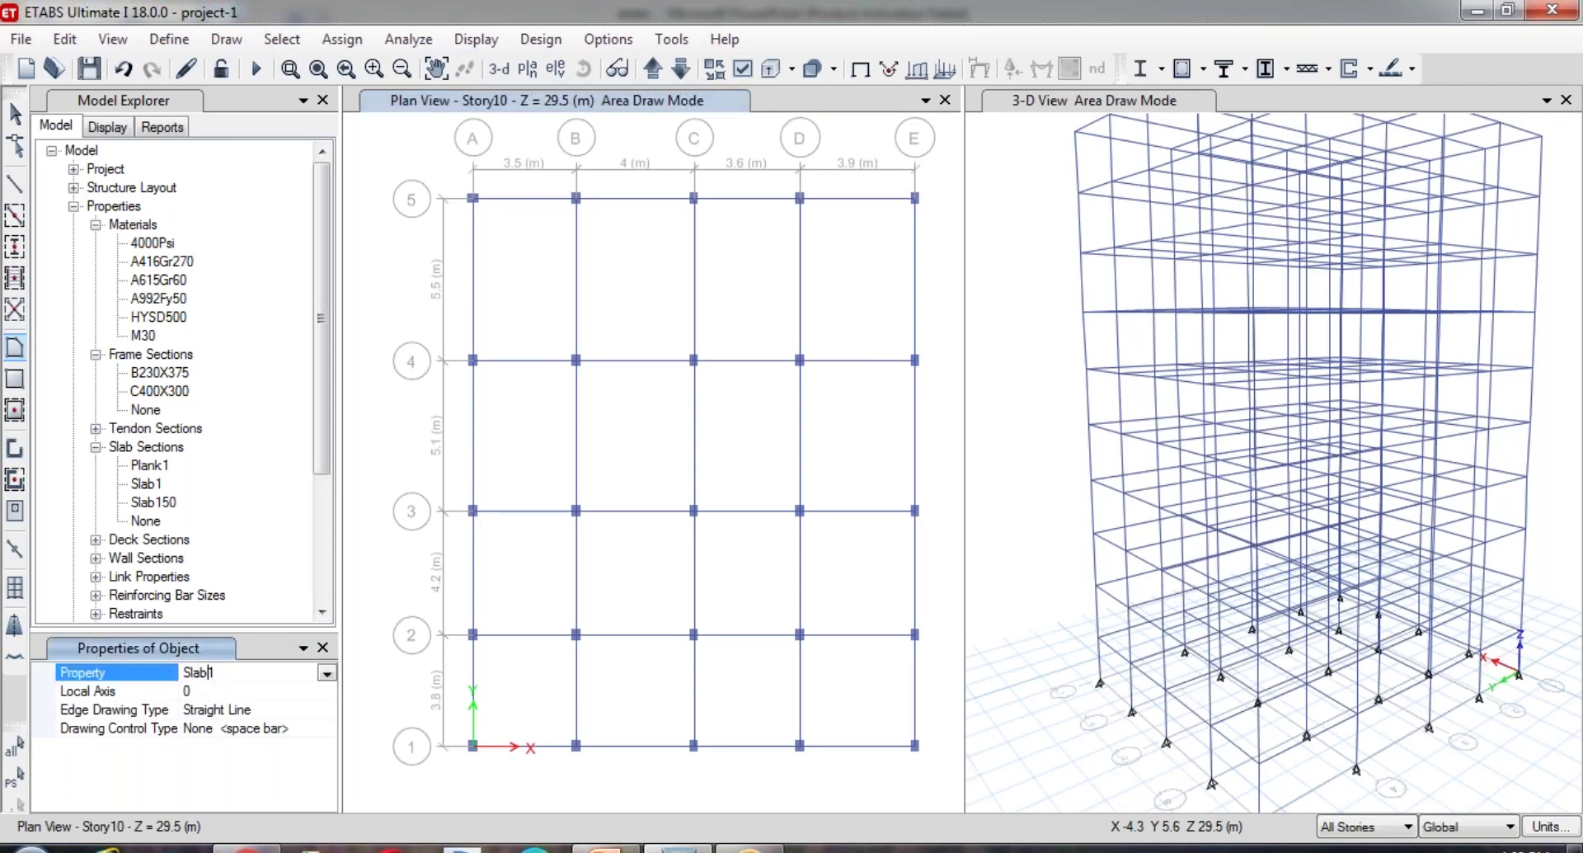
left_click(327, 674)
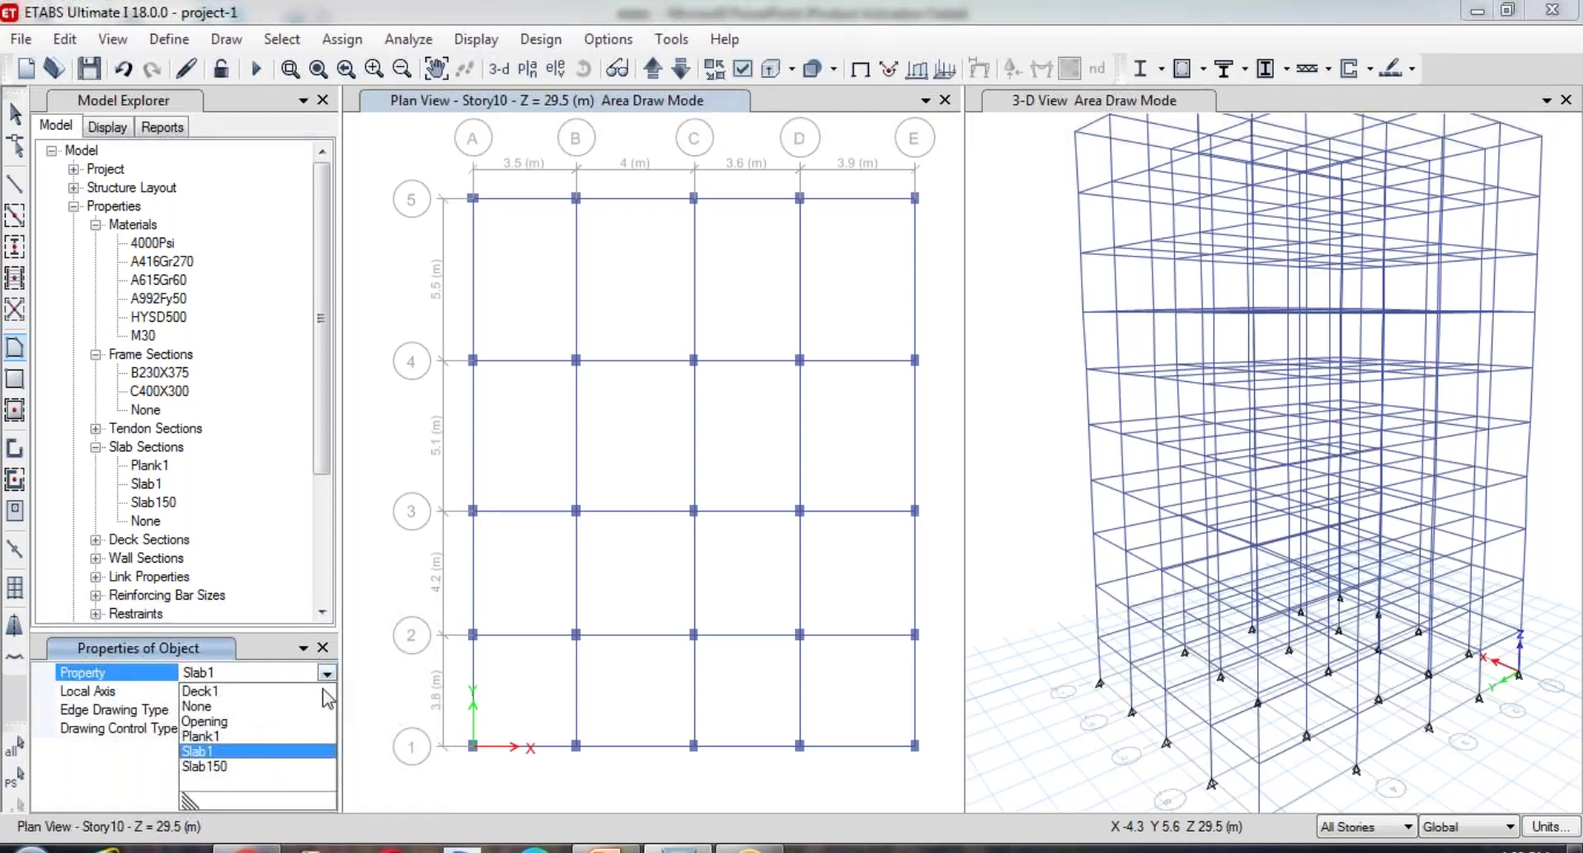
left_click(216, 768)
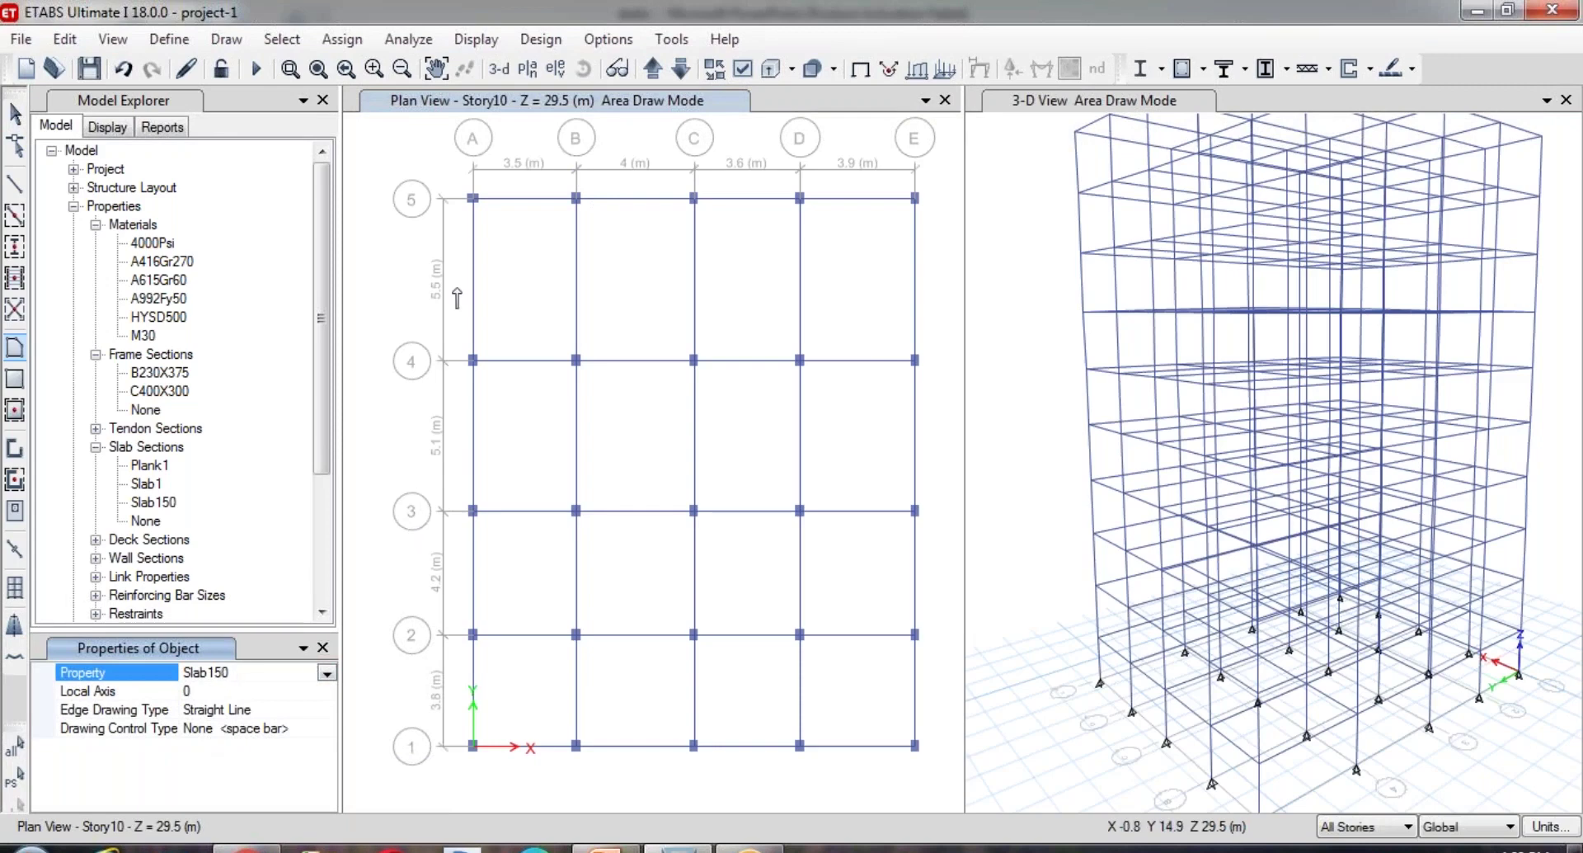
left_click(475, 199)
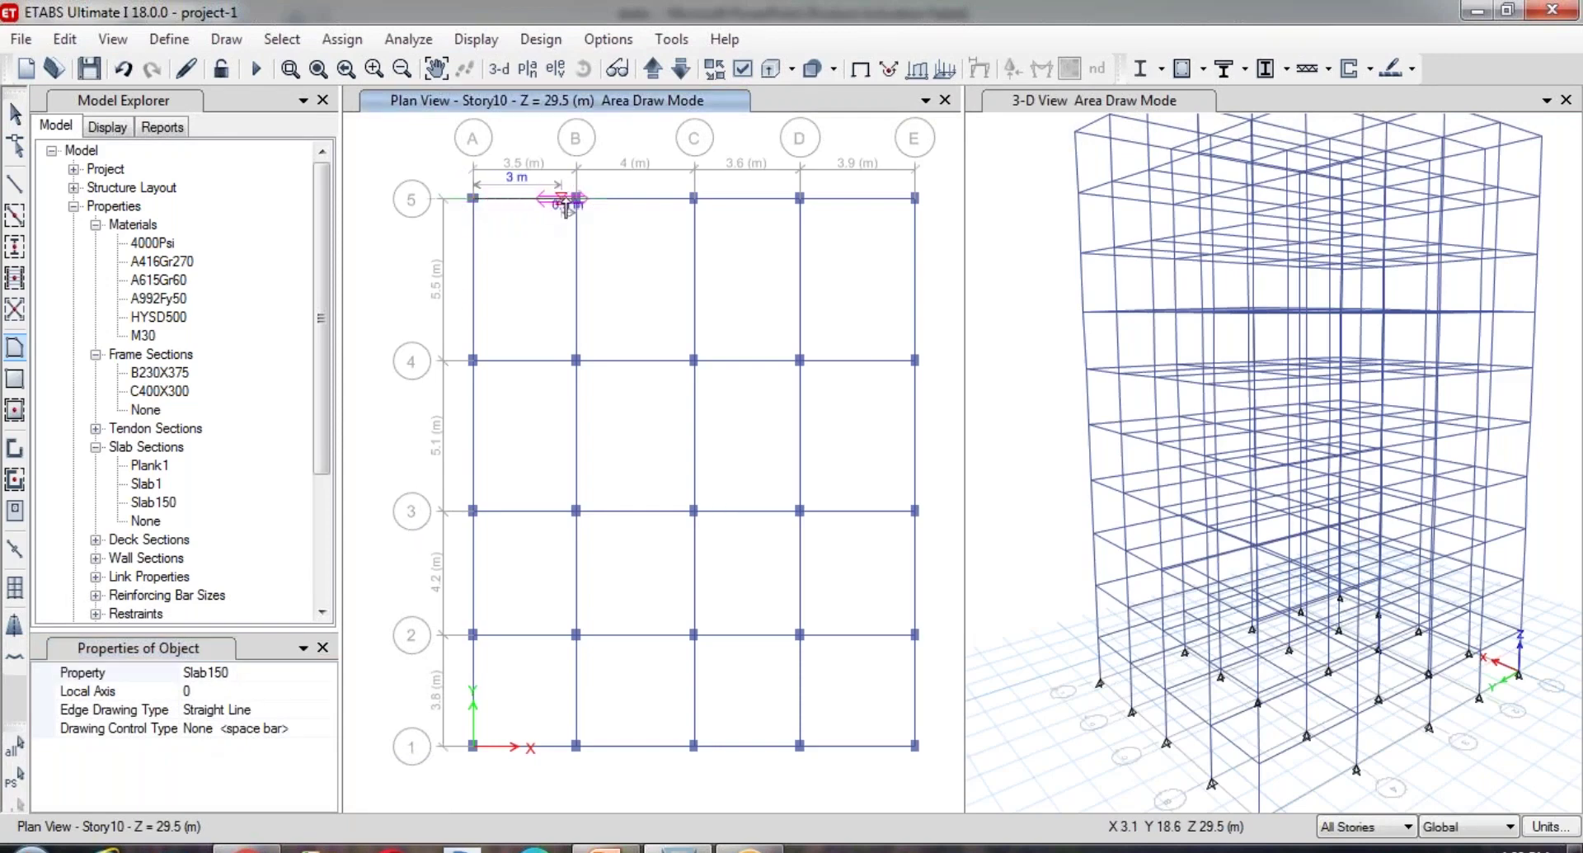
left_click(576, 198)
left_click(576, 360)
left_click(473, 359)
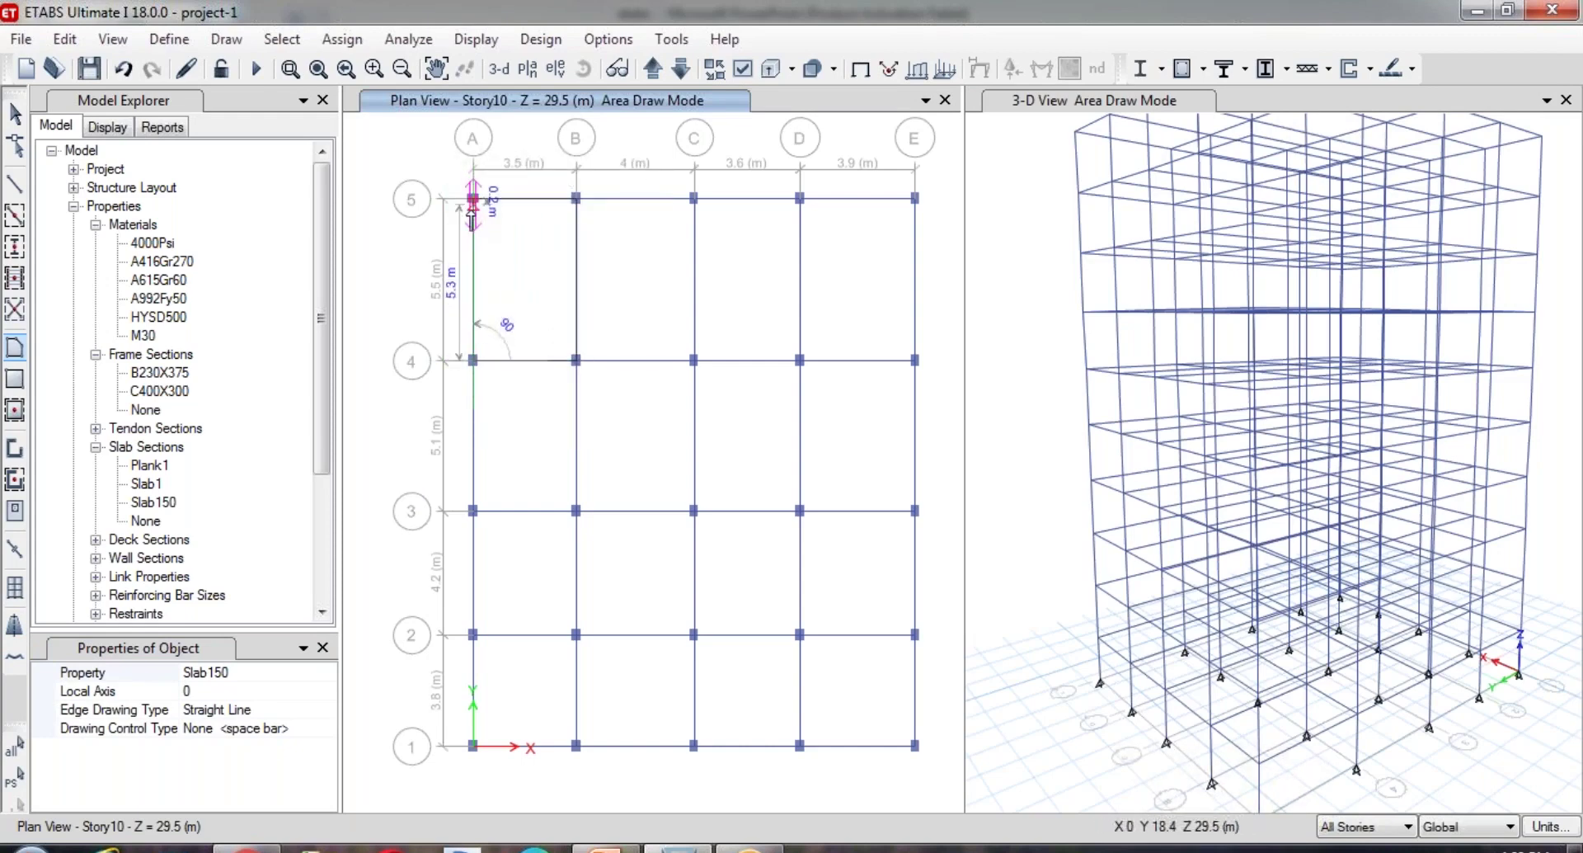
left_click(472, 198)
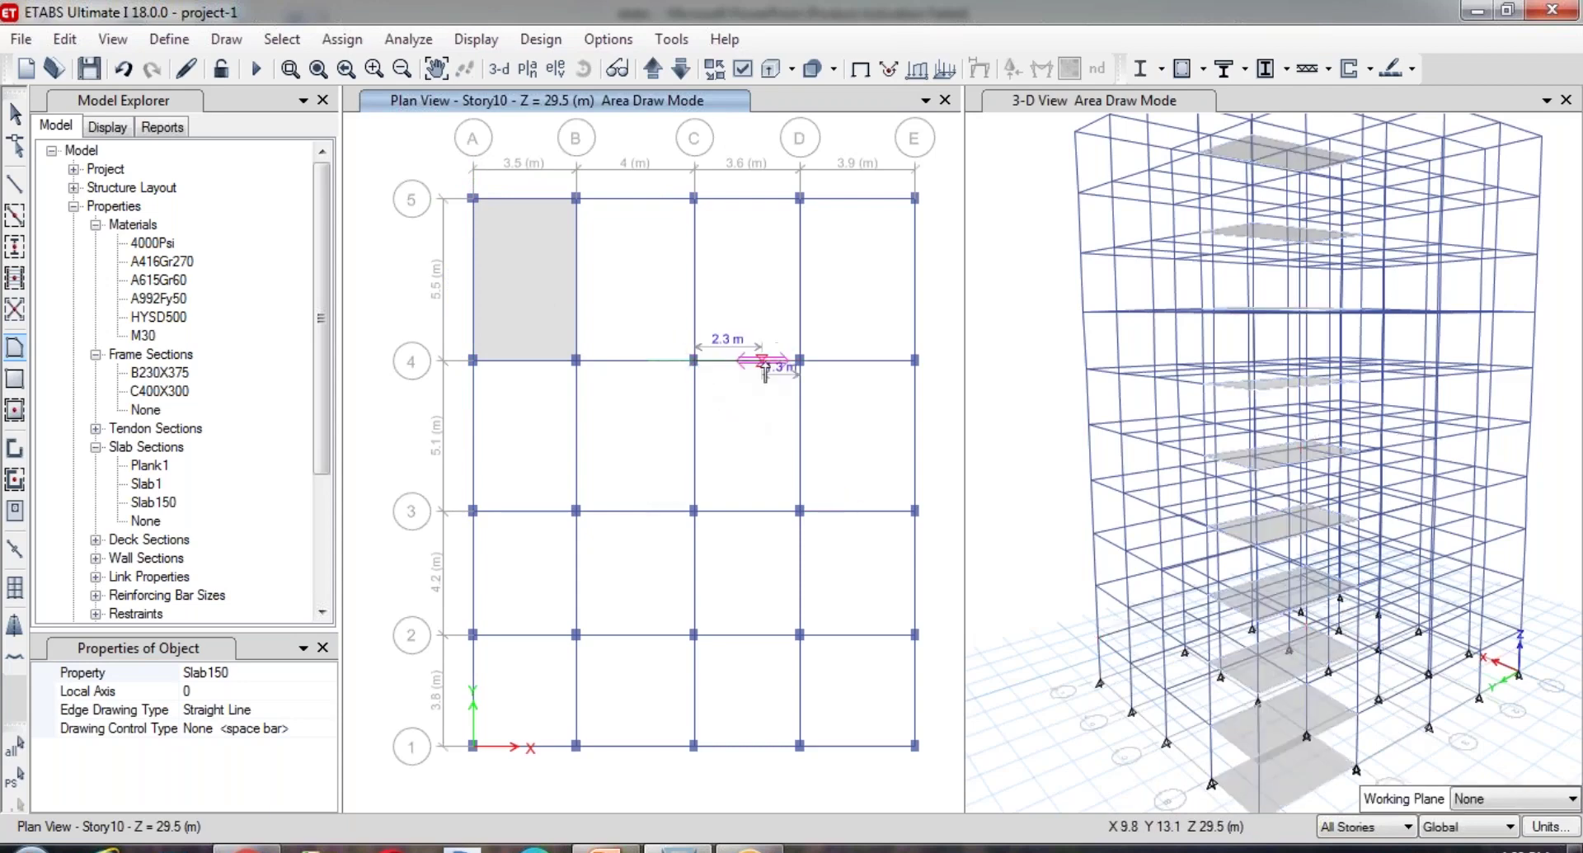
- Draw a Slab150 floor corner by corner in the bay between grids C–D and 3–4 on all stories
left_click(800, 361)
left_click(800, 511)
left_click(694, 511)
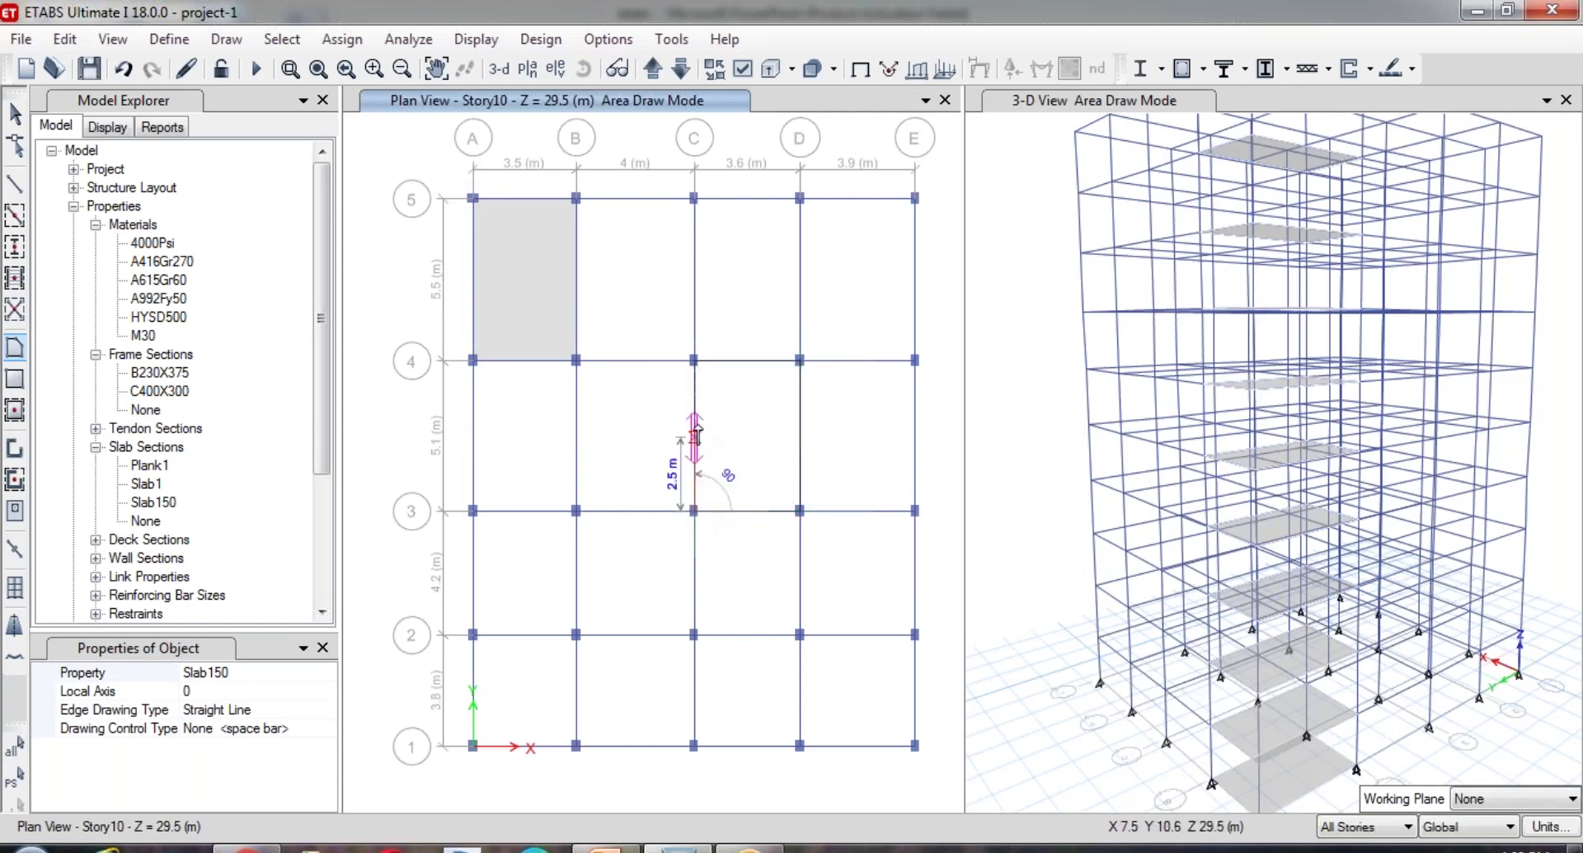
key("Return")
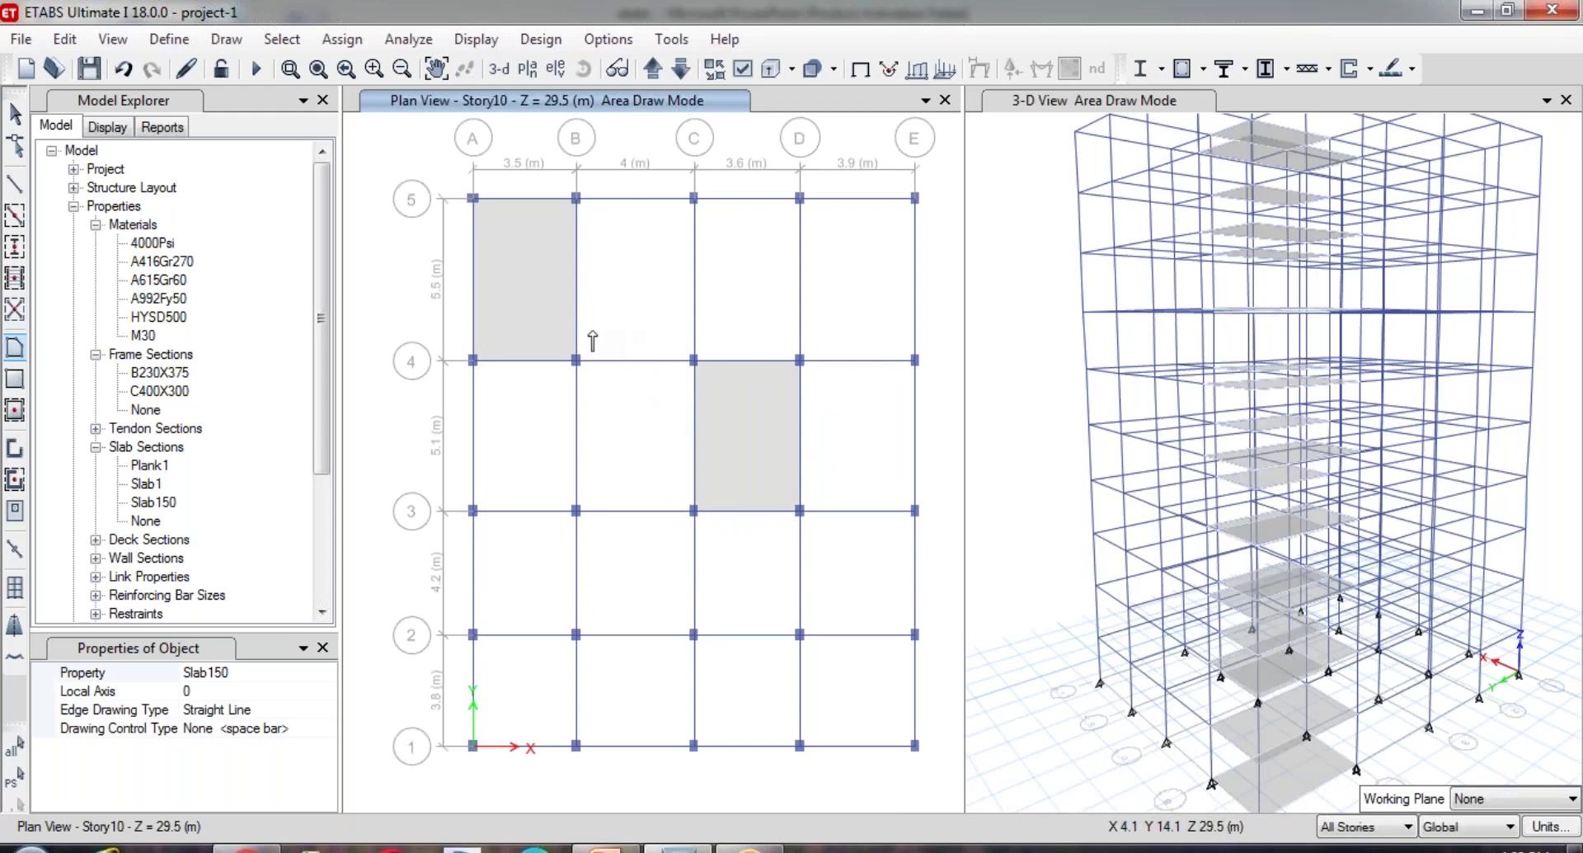
- Draw rectangular Slab150 floors in the bays B–C/3–4 and D–E/4–5 on all stories, corner to opposite corner
left_click(224, 39)
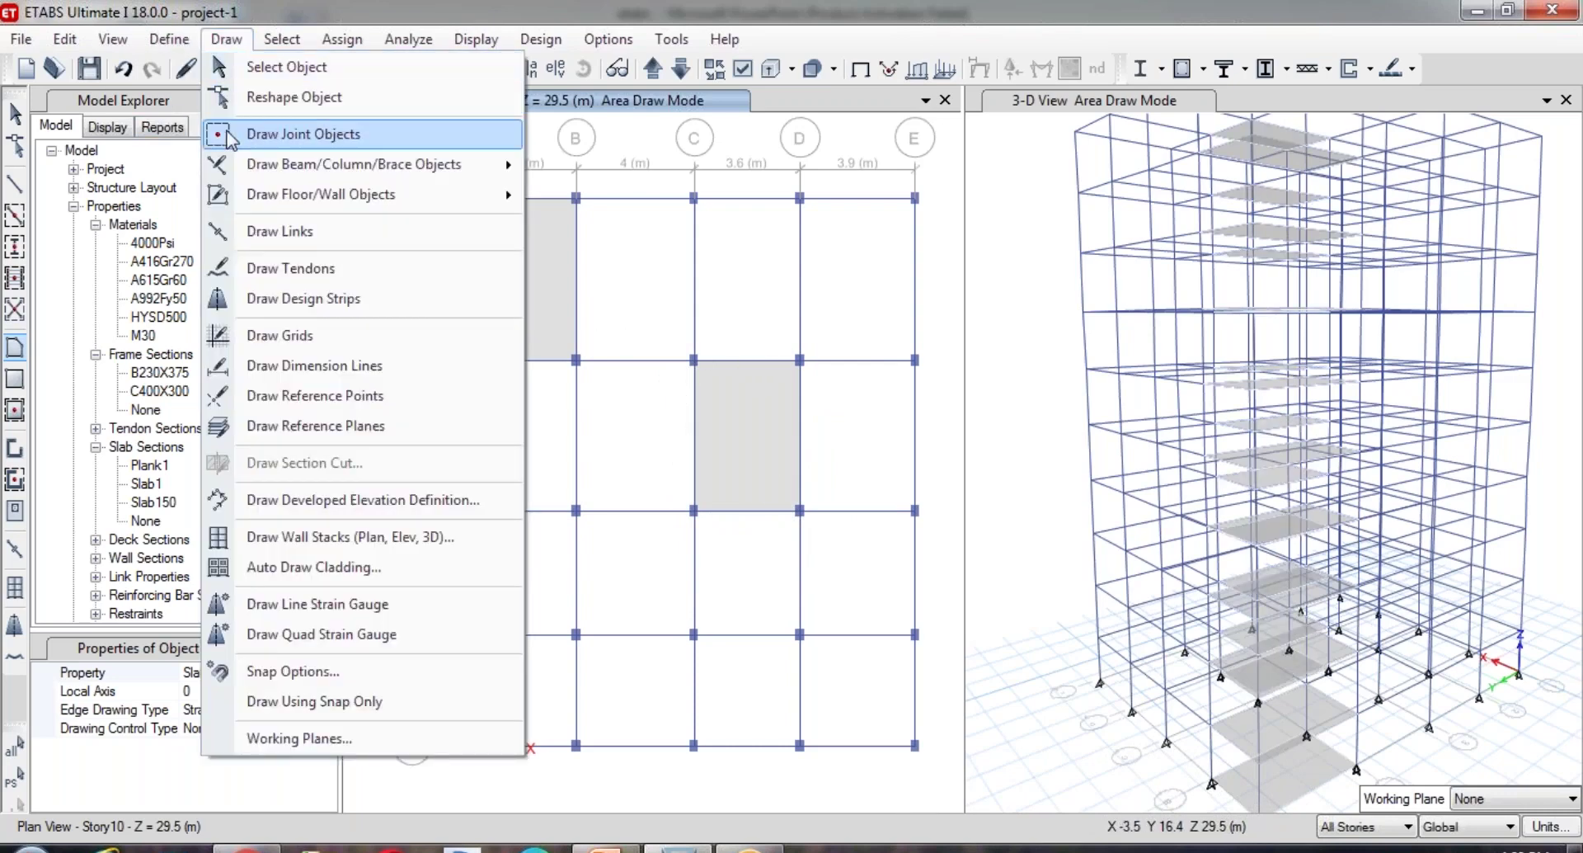
mouse_move(271, 174)
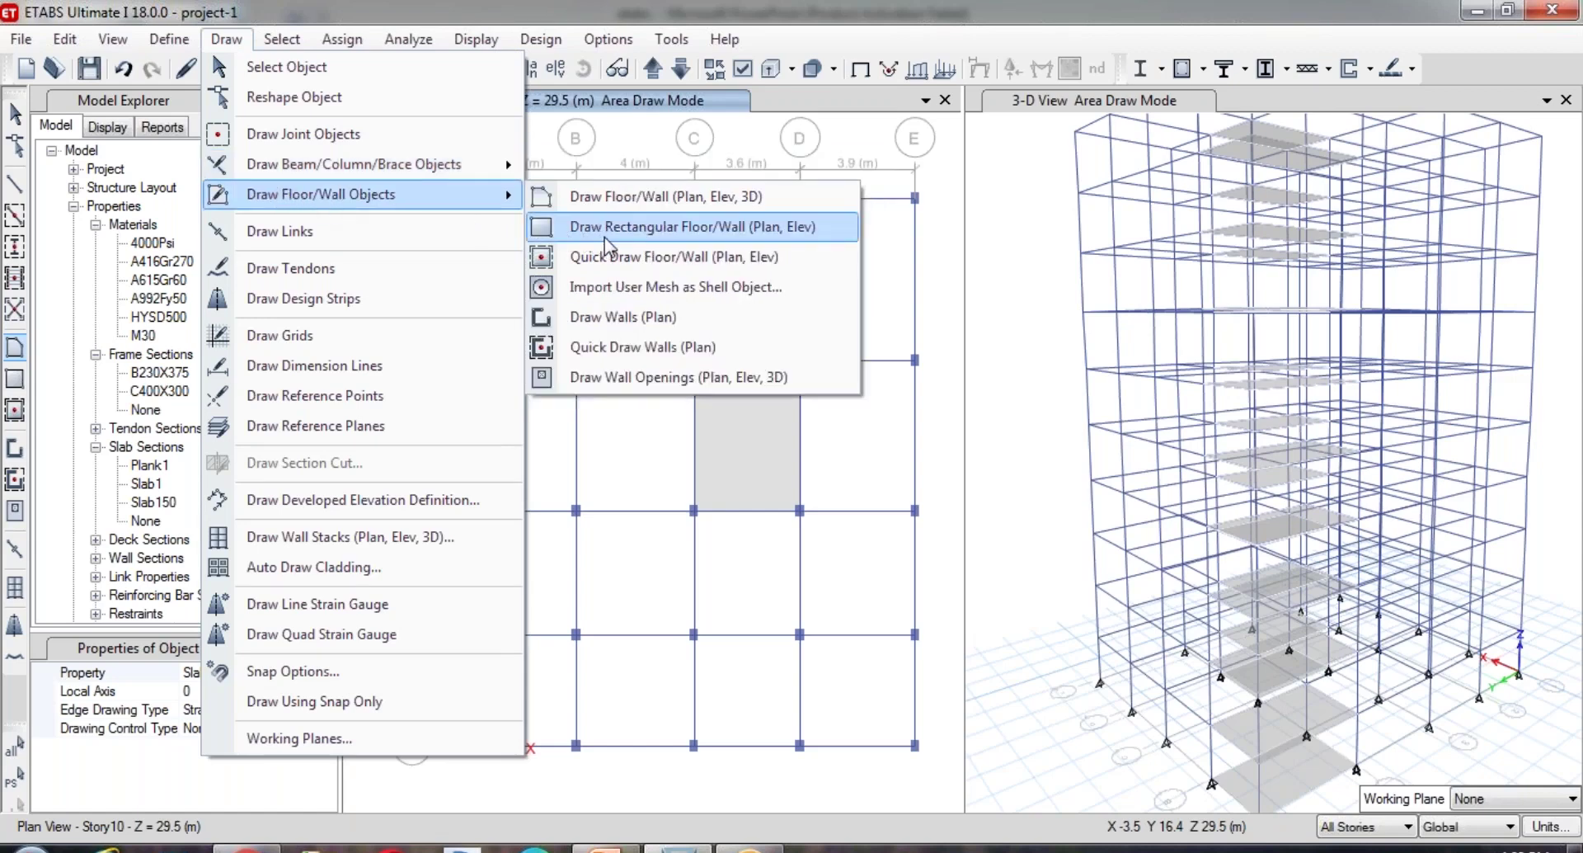
left_click(654, 240)
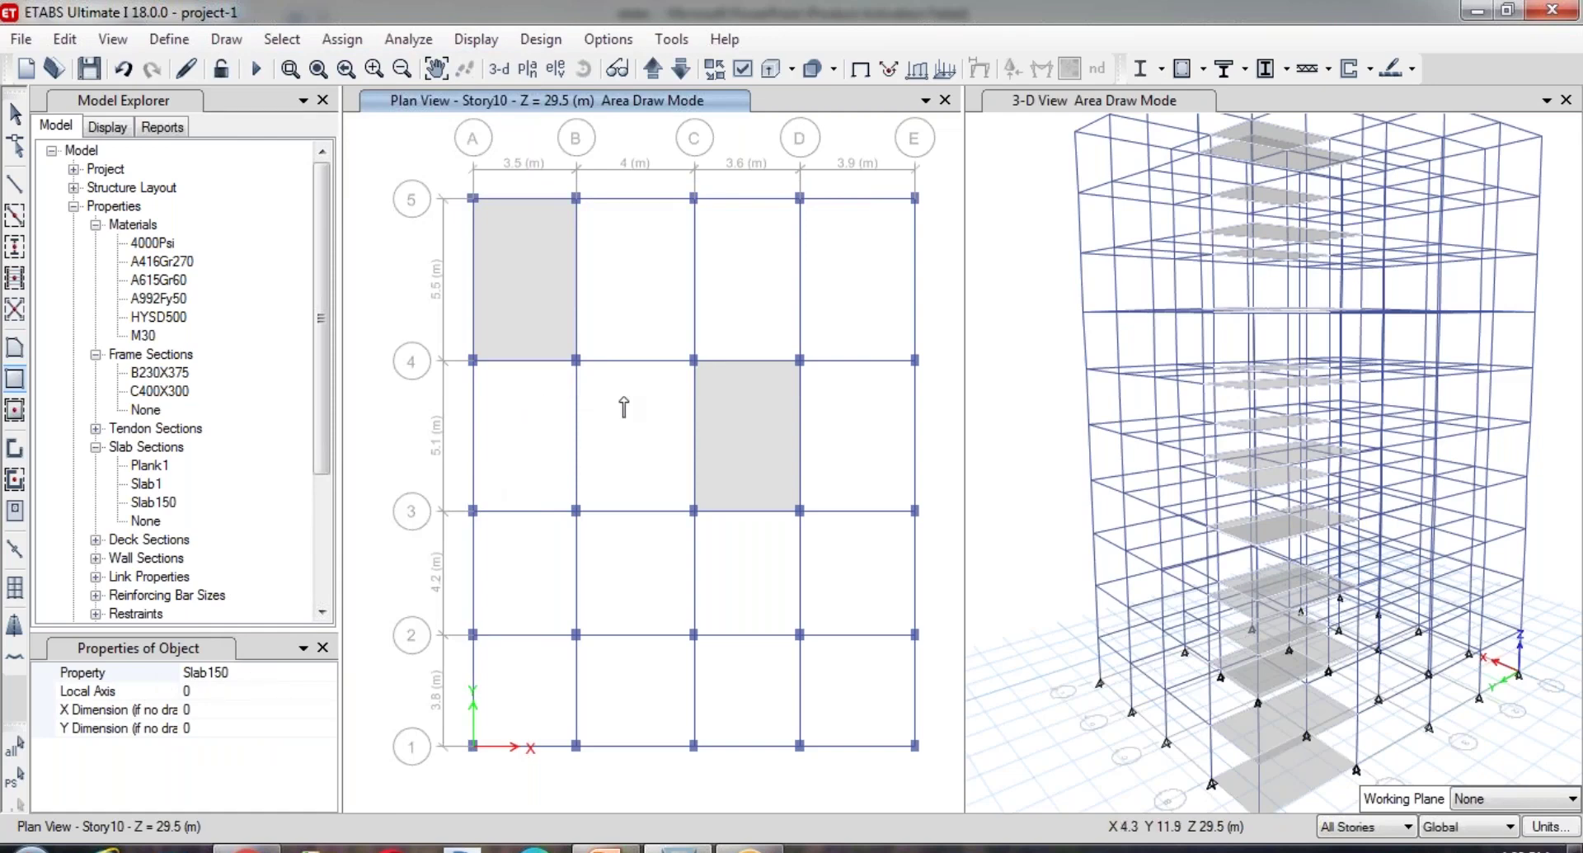
left_click(577, 361)
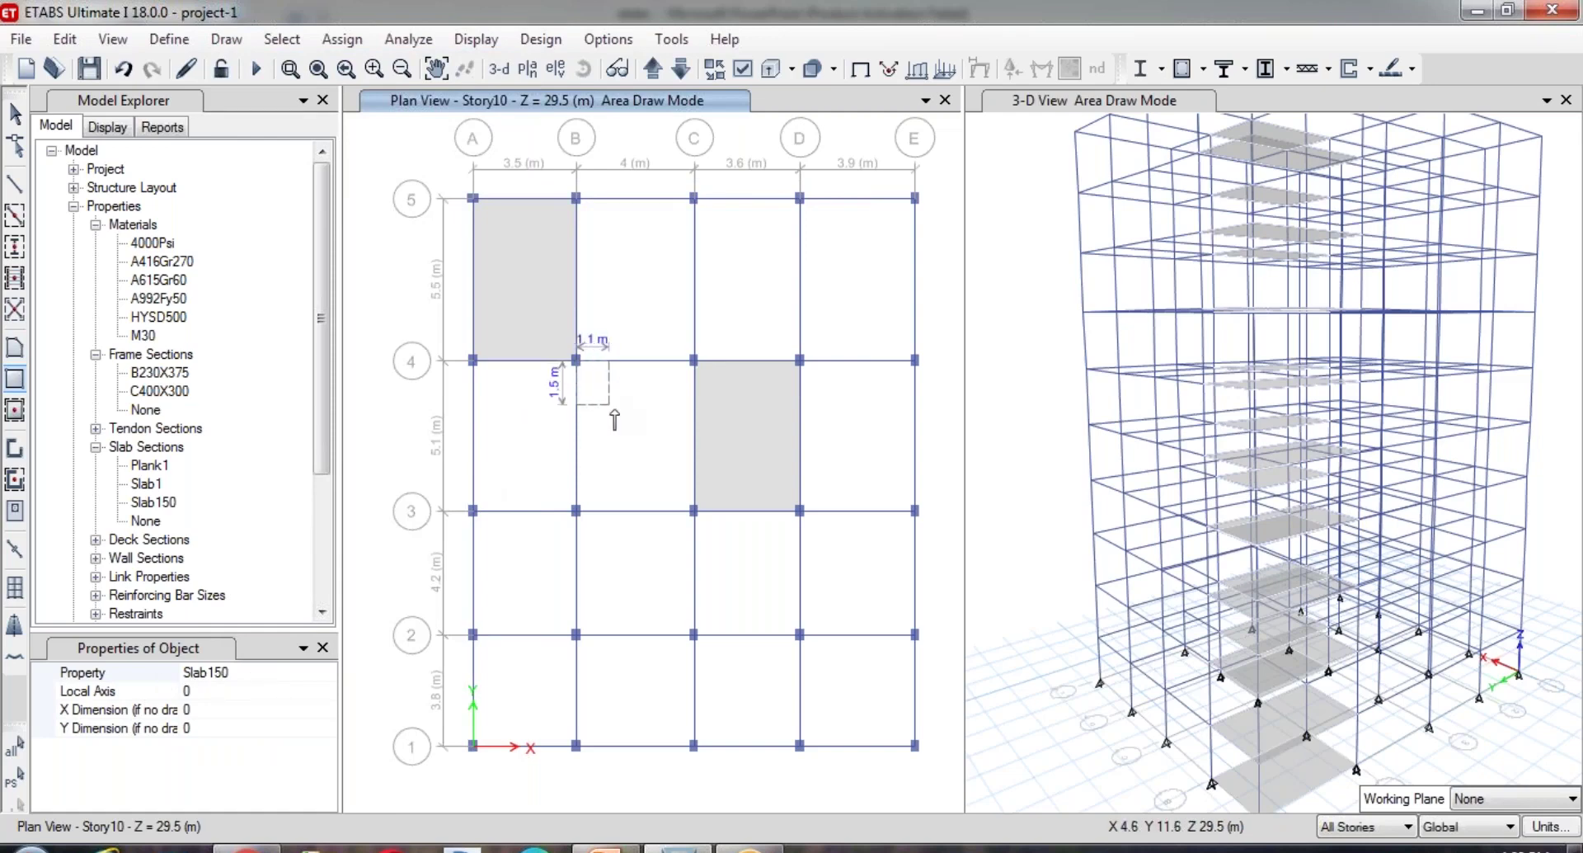
left_click(693, 511)
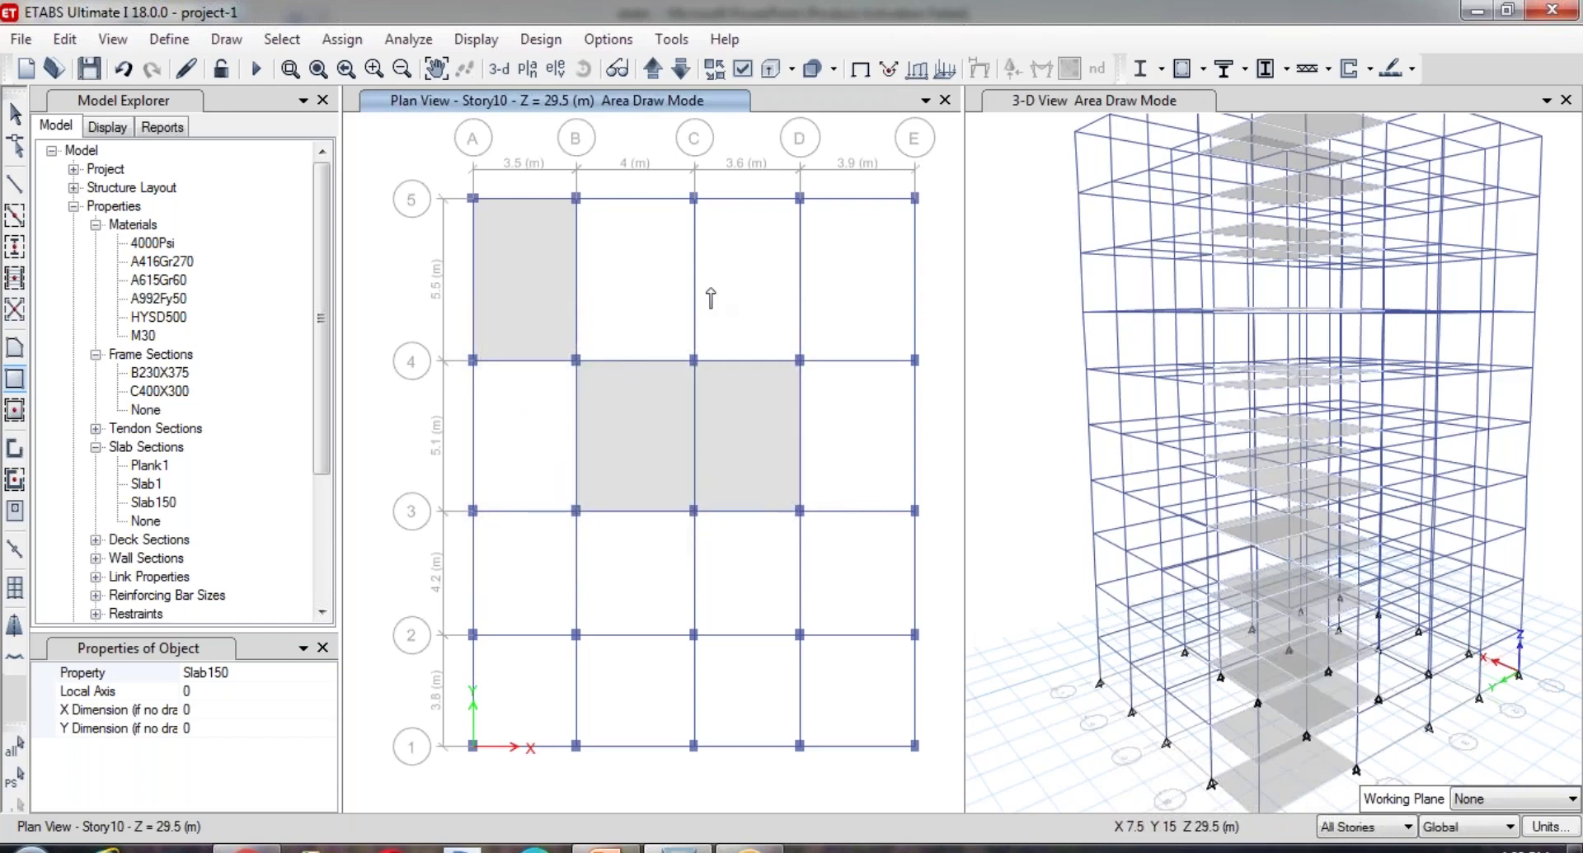
left_click(799, 198)
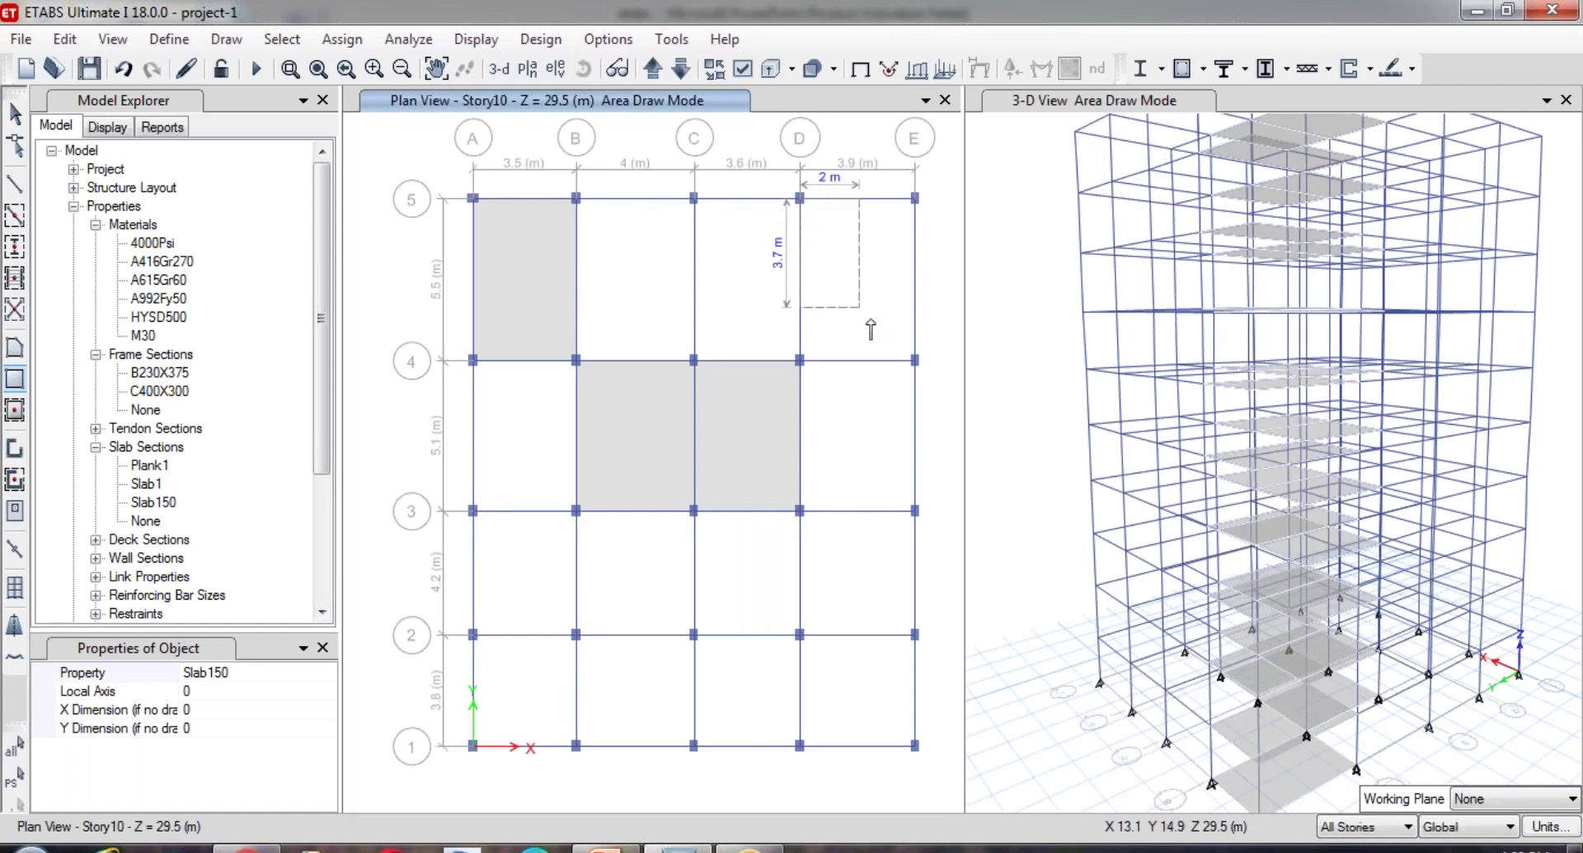
left_click(914, 360)
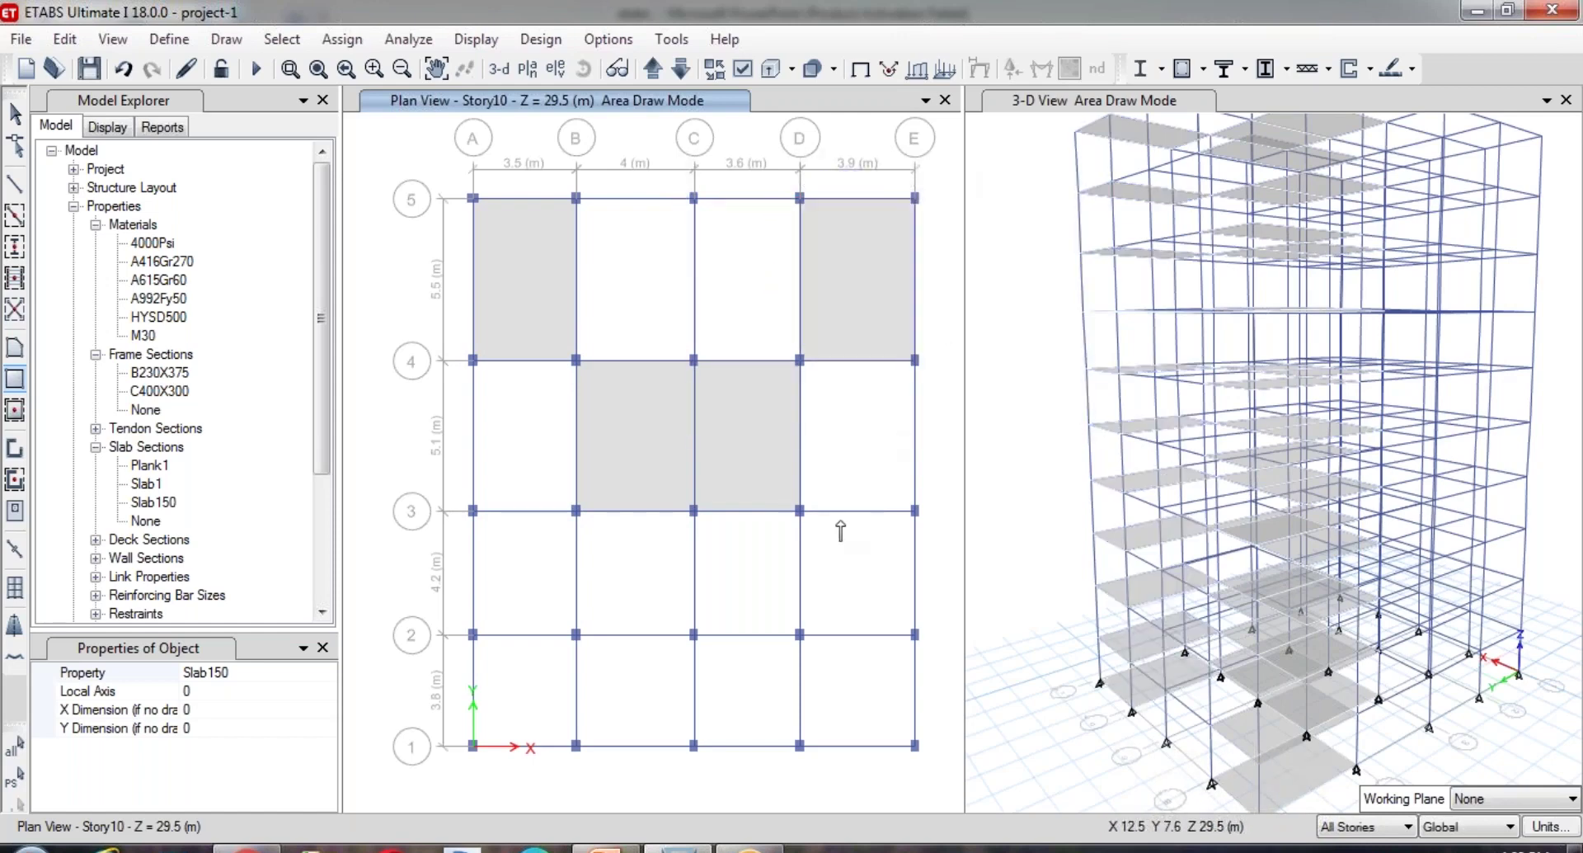
- Draw rectangular Slab150 floors in the bays C–D/1–2 and A–B/2–3 on all stories, and end rectangular drawing
left_click(694, 634)
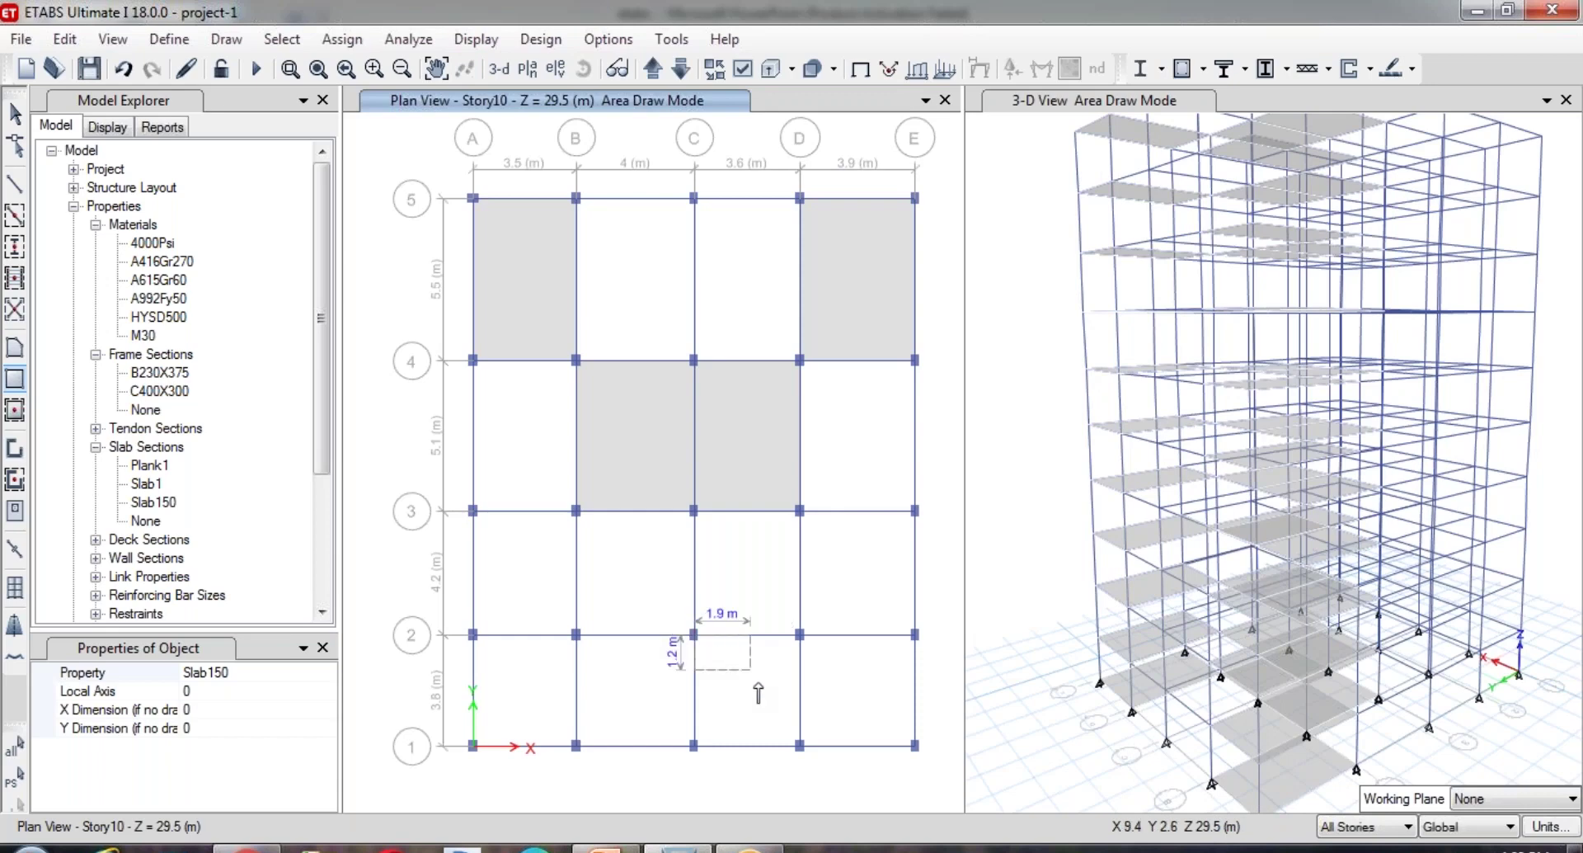
left_click(800, 747)
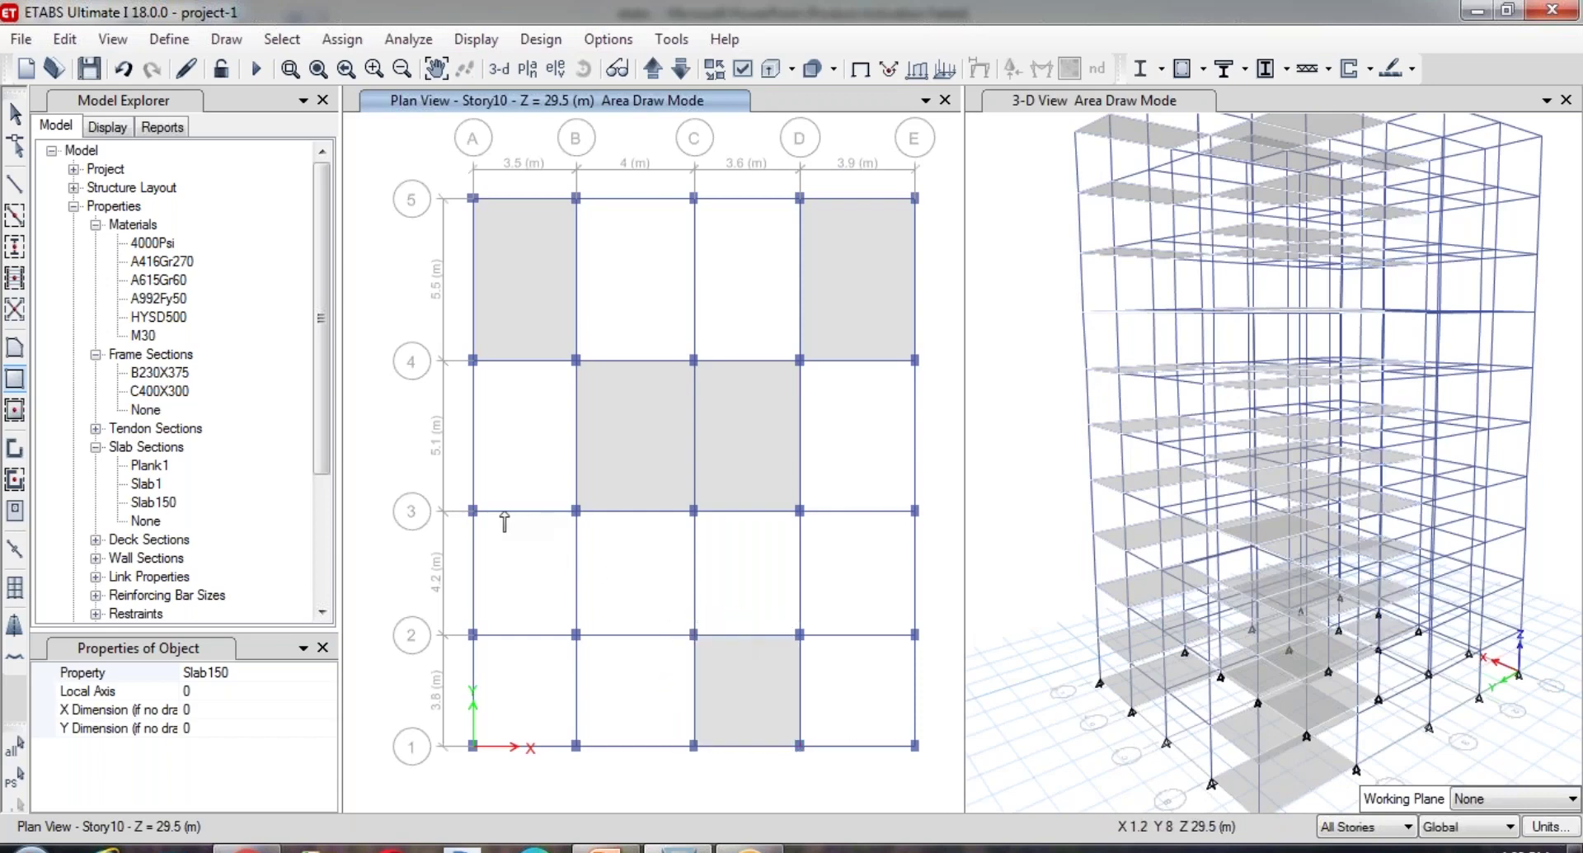
left_click(473, 511)
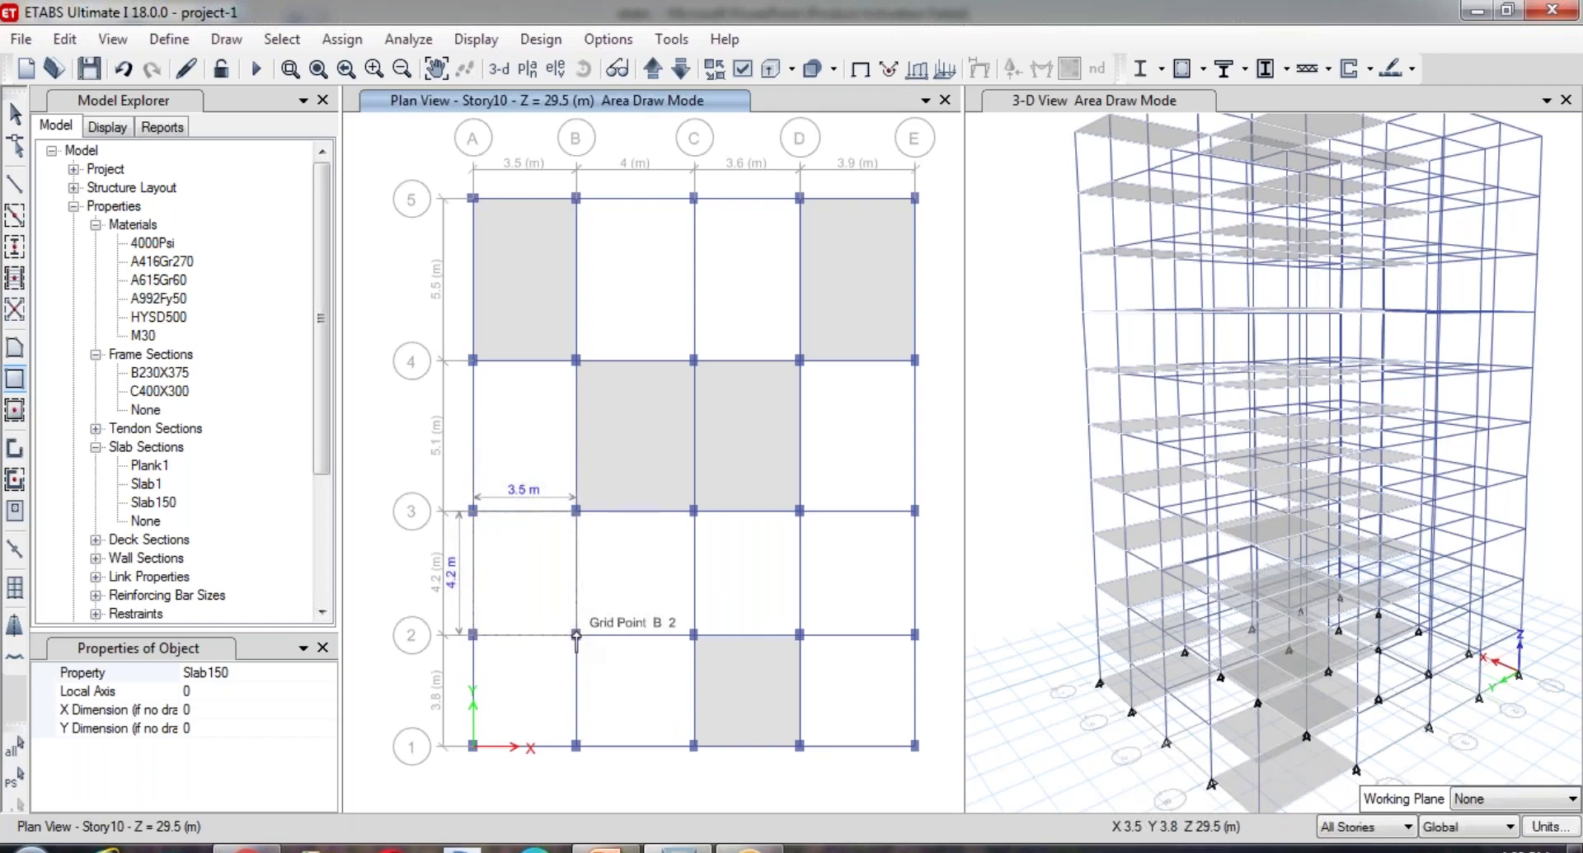
left_click(576, 634)
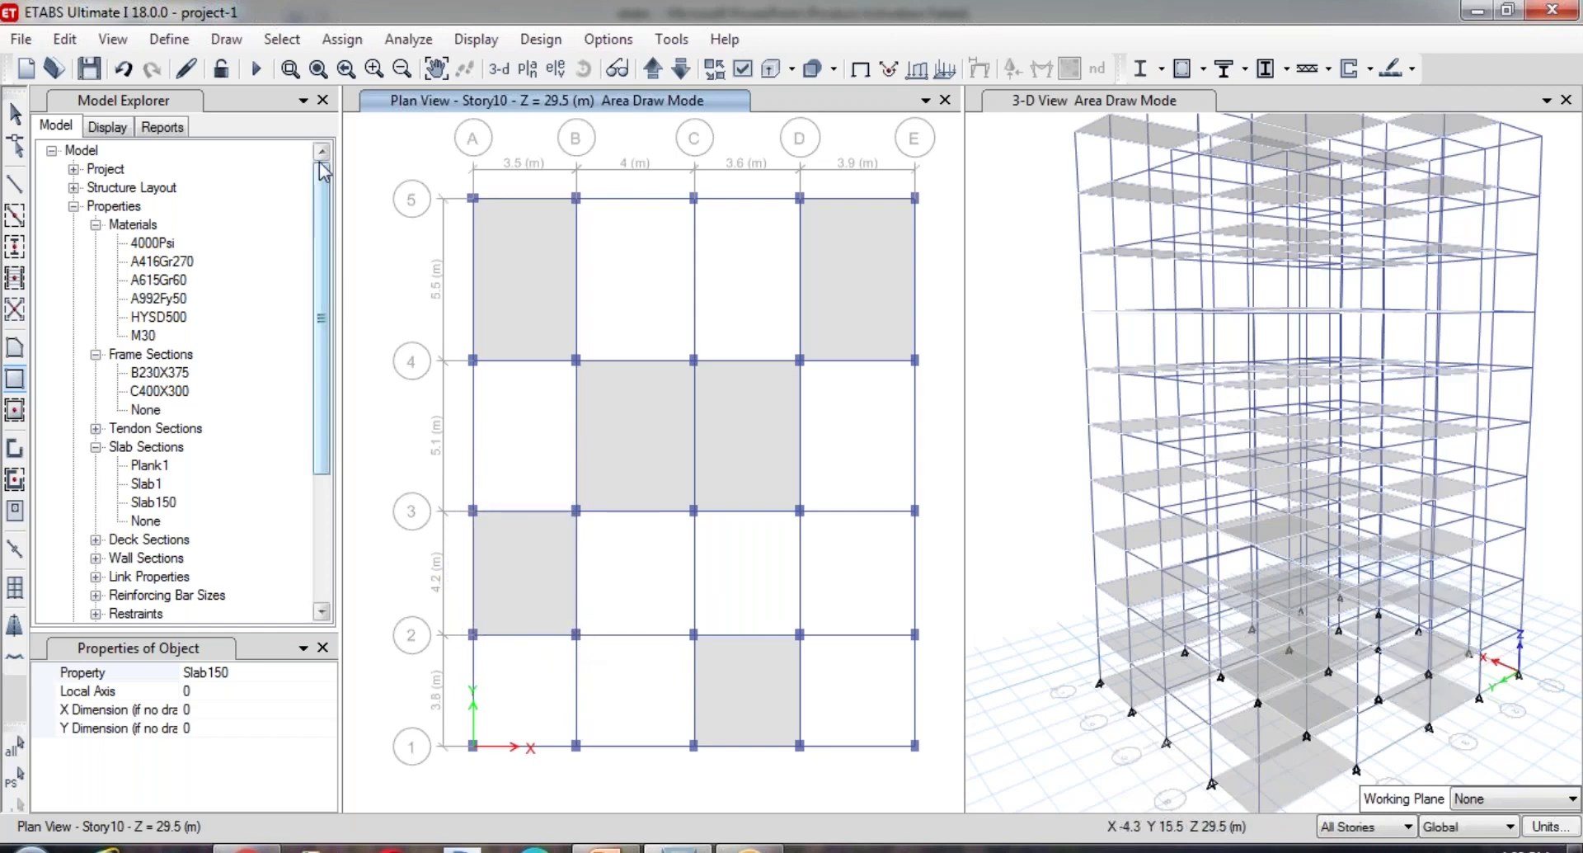
key("Escape")
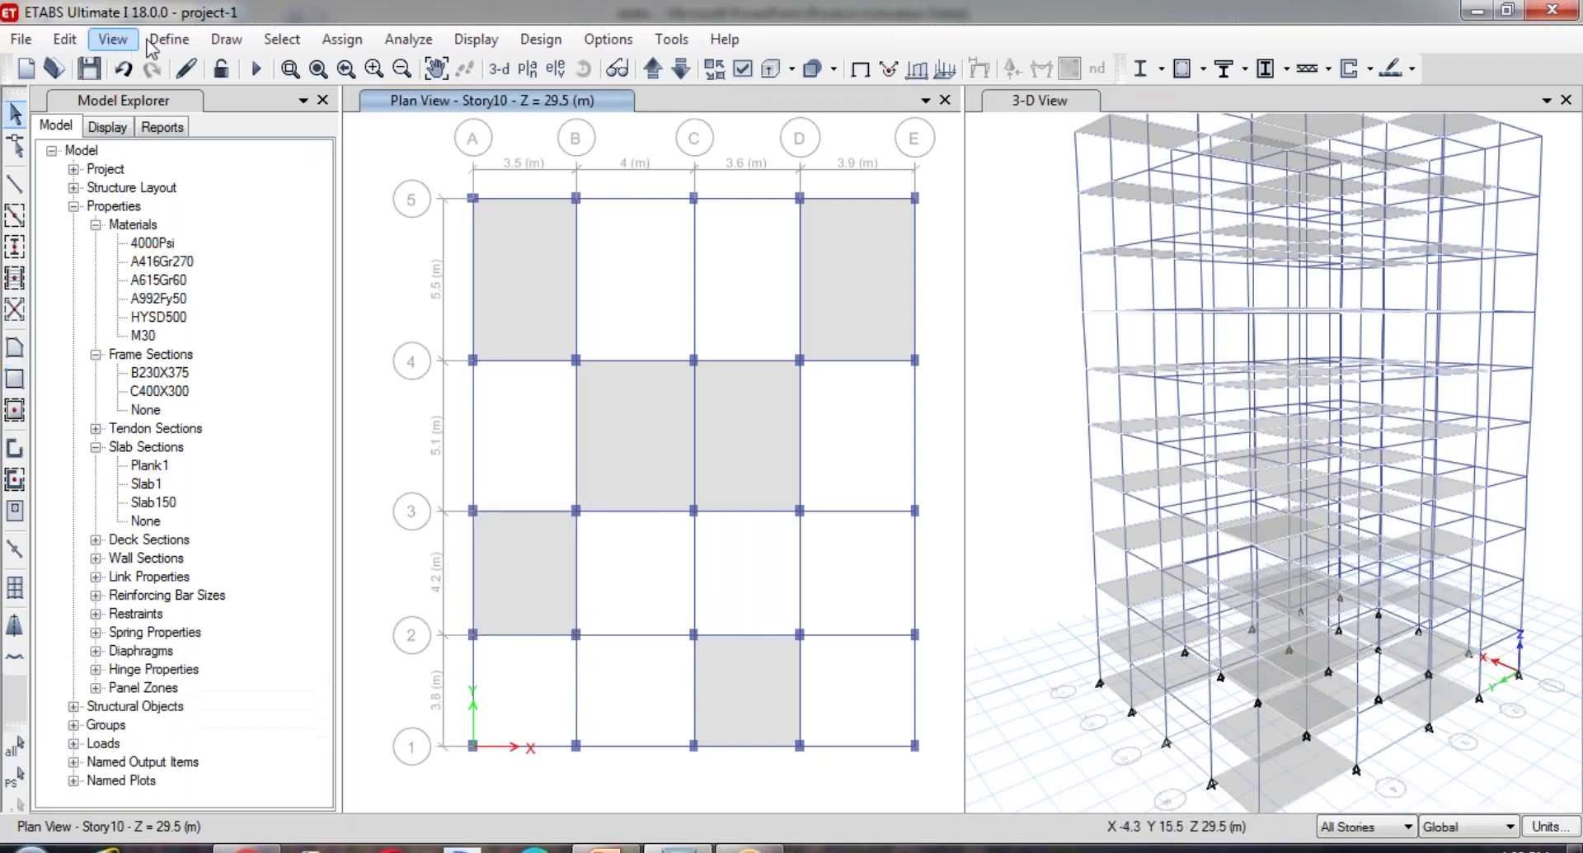
- Quick-draw Slab150 floors in bays B–C/4–5, C–D/4–5, D–E/3–4, D–E/2–3 and C–D/2–3 on all stories
left_click(226, 39)
mouse_move(279, 195)
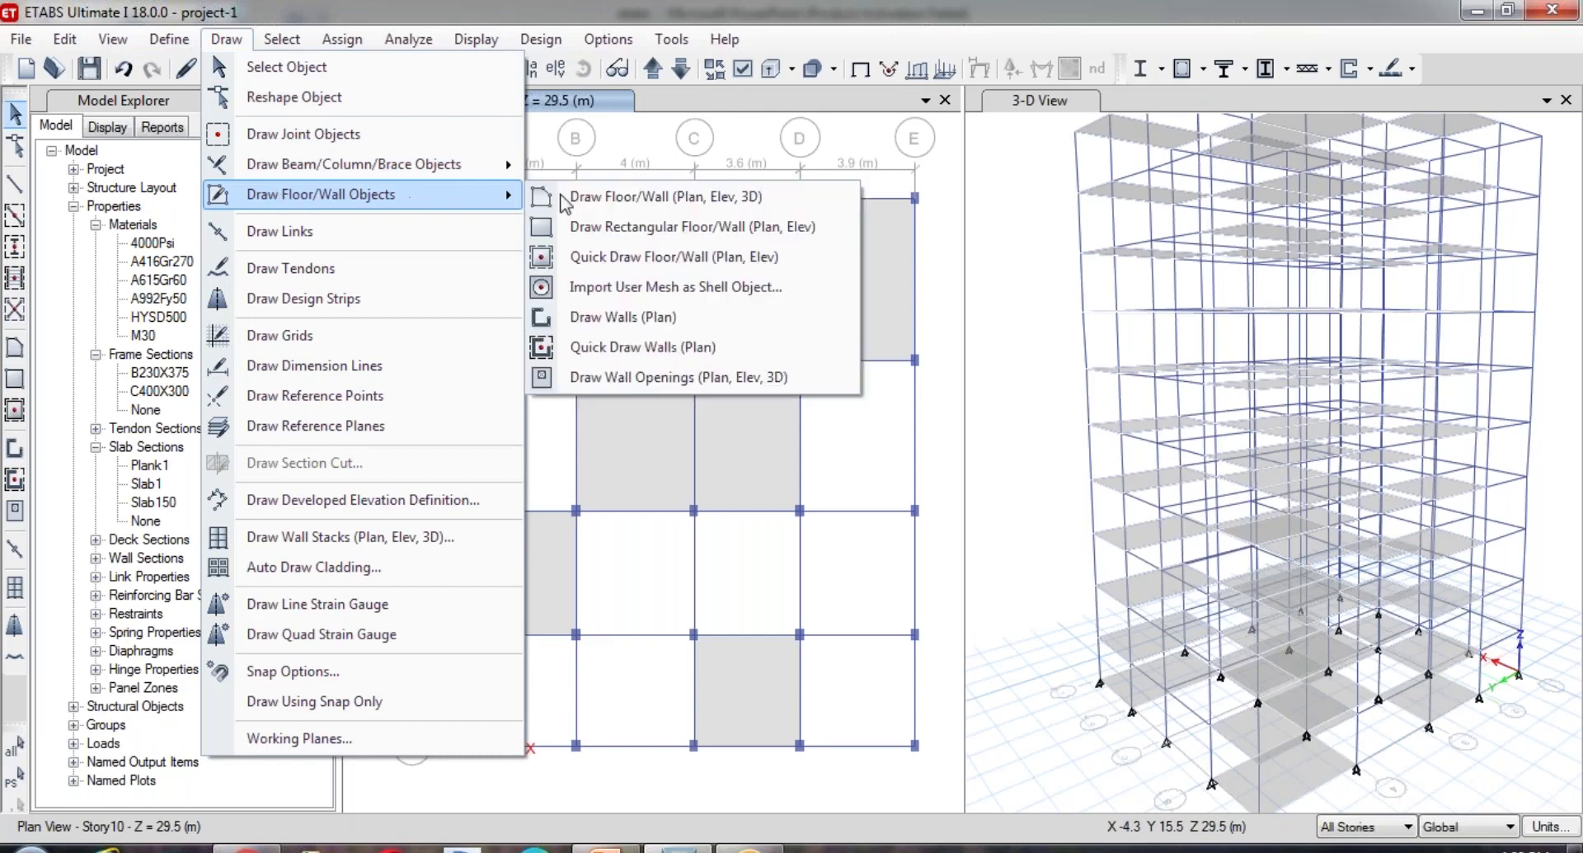
left_click(665, 258)
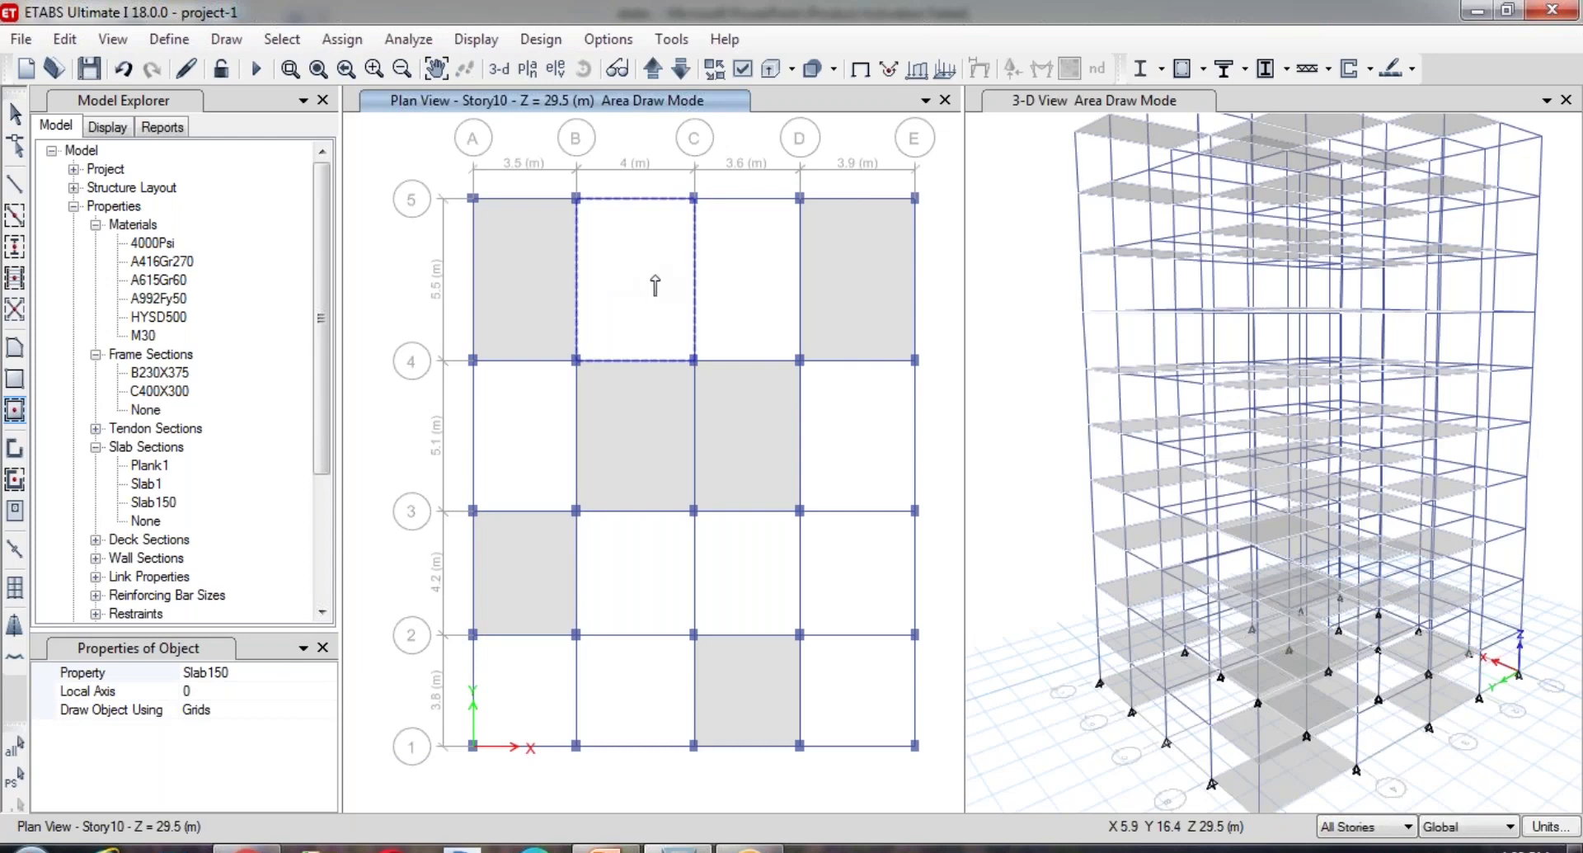
left_click(635, 313)
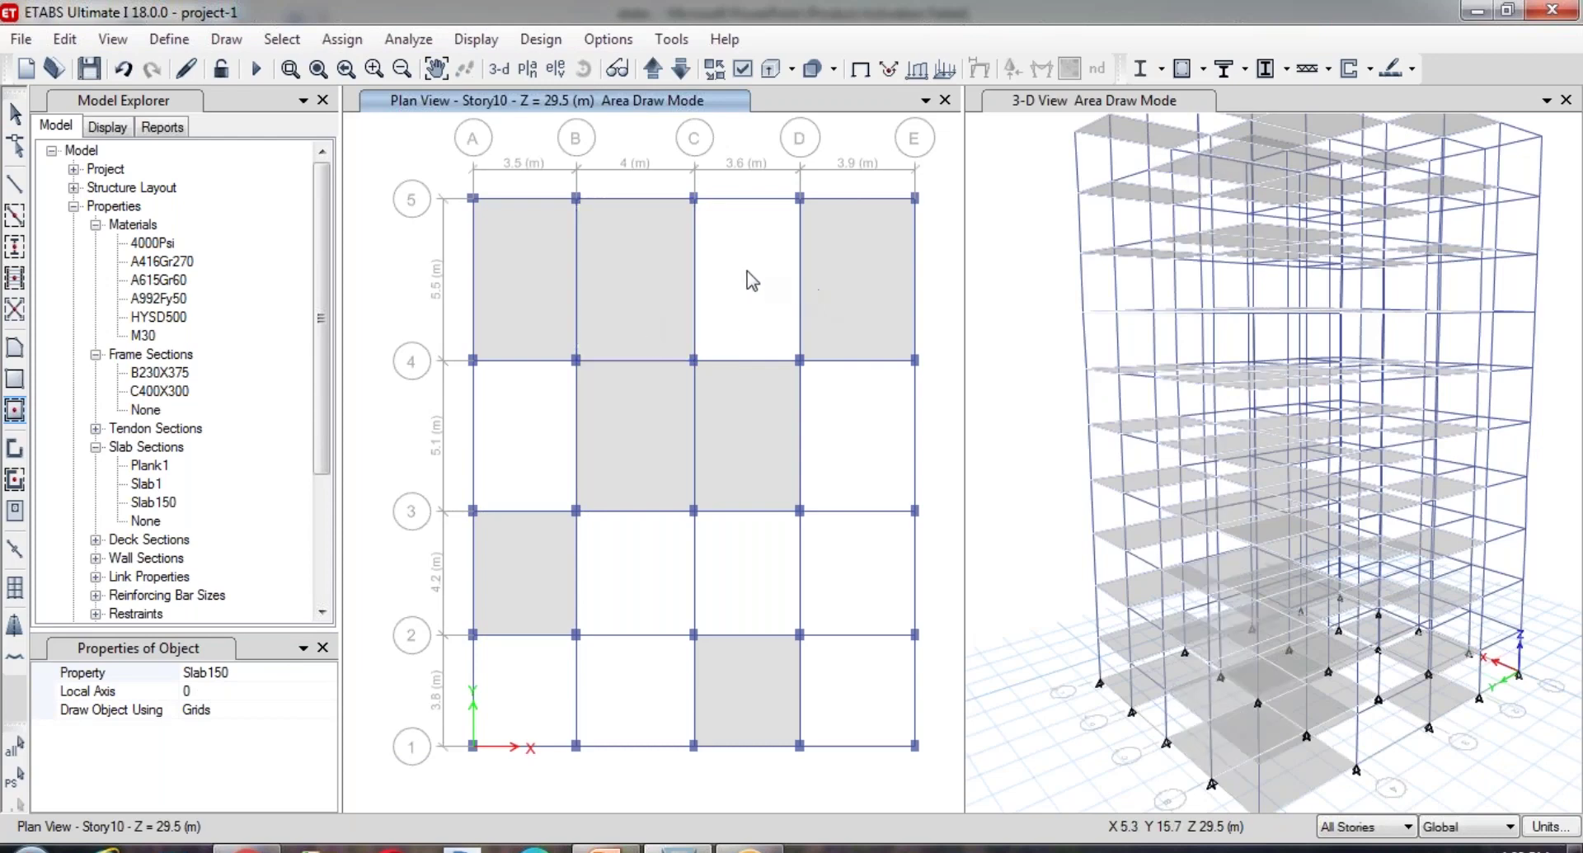
left_click(767, 314)
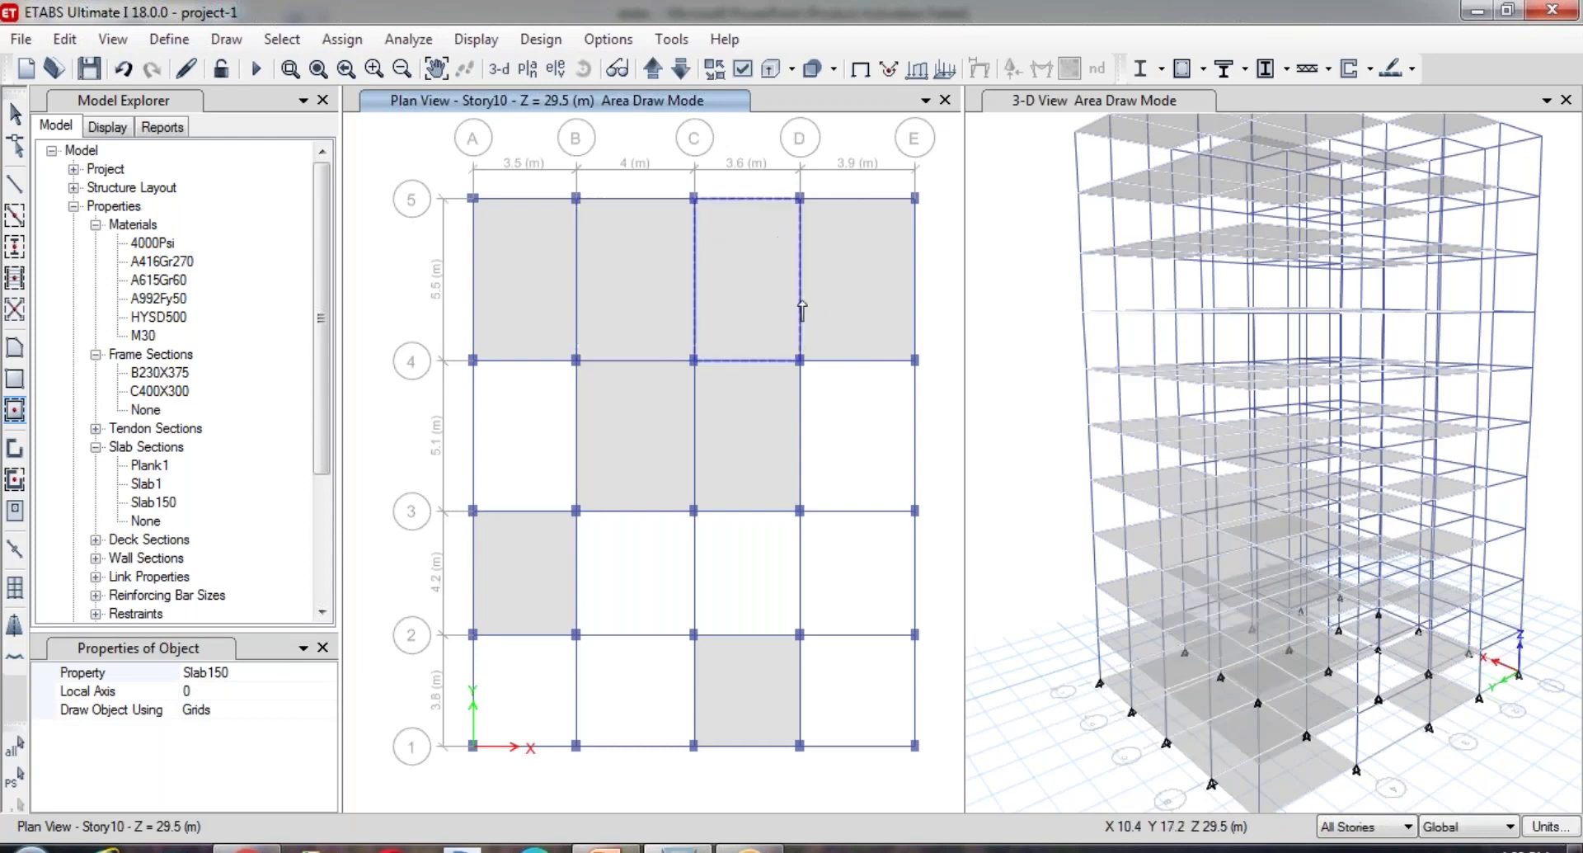
left_click(841, 495)
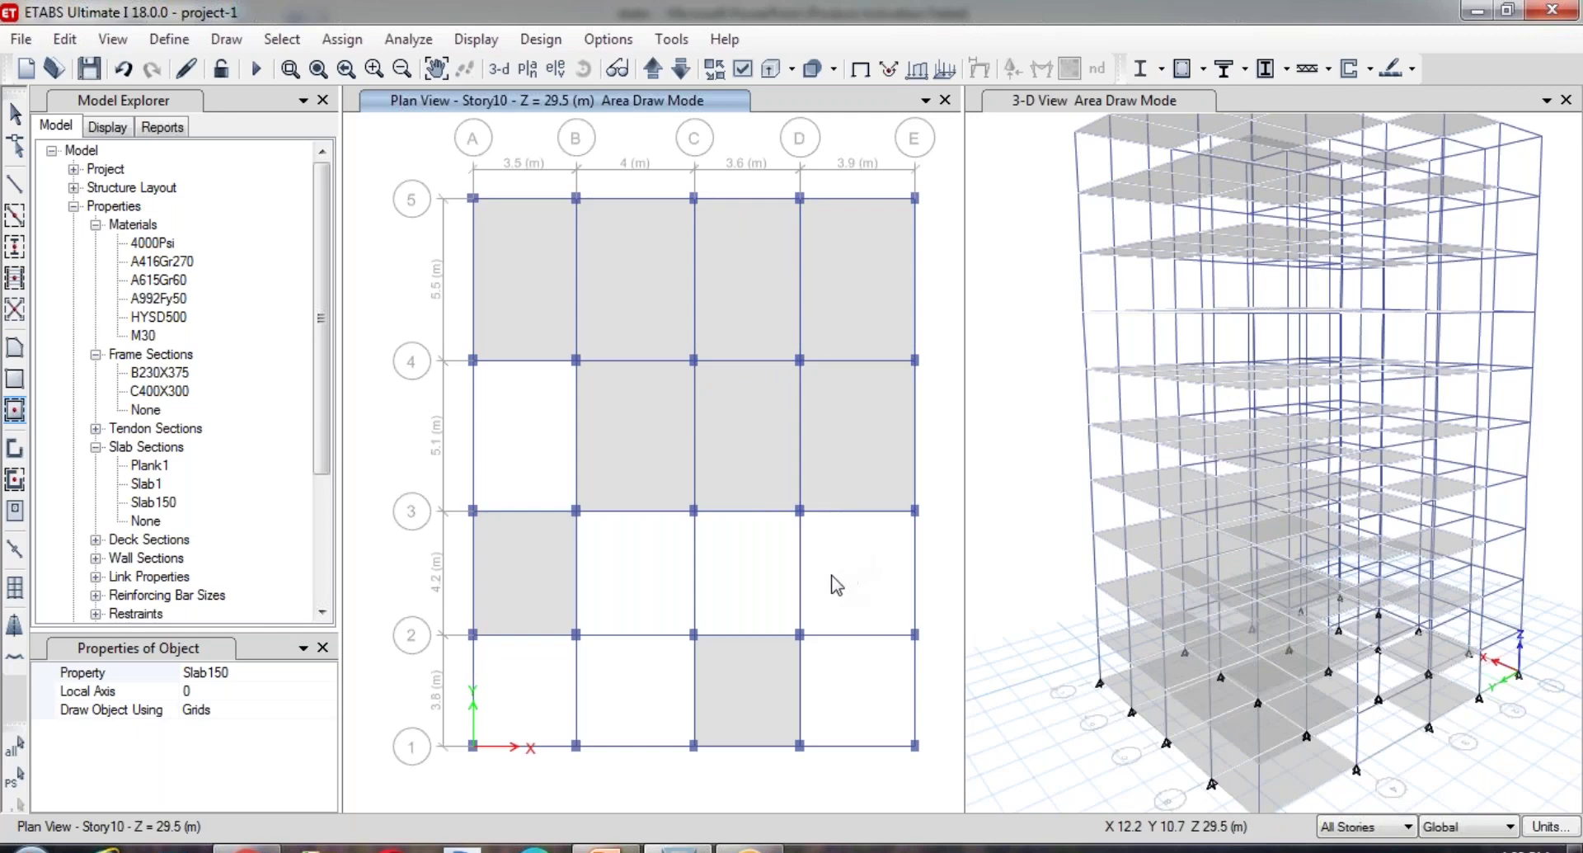
left_click(837, 584)
left_click(759, 584)
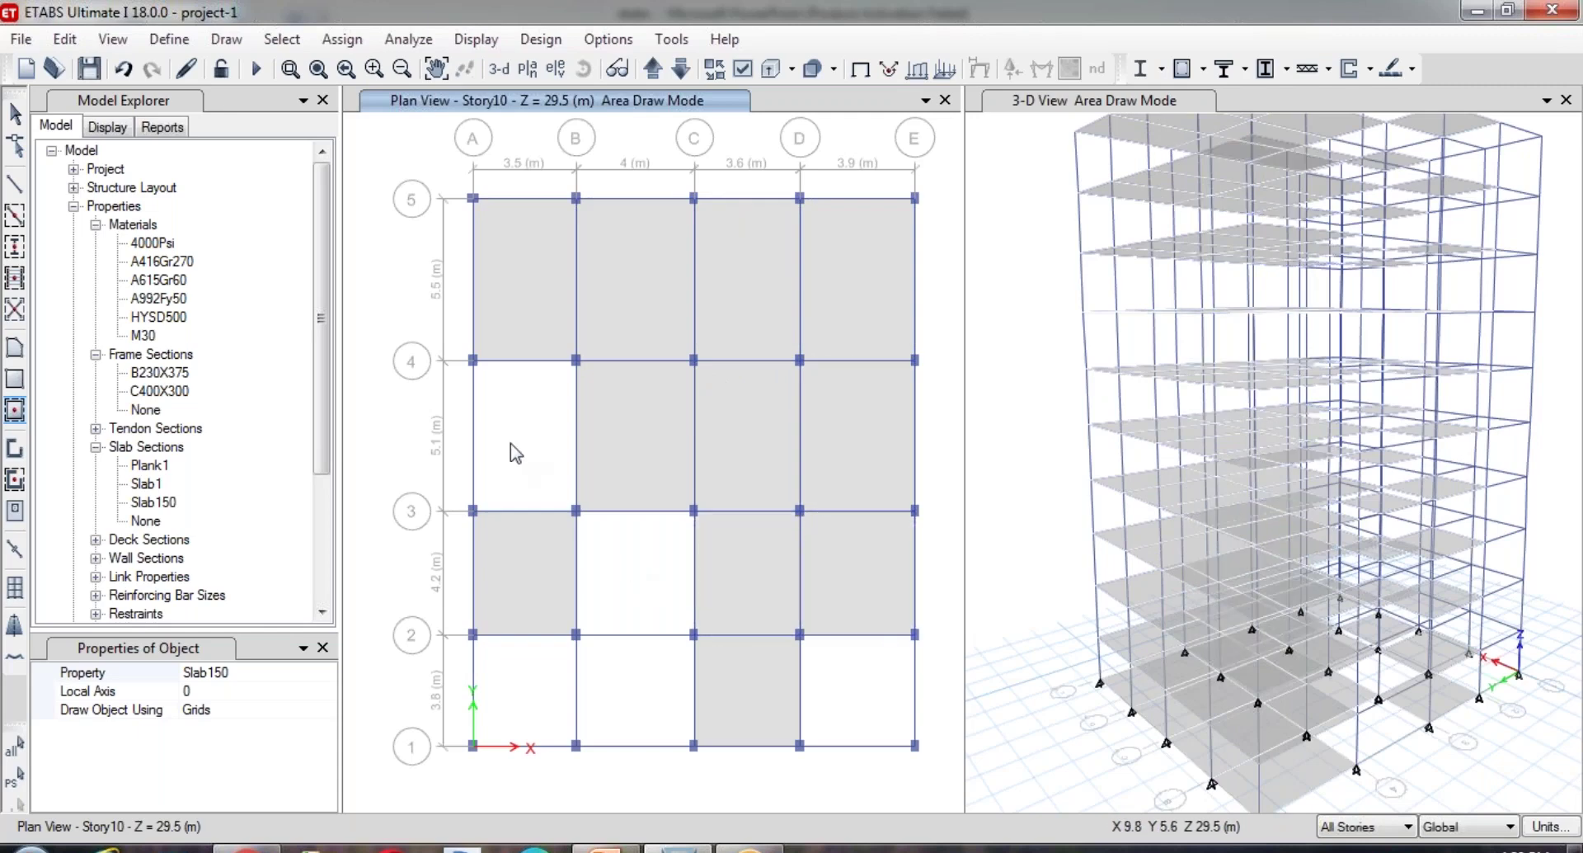
- Quick-draw Slab150 floors in all remaining empty bays, including A–B, B–C and D–E between grids 1 and 2, and end floor drawing
left_click(538, 697)
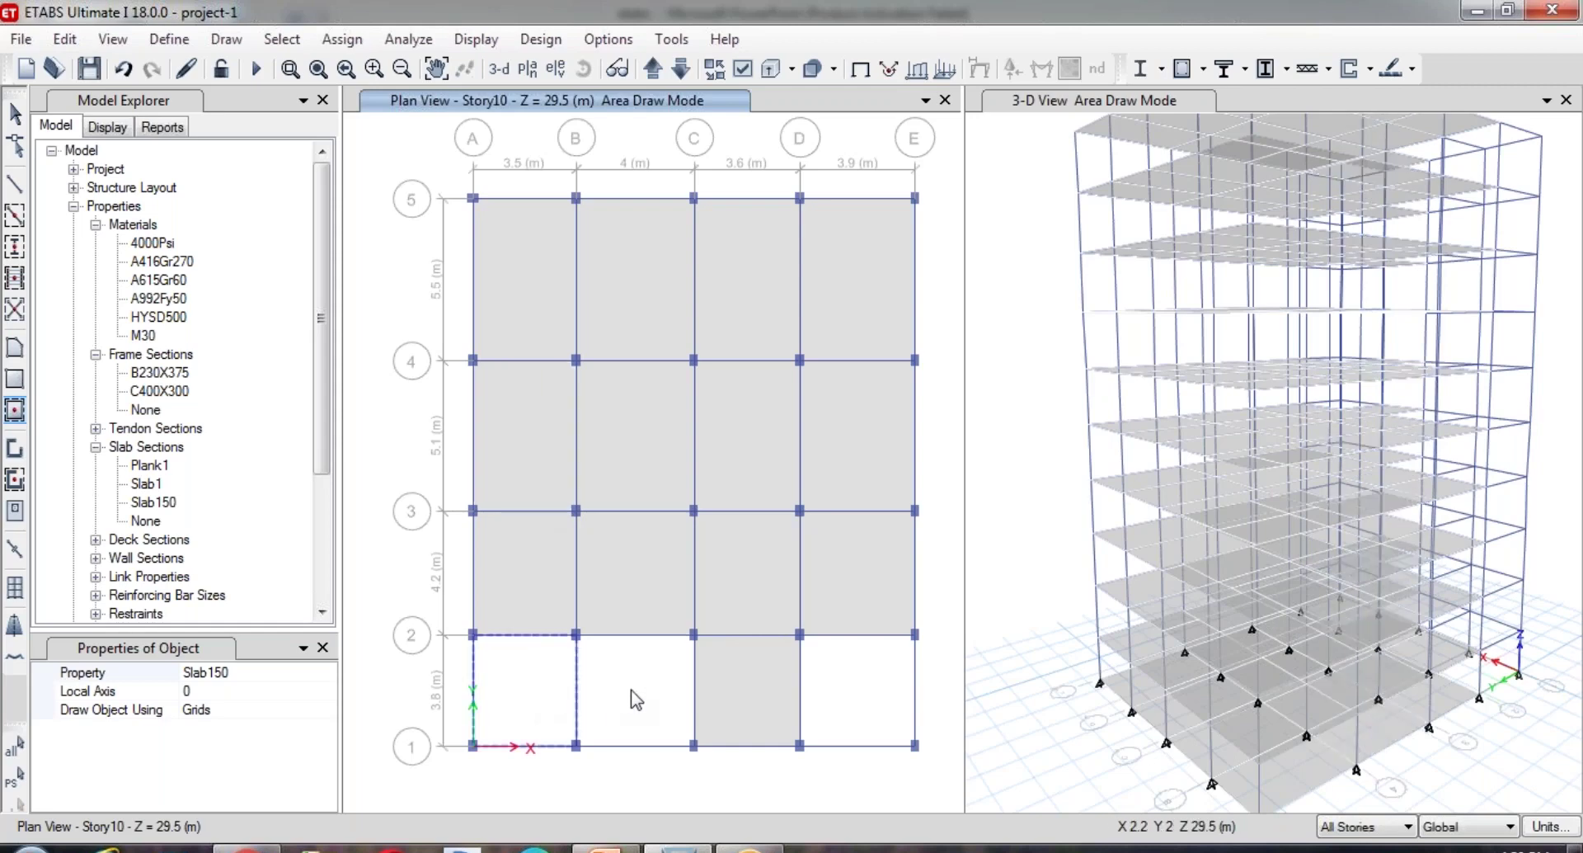
left_click(631, 698)
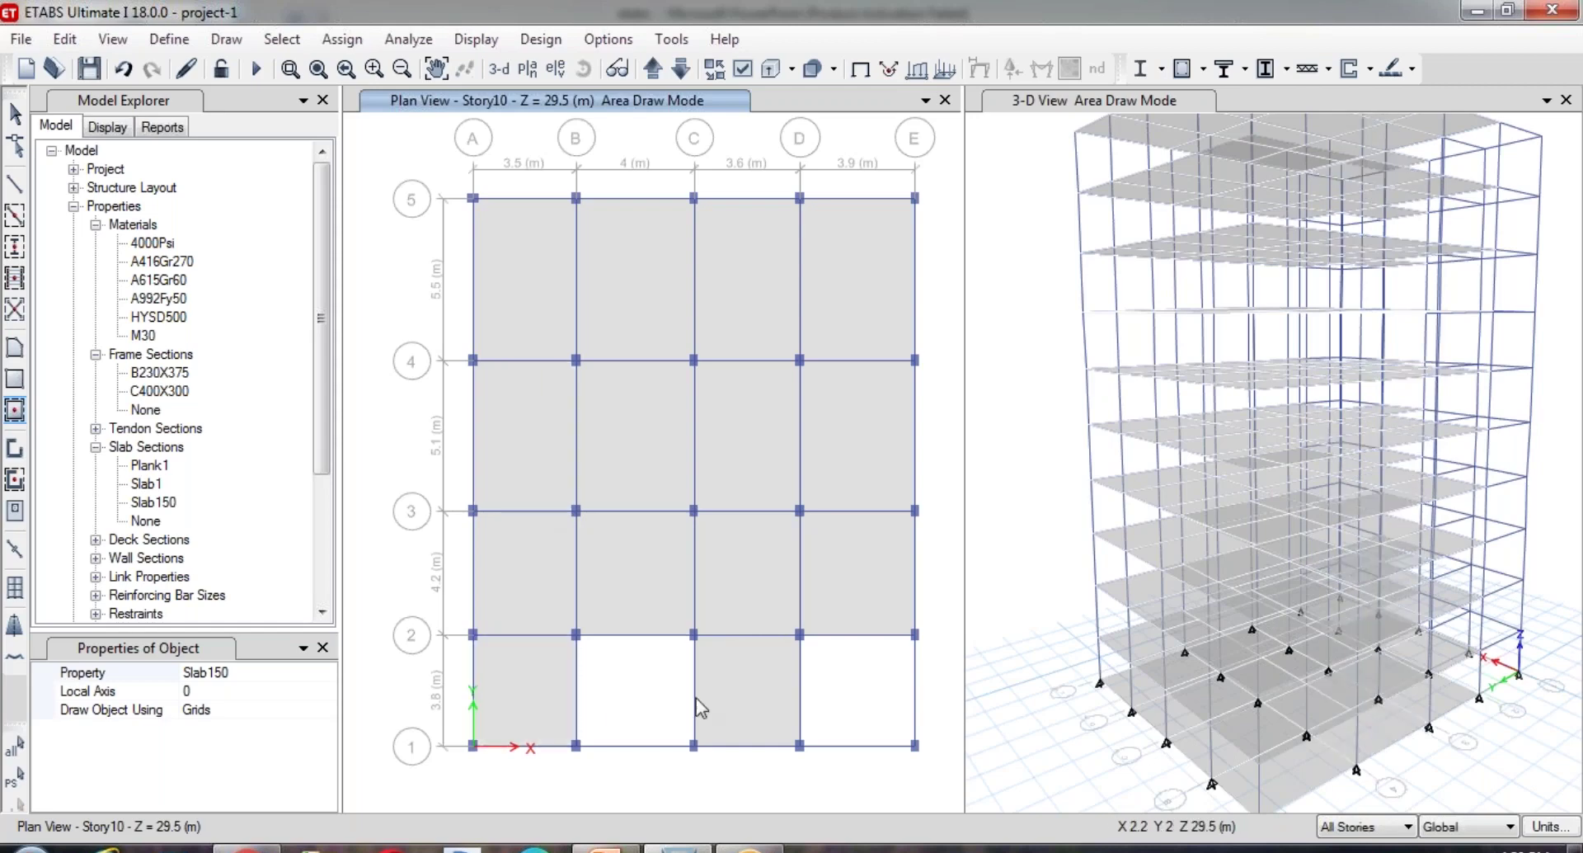
left_click(854, 690)
key("Escape")
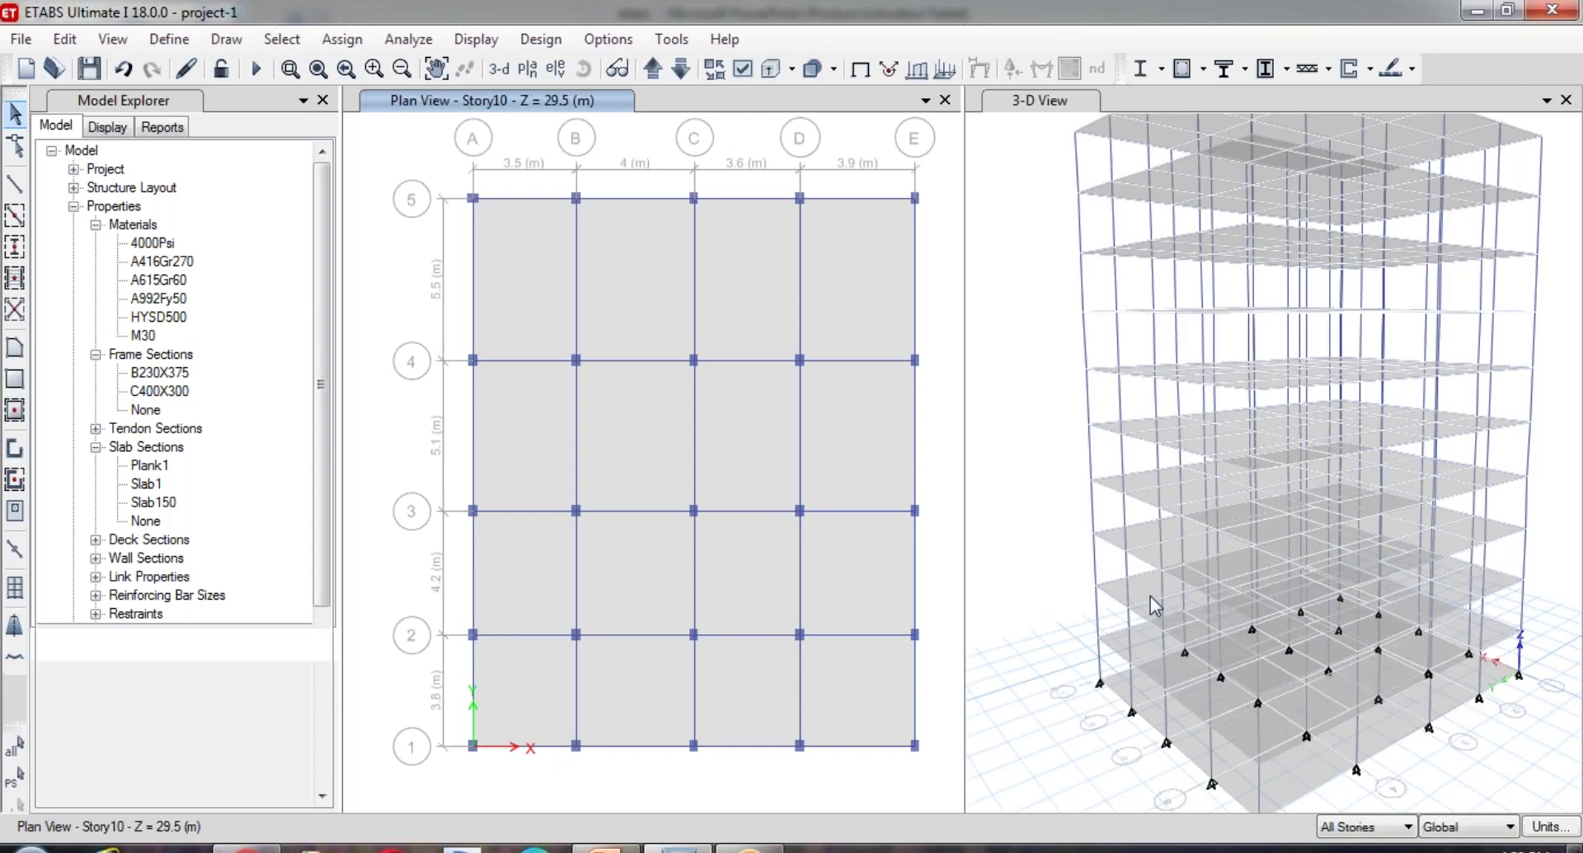
- Examine the base supports of the building in the 3-D view, and return to the Story10 plan view
left_click(1285, 553)
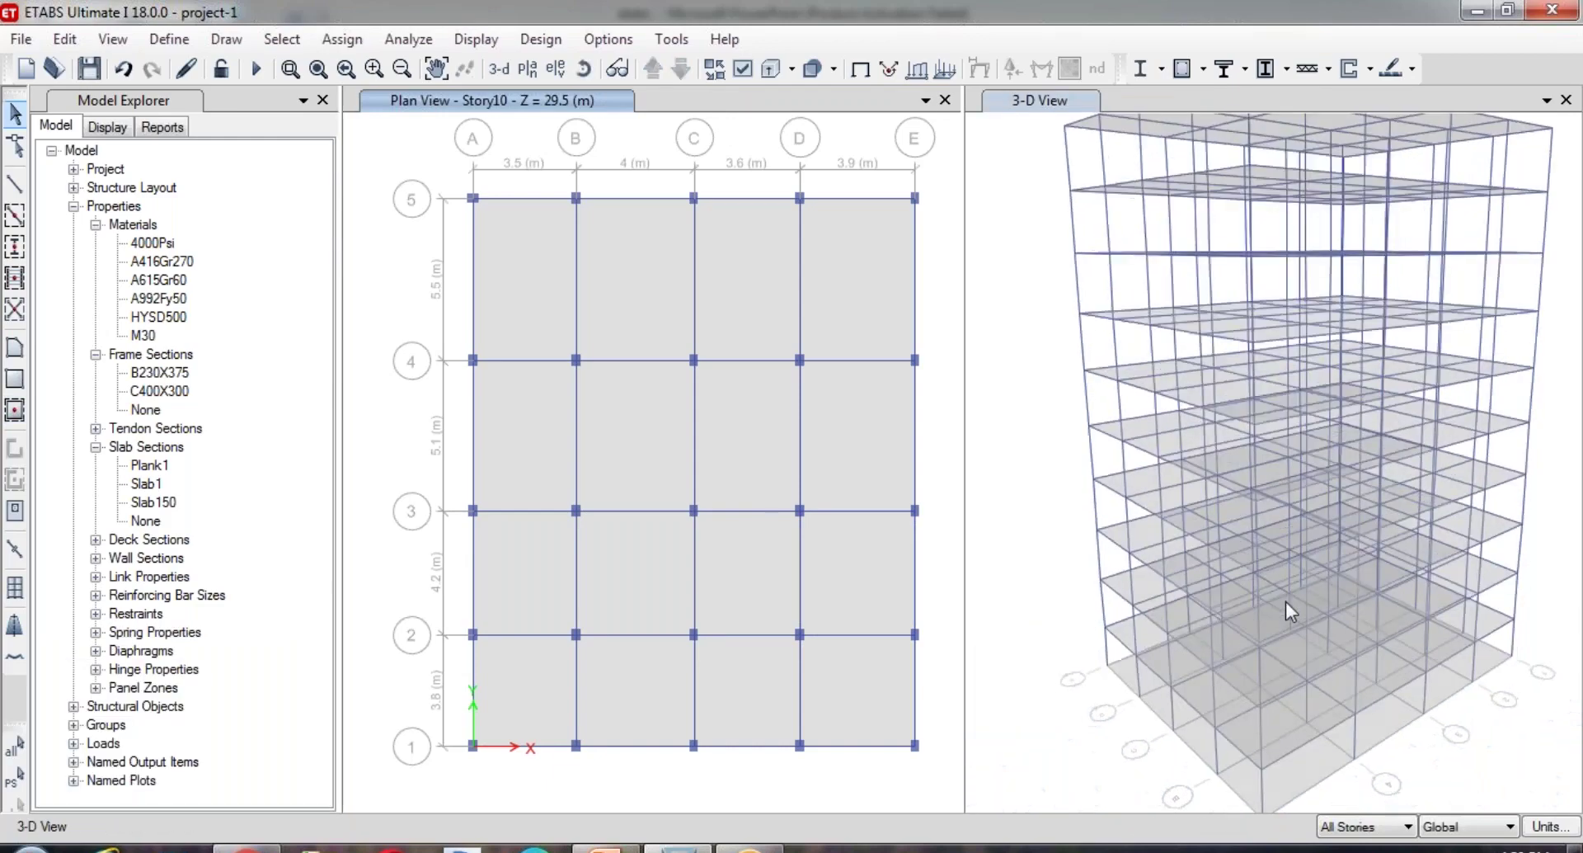
middle_click_drag(1293, 679, 1264, 606, "shift")
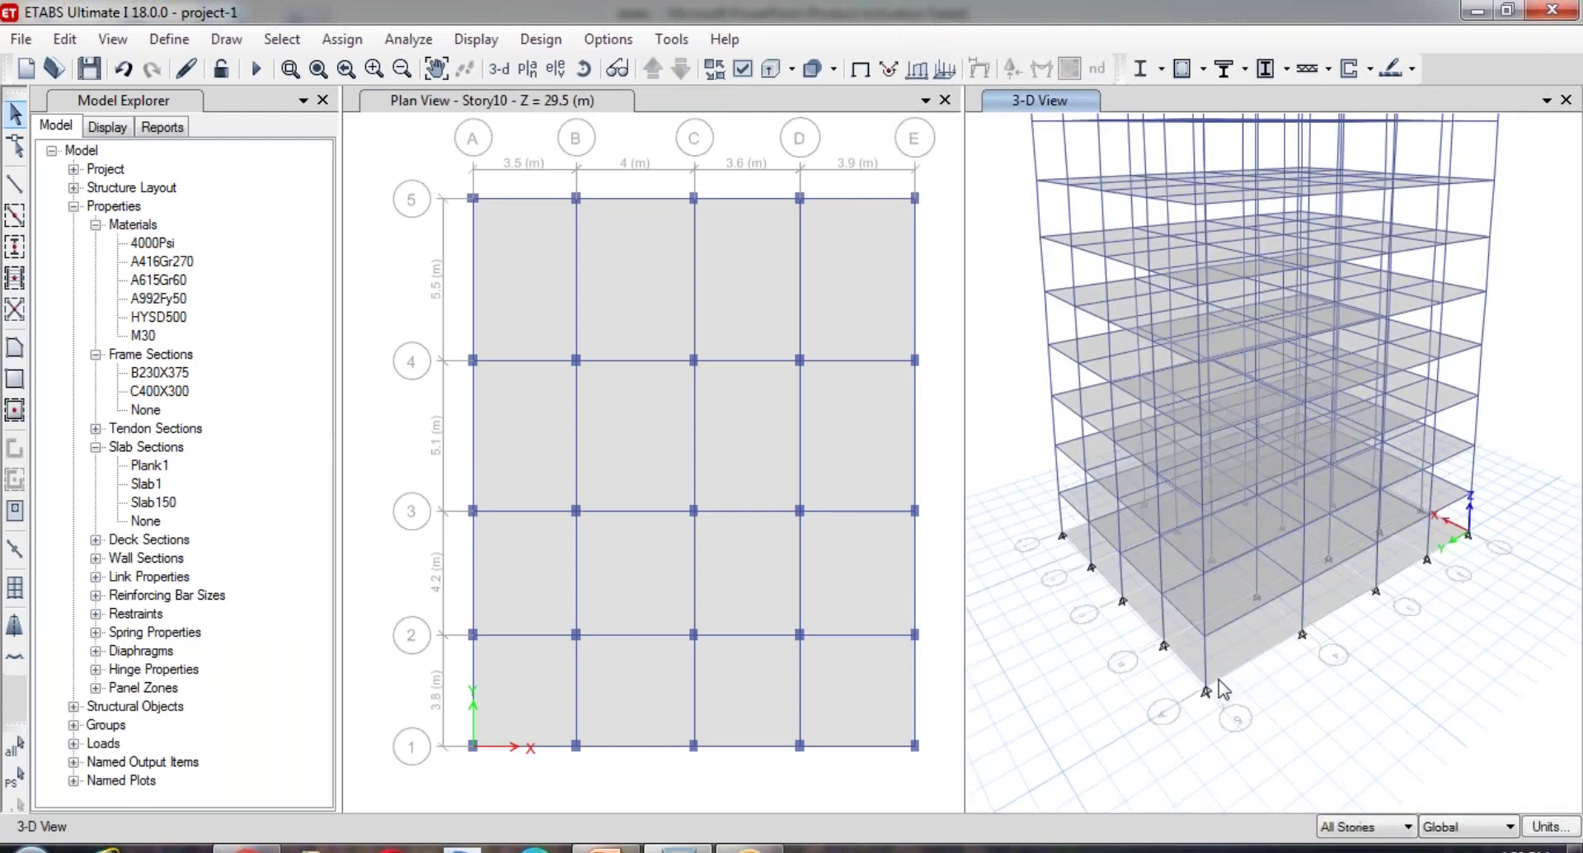
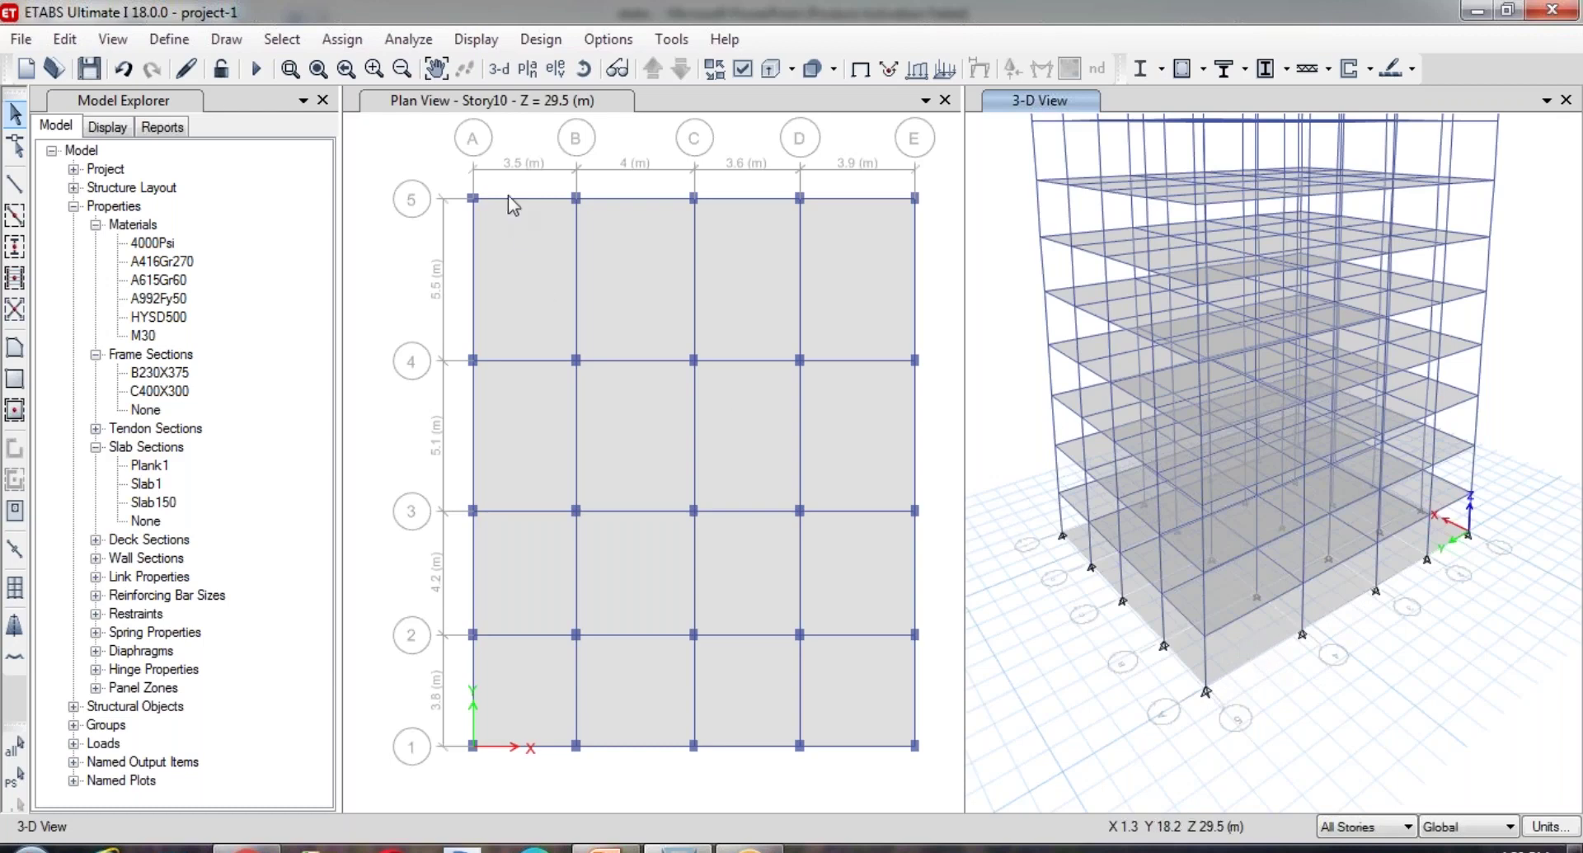
left_click(522, 107)
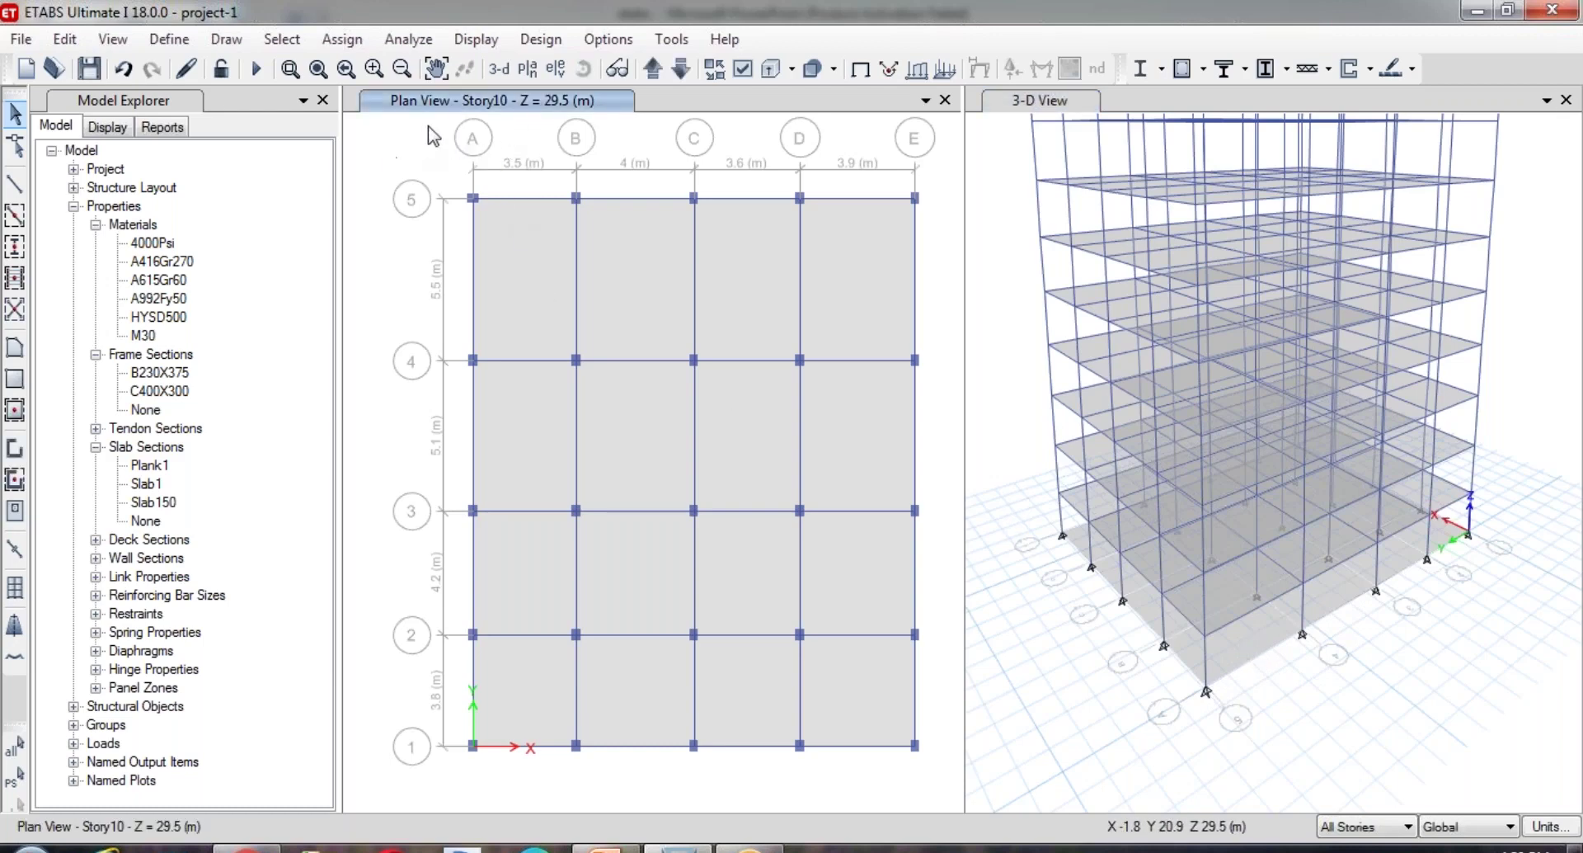
- Display the Base level in plan view and restrict the story scope to One Story
left_click(528, 70)
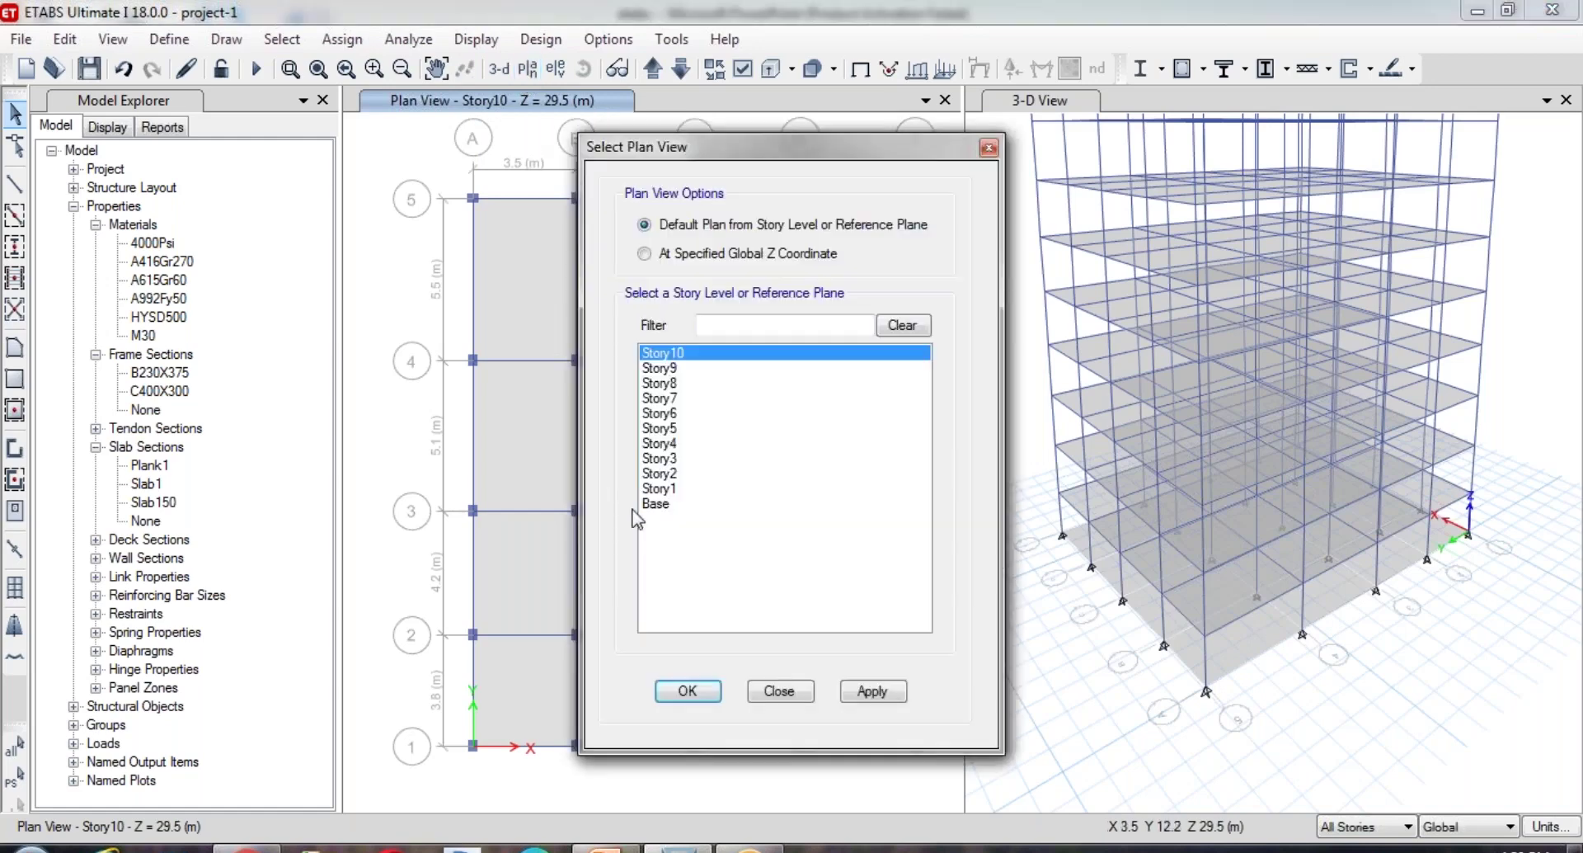
left_click(657, 505)
left_click(868, 691)
left_click(688, 691)
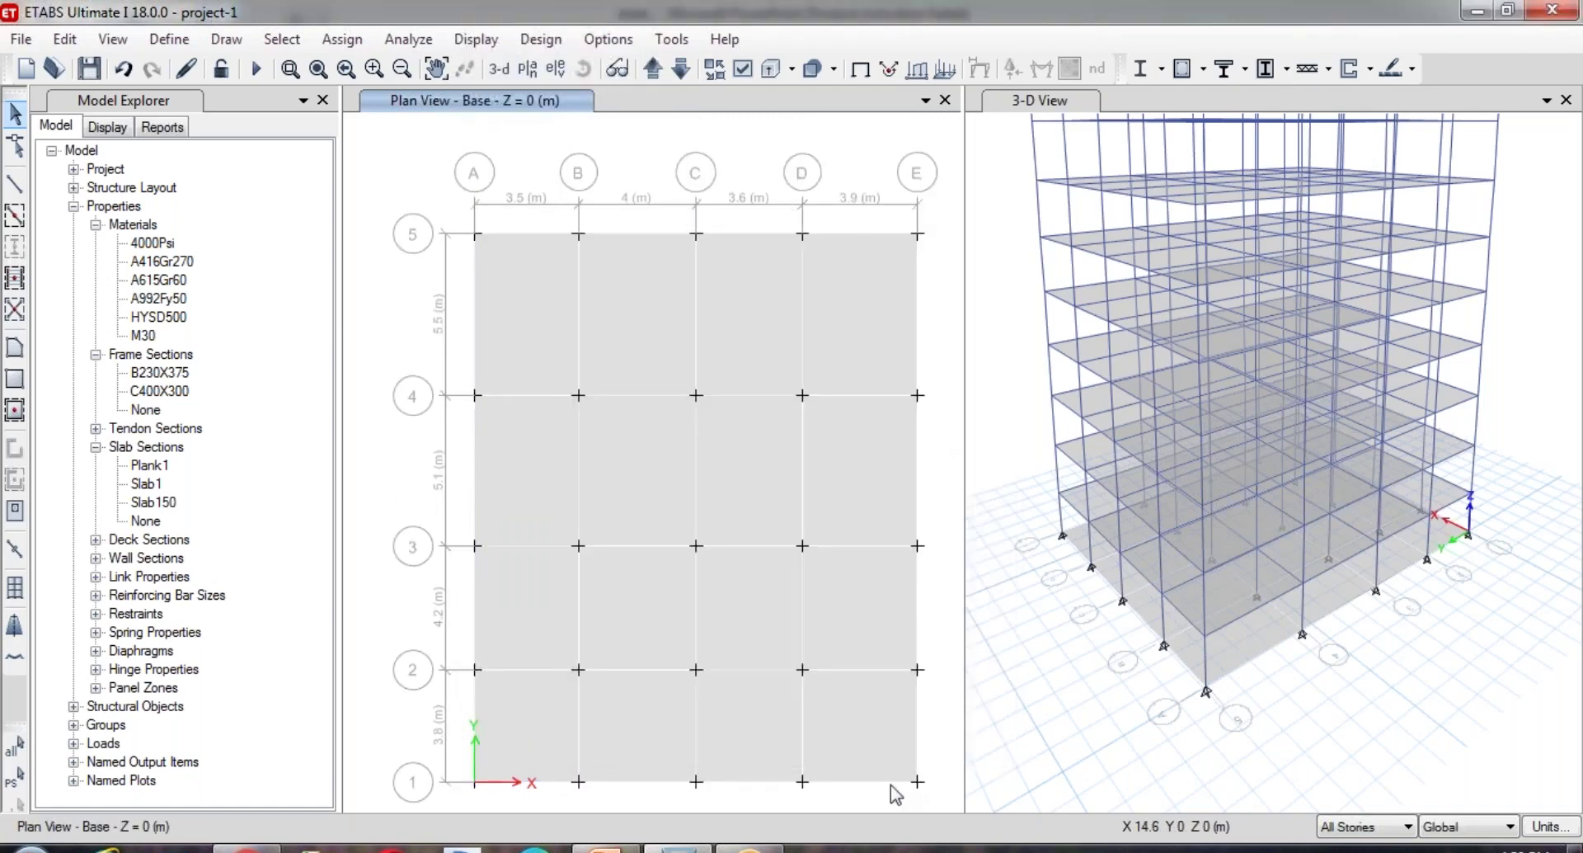
left_click(1337, 827)
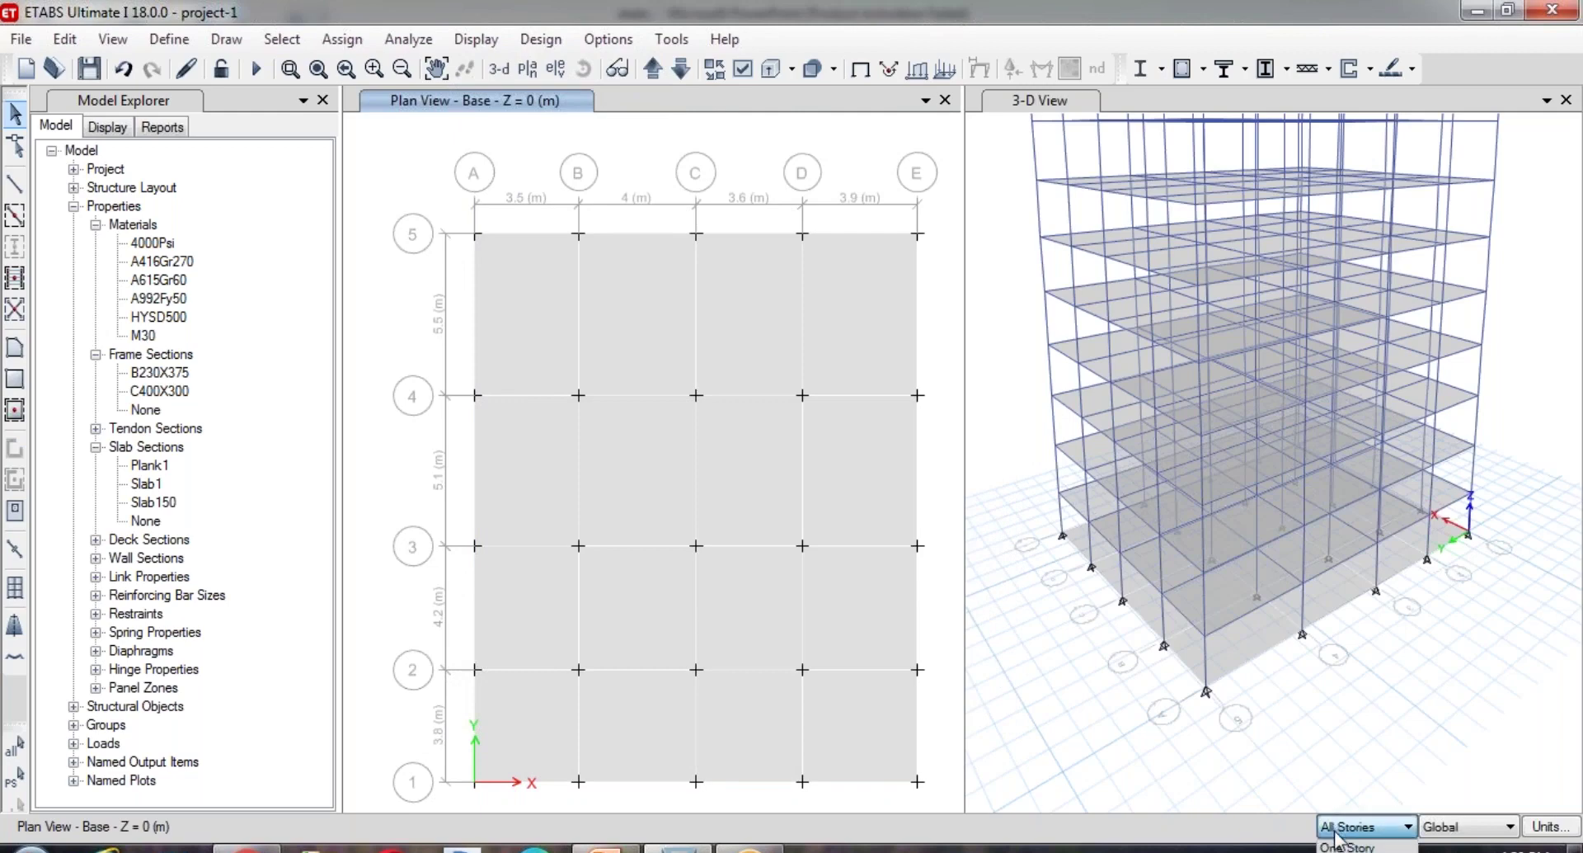
left_click(1334, 848)
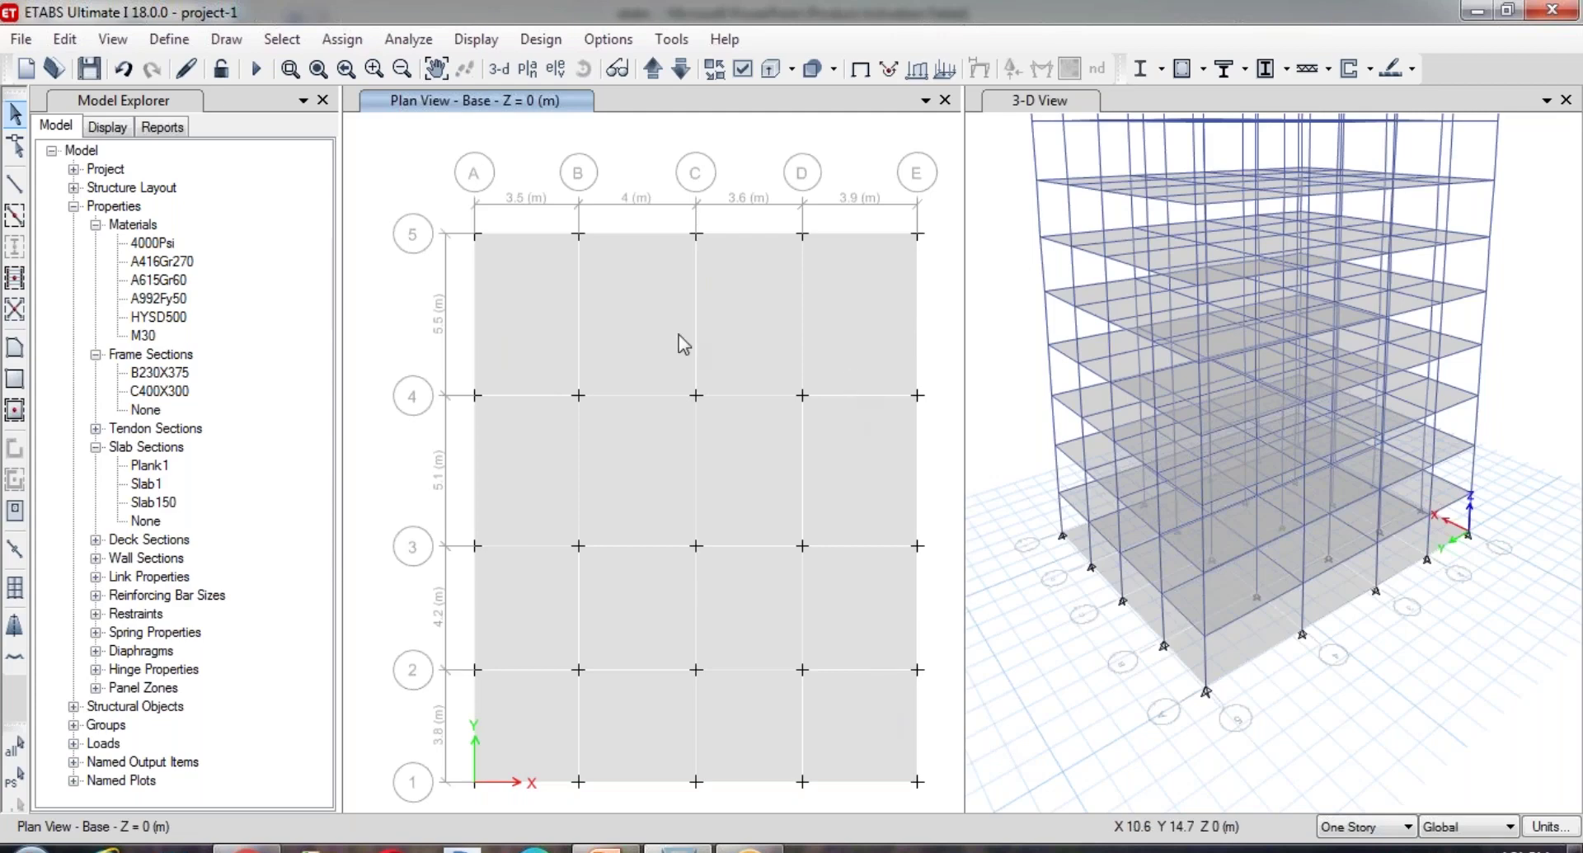
- Delete the floor slabs in all bays between grids A–E and 1–5 at the Base level
left_click(522, 288)
left_click(643, 304)
left_click(793, 311)
left_click(849, 362)
left_click(870, 453)
left_click(756, 466)
left_click(632, 478)
left_click(513, 597)
left_click(645, 607)
left_click(731, 610)
left_click(828, 610)
left_click(856, 714)
left_click(745, 719)
left_click(622, 724)
left_click(531, 715)
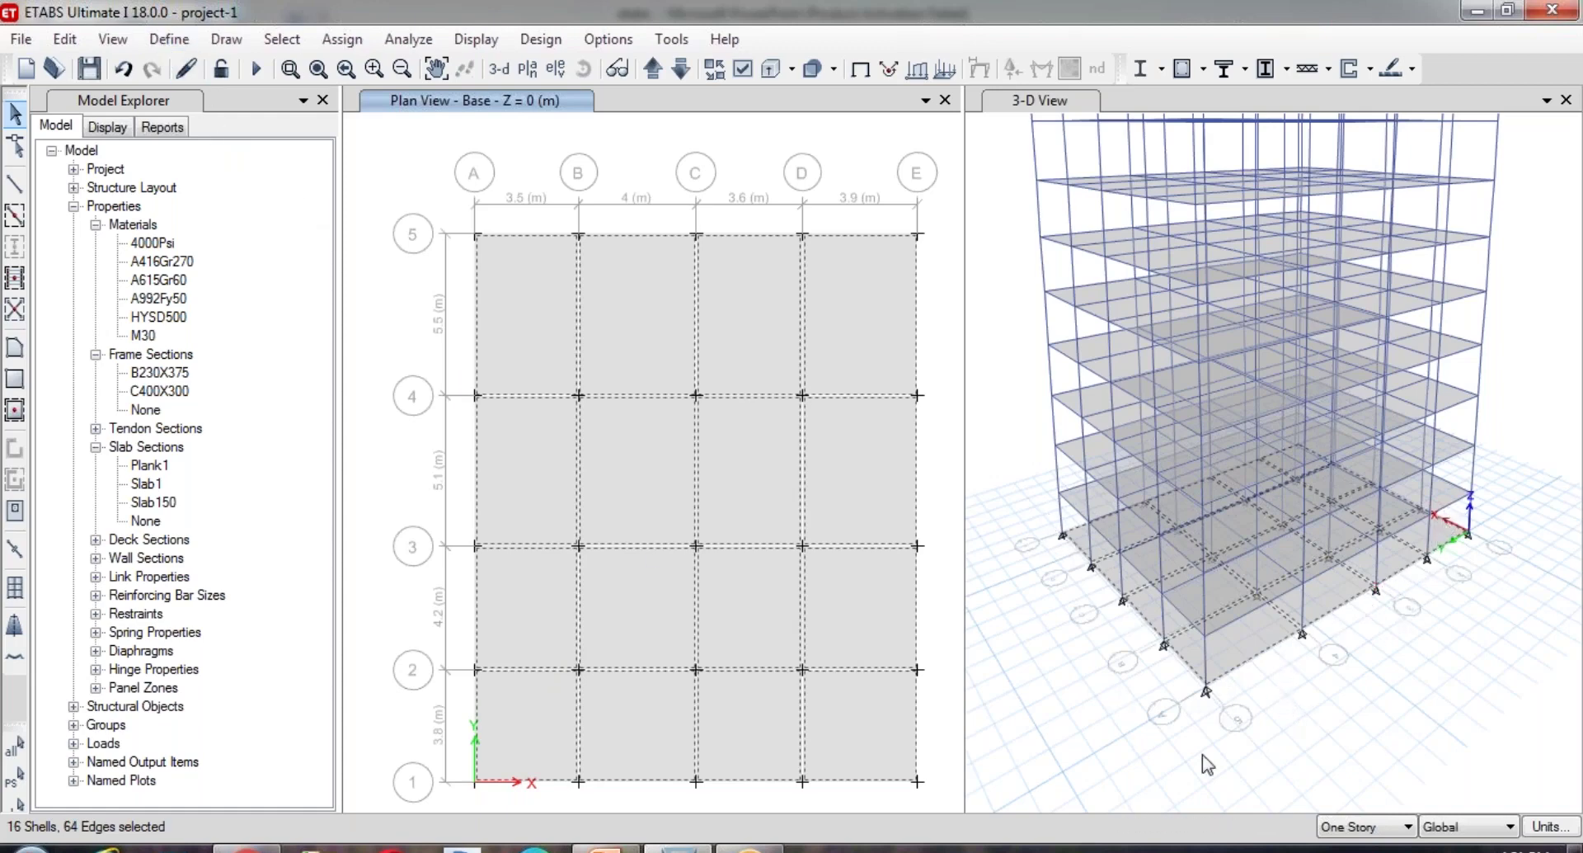
left_click(64, 39)
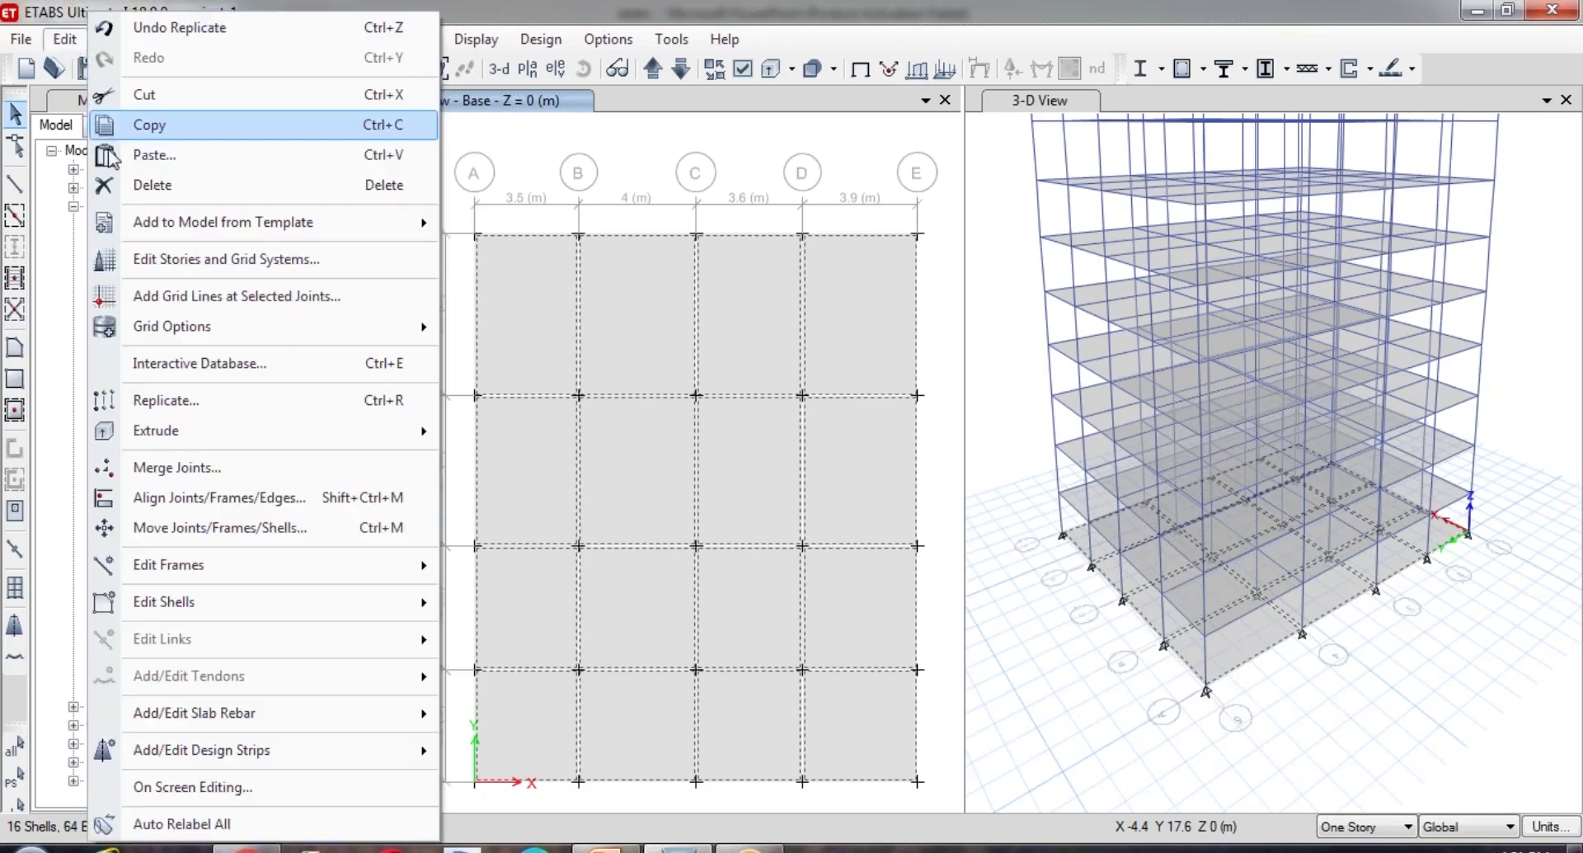
left_click(142, 188)
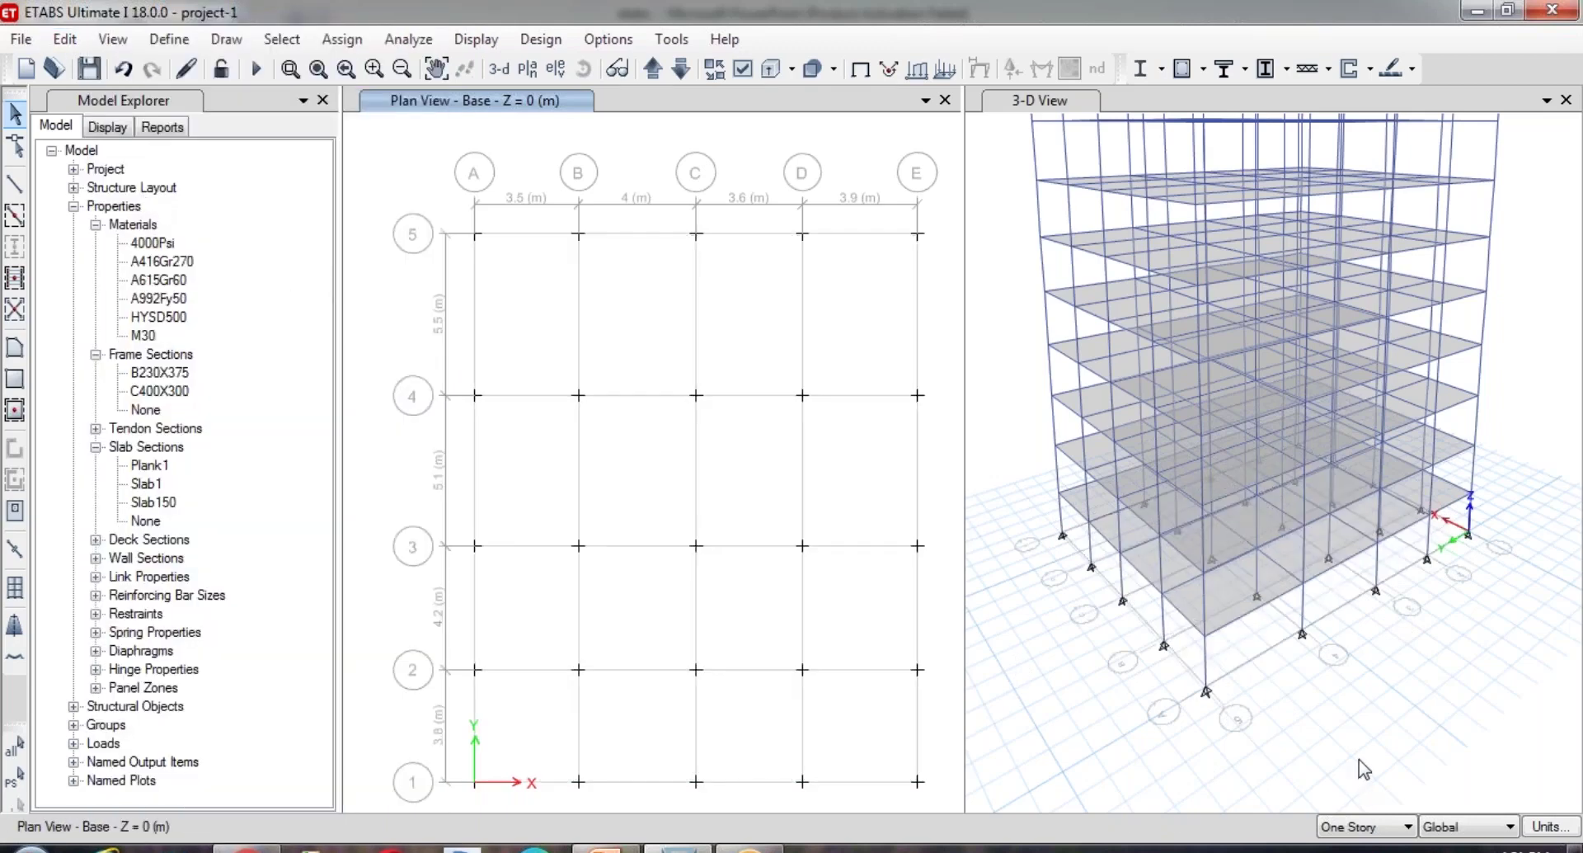
scroll(1363, 767, "down", 3)
left_click(1347, 718)
scroll(1353, 689, "up", 2)
scroll(1353, 691, "up", 2)
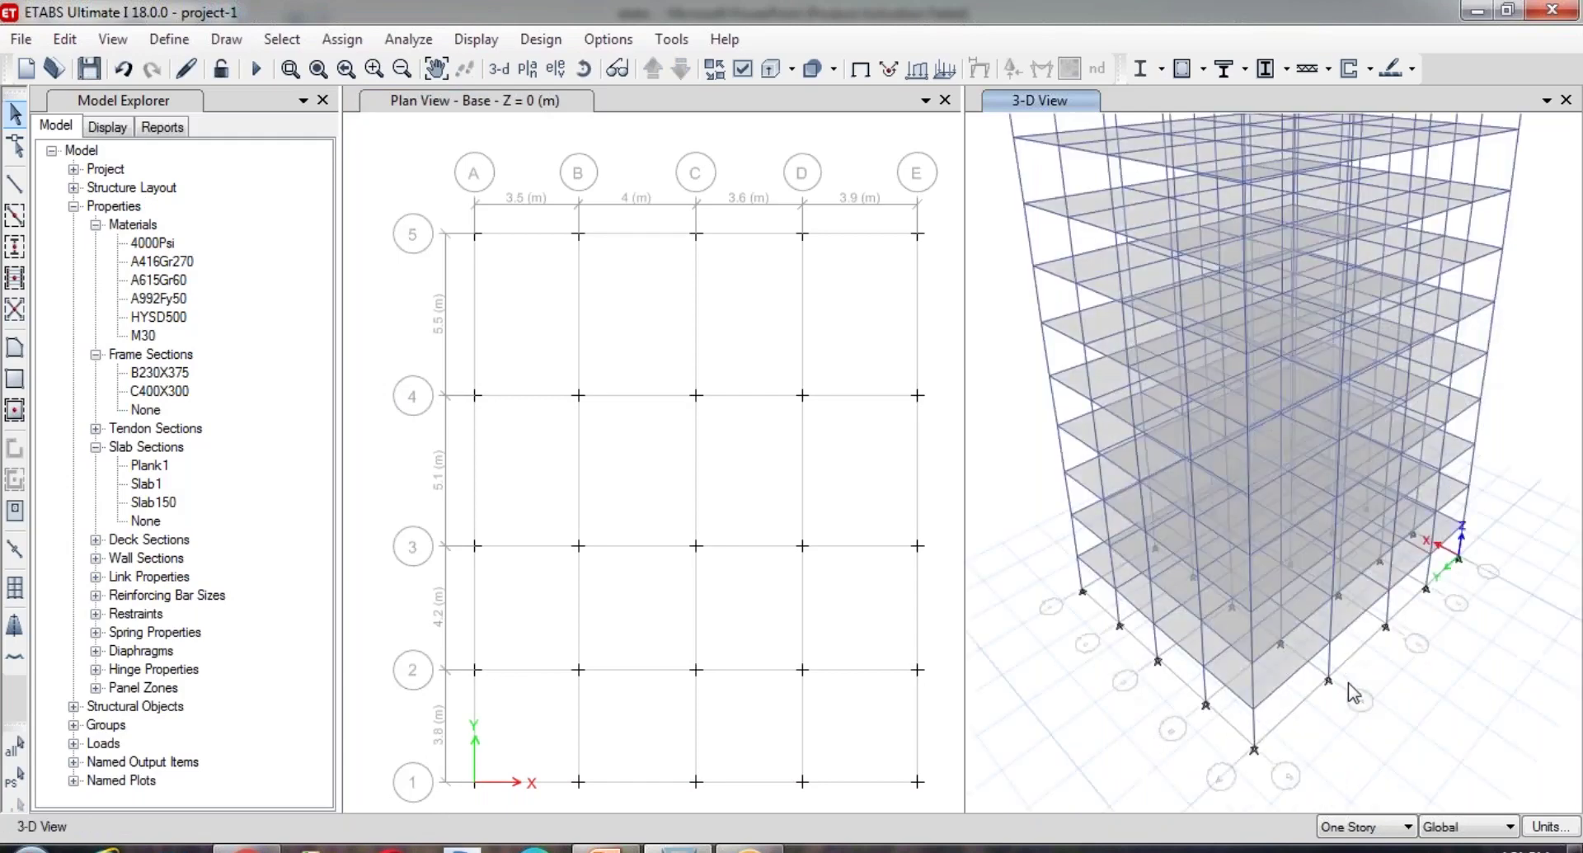